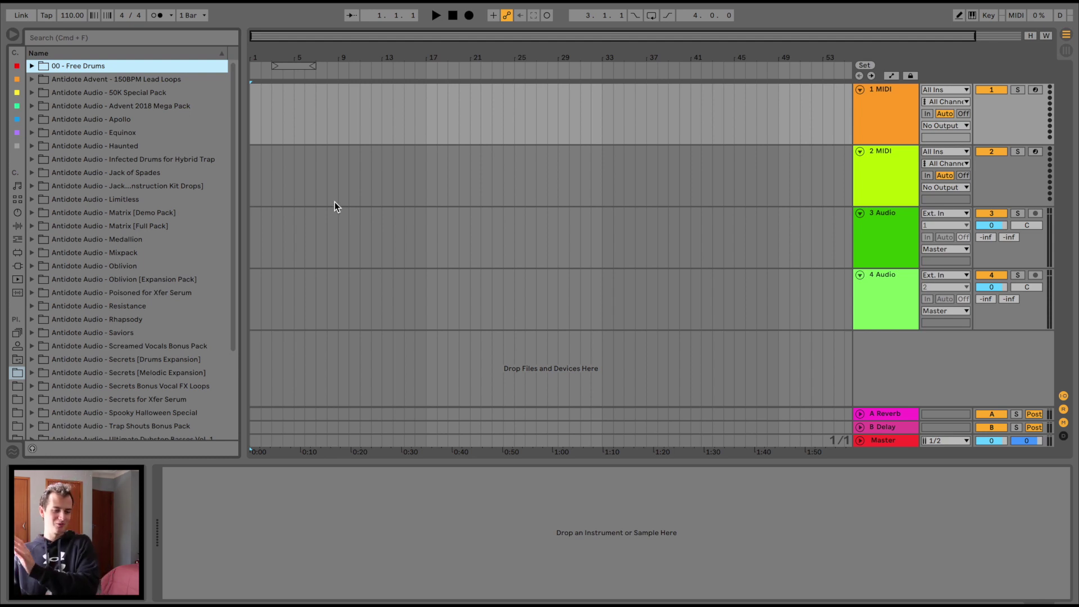
# - Place Matrix Kick - 05.wav from the Matrix [Full Pack] at the start of the first track and reverse the clip
pyautogui.moveTo(284, 58); pyautogui.dragTo(346, 120)
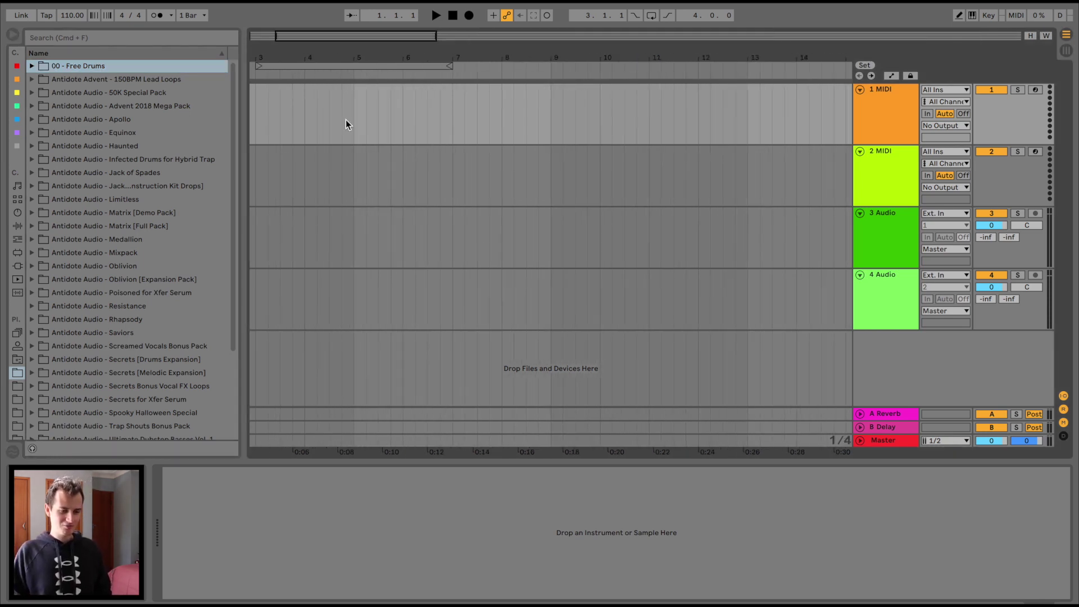
pyautogui.hscroll(-3, 484, 244)
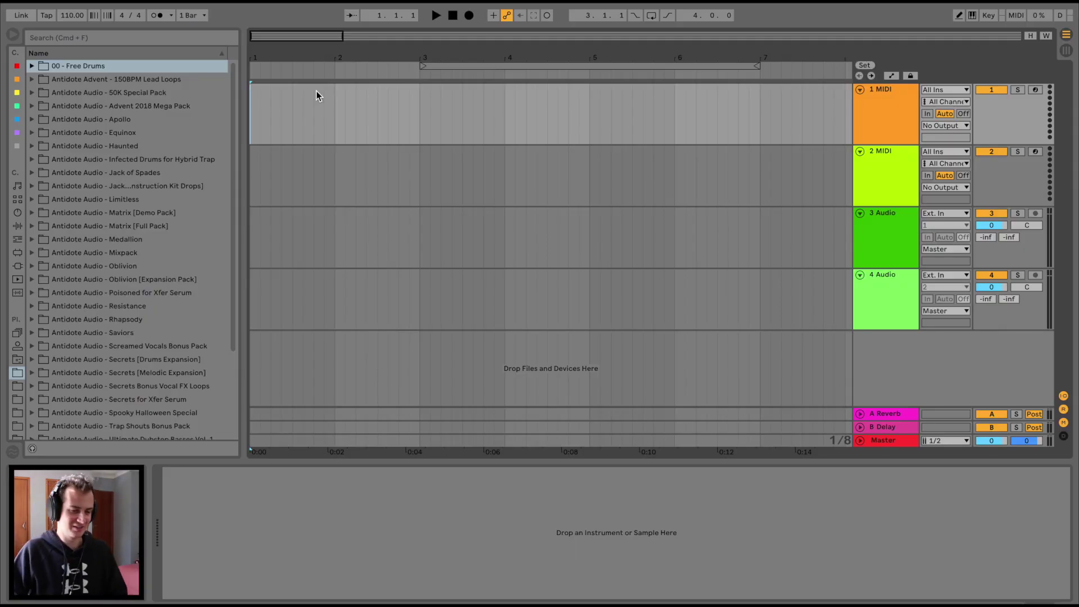
pyautogui.press('+')
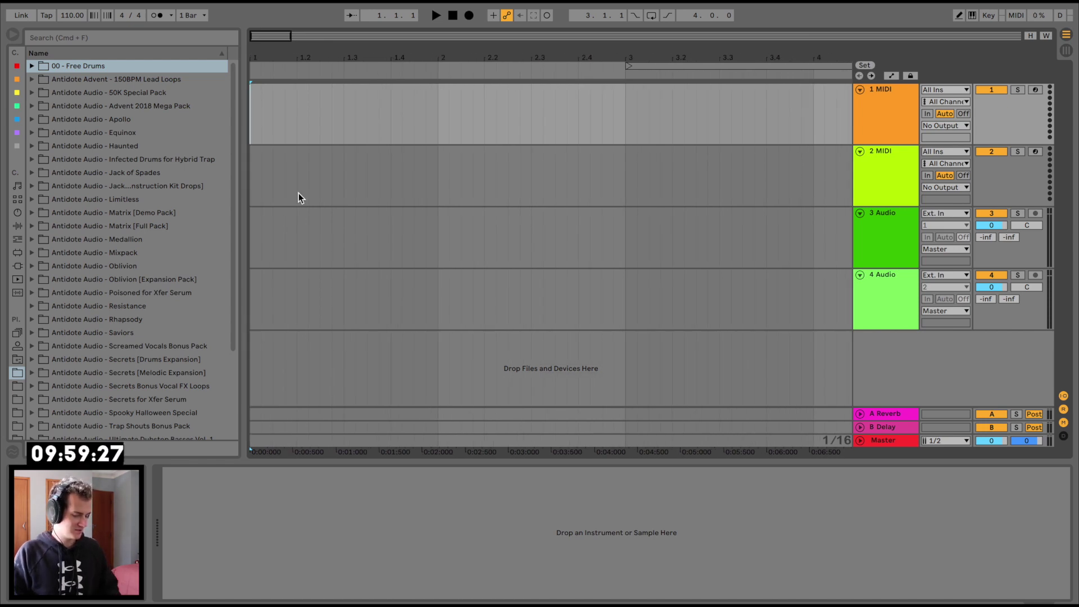
pyautogui.click(31, 227)
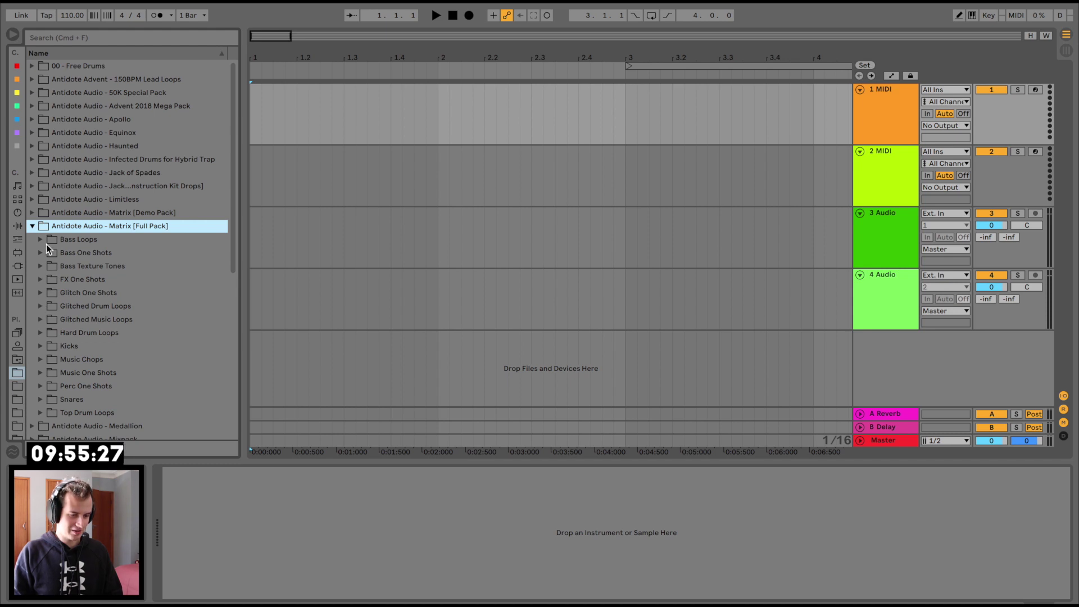
pyautogui.click(43, 342)
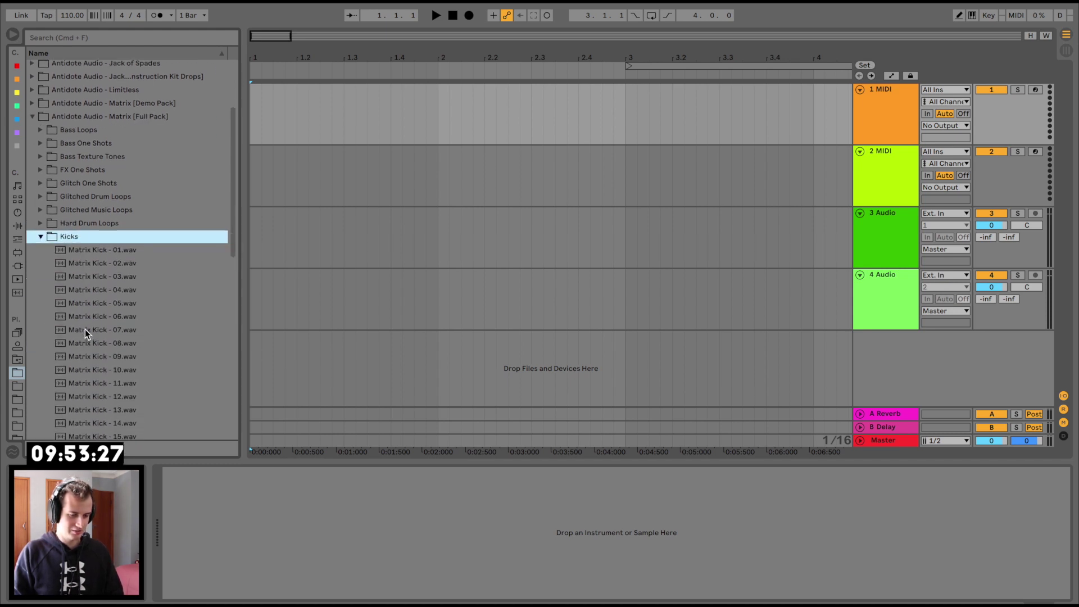
pyautogui.moveTo(78, 306); pyautogui.dragTo(268, 90)
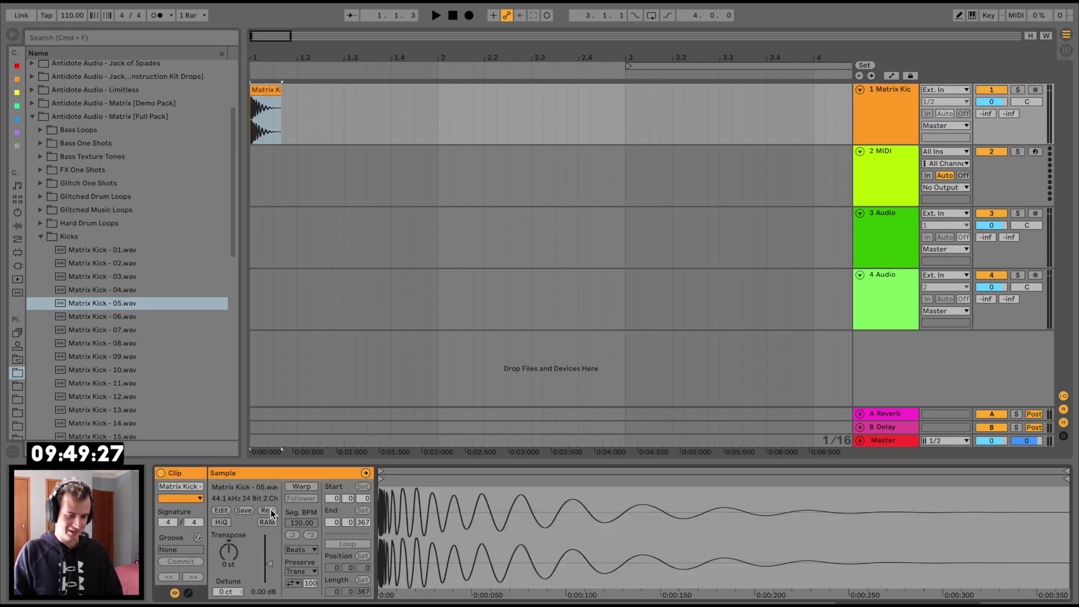
pyautogui.click(270, 512)
pyautogui.press('space')
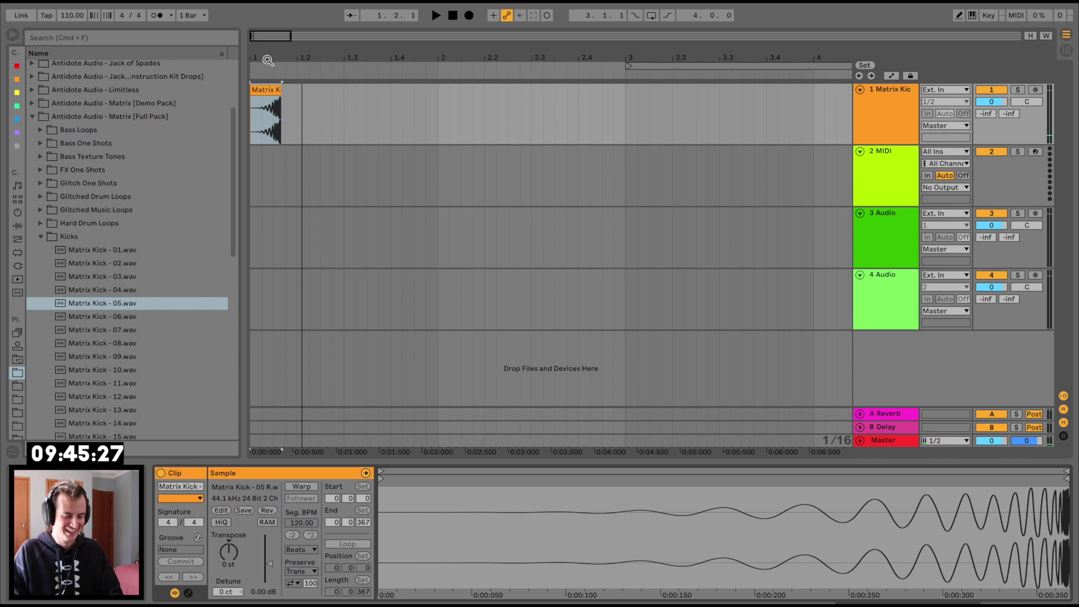
# - Move the reversed kick clip along the first track so that it ends exactly at the start of bar 5
pyautogui.moveTo(268, 59); pyautogui.dragTo(739, 112)
pyautogui.press('-')
pyautogui.moveTo(746, 53); pyautogui.dragTo(504, 55)
pyautogui.moveTo(541, 90)
pyautogui.mouseDown()
pyautogui.moveTo(621, 94)
pyautogui.moveTo(635, 58)
pyautogui.moveTo(608, 20)
pyautogui.moveTo(609, 45)
pyautogui.mouseUp()
pyautogui.click(614, 99)
pyautogui.click(602, 92)
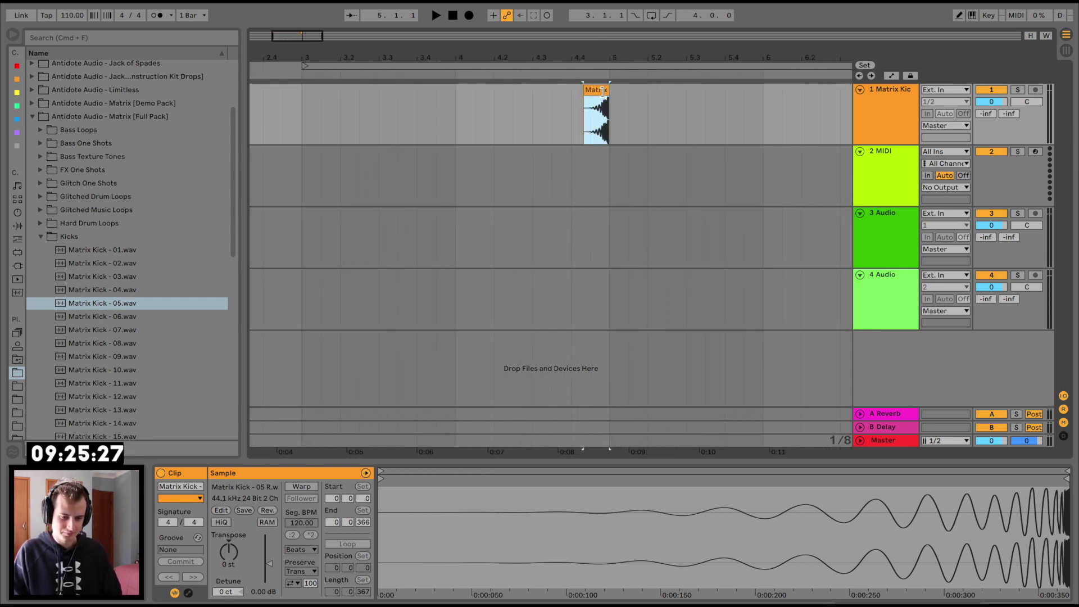
pyautogui.press('super+c')
pyautogui.click(513, 106)
pyautogui.press('super+v')
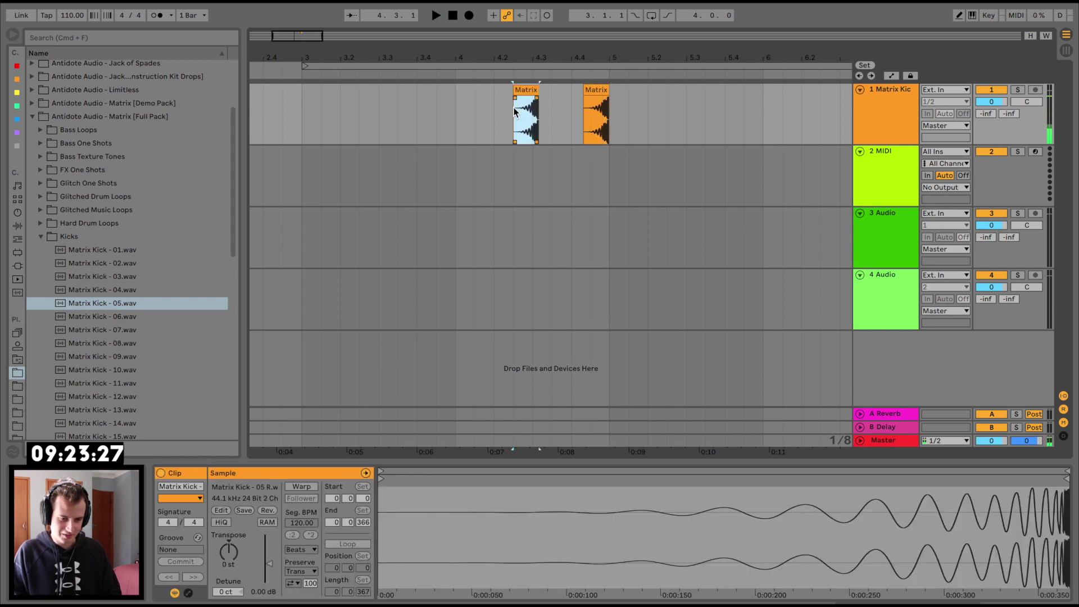
pyautogui.press('Delete')
# - Trim the start of the reversed kick clip so that it begins at 4.4.3
pyautogui.click(588, 128)
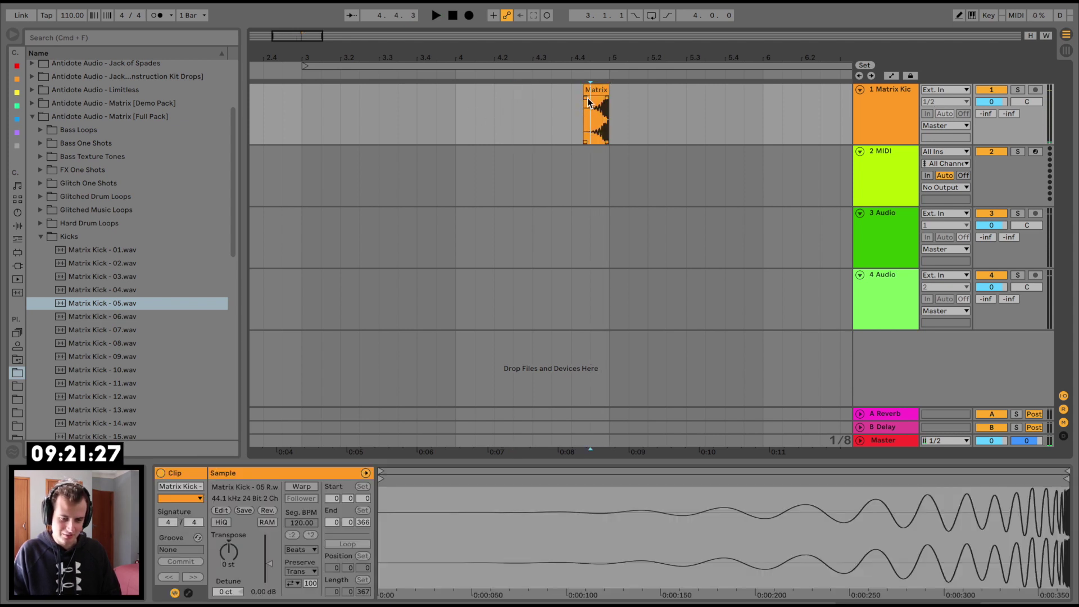
pyautogui.moveTo(588, 101); pyautogui.dragTo(594, 109)
pyautogui.click(595, 102)
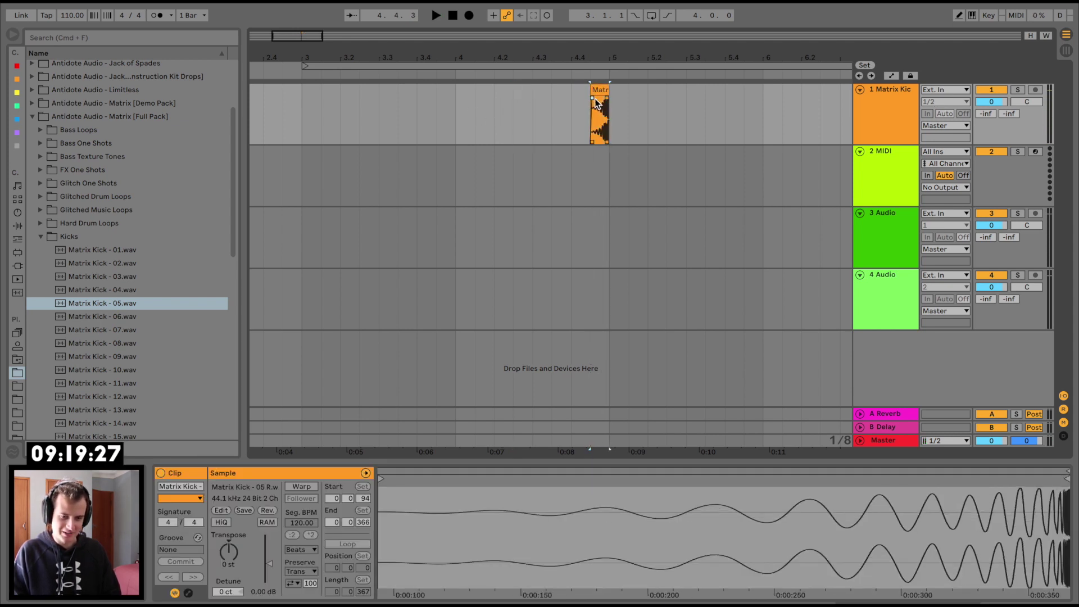
# - Copy the trimmed kick so that further copies end on 4.3, 4.1 and 3.3
pyautogui.click(599, 89)
pyautogui.click(521, 98)
pyautogui.press('super+v')
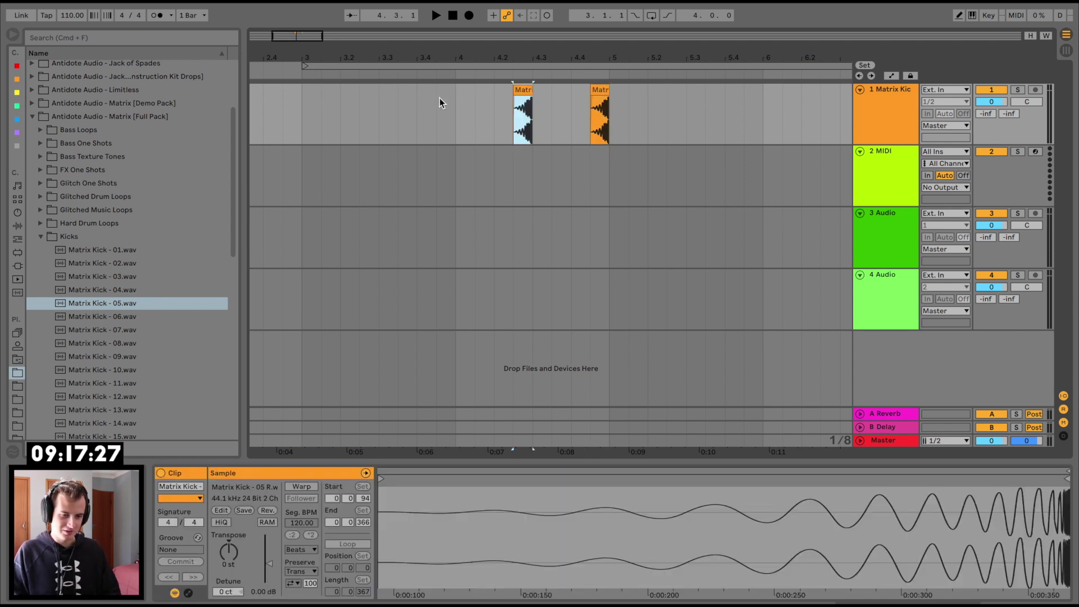
pyautogui.click(439, 99)
pyautogui.press('super+v')
pyautogui.click(371, 100)
pyautogui.press('super+v')
# - Paste more reversed kicks at half-bar spacing through the earlier bars, ending on 3.1, 2.3, 2.1 and 1.3
pyautogui.hscroll(-5, 471, 101)
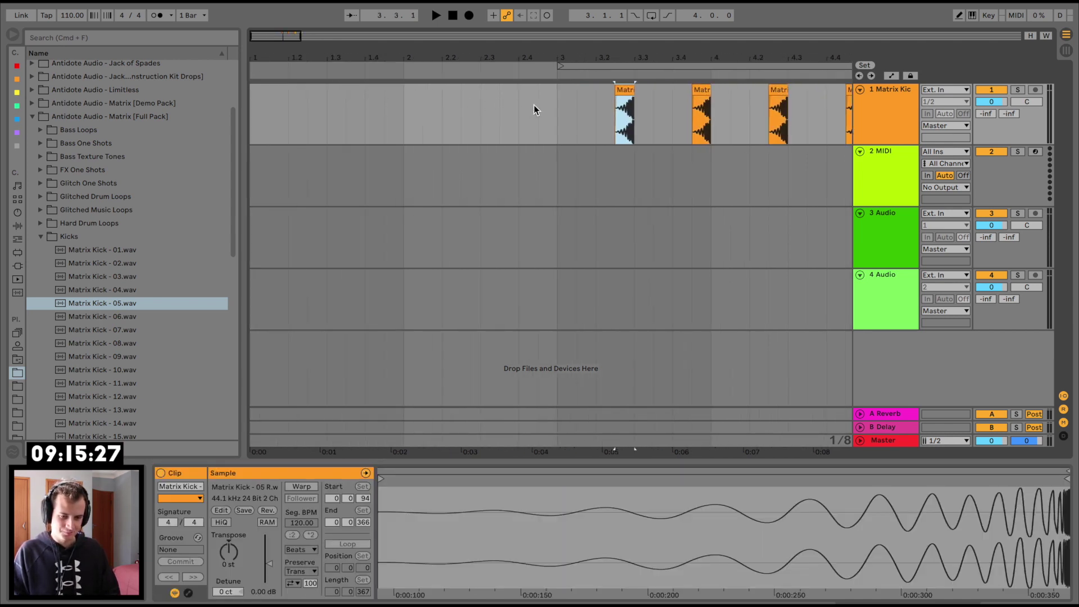
pyautogui.click(534, 105)
pyautogui.press('super+v')
pyautogui.click(464, 101)
pyautogui.press('super+v')
pyautogui.click(396, 101)
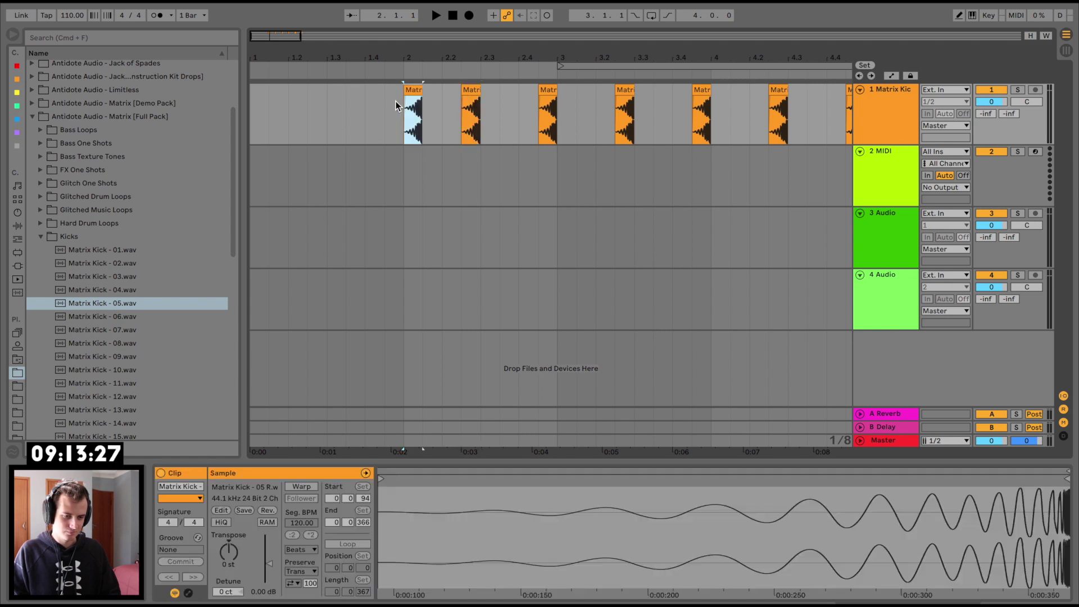
pyautogui.click(384, 106)
pyautogui.press('super+v')
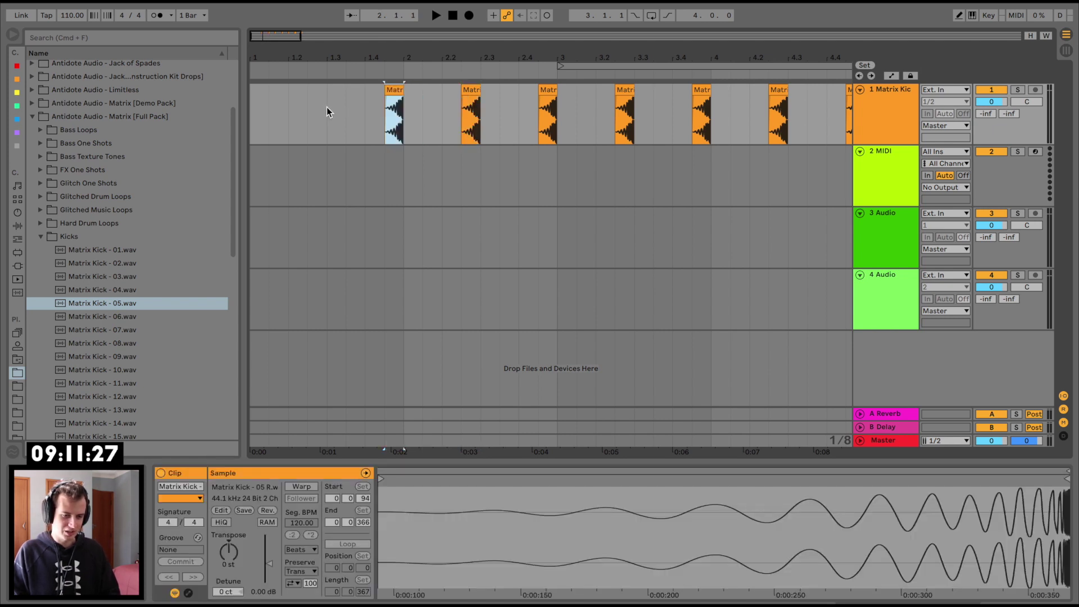
pyautogui.click(309, 110)
pyautogui.press('super+v')
pyautogui.click(251, 112)
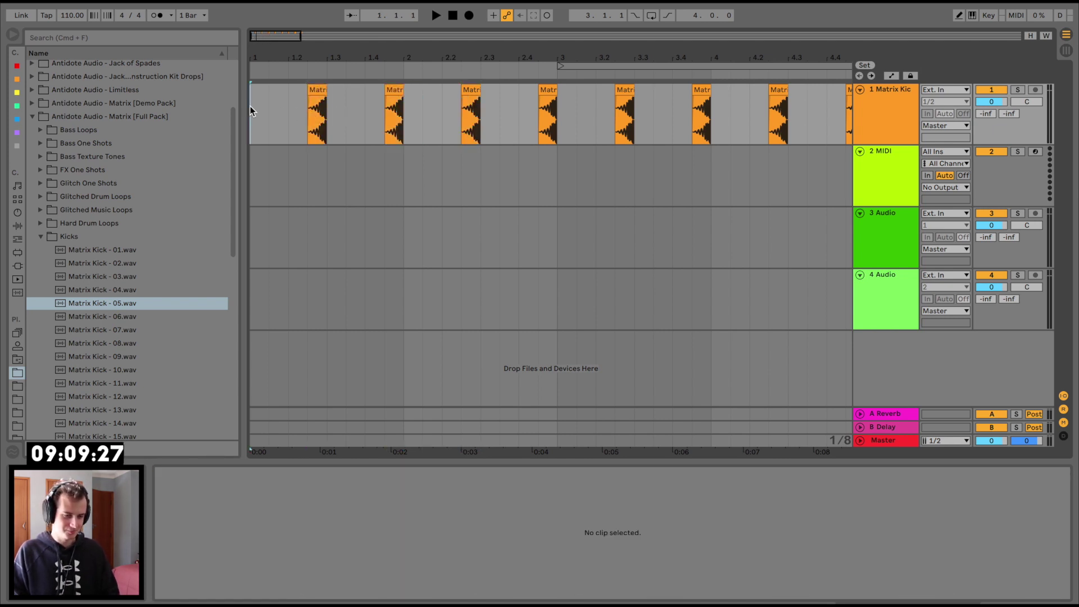
# - Audition the one-shots in the Matrix pack's Snares folder, from about Matrix Snare - 09 to 13
pyautogui.click(41, 236)
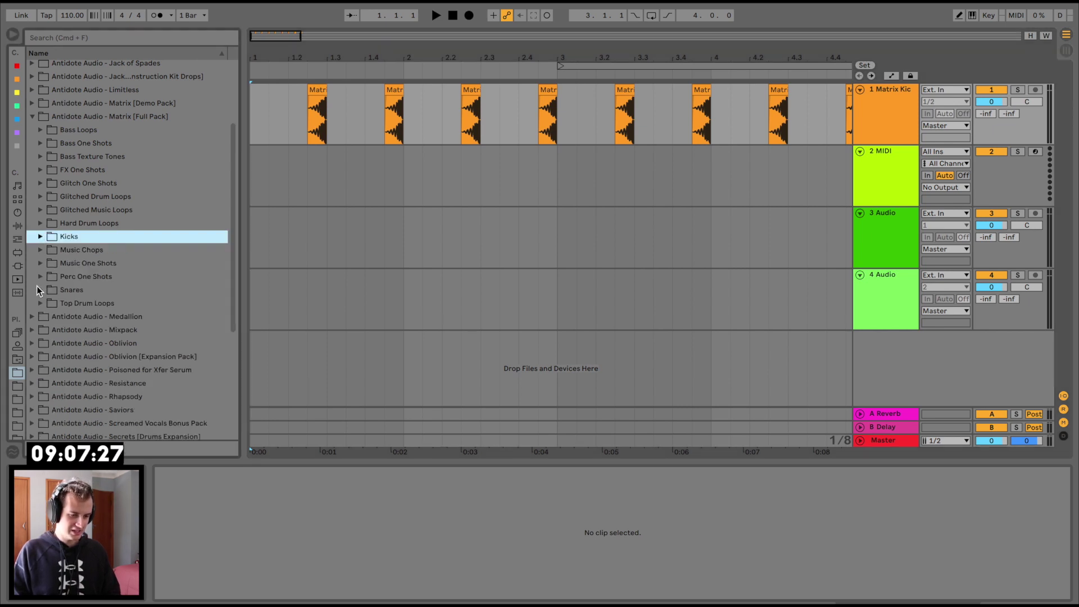
pyautogui.click(39, 290)
pyautogui.click(73, 274)
pyautogui.click(88, 326)
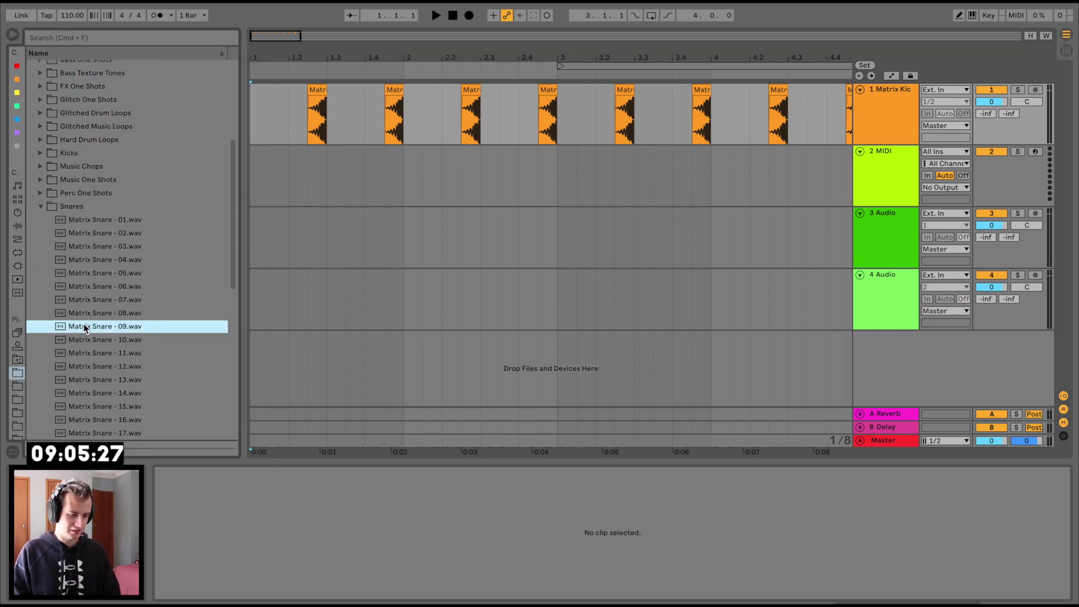
pyautogui.click(99, 352)
pyautogui.click(111, 339)
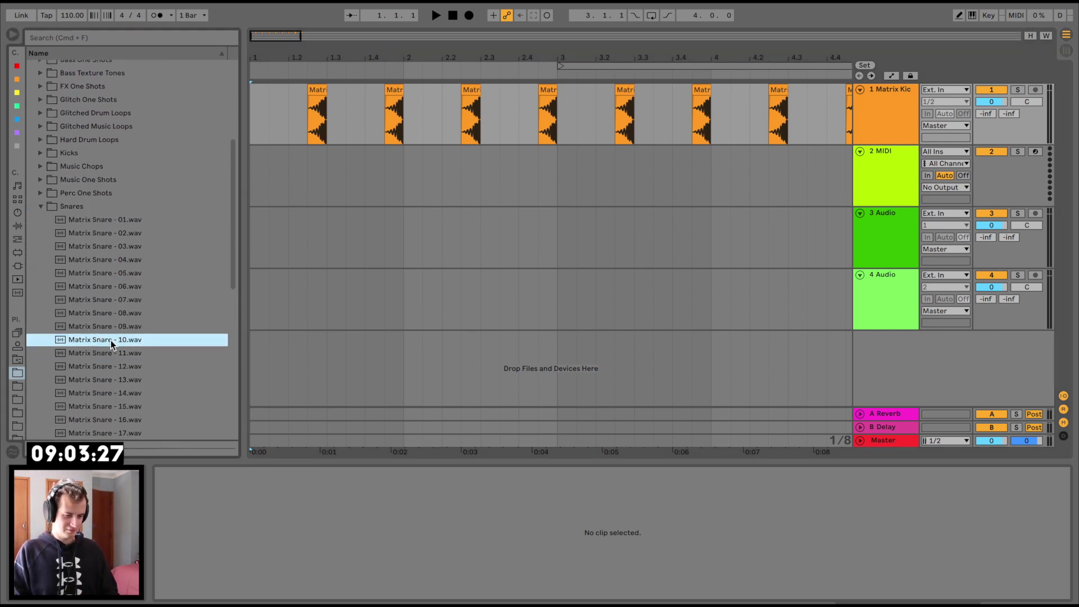
pyautogui.click(104, 362)
pyautogui.click(100, 353)
pyautogui.click(89, 364)
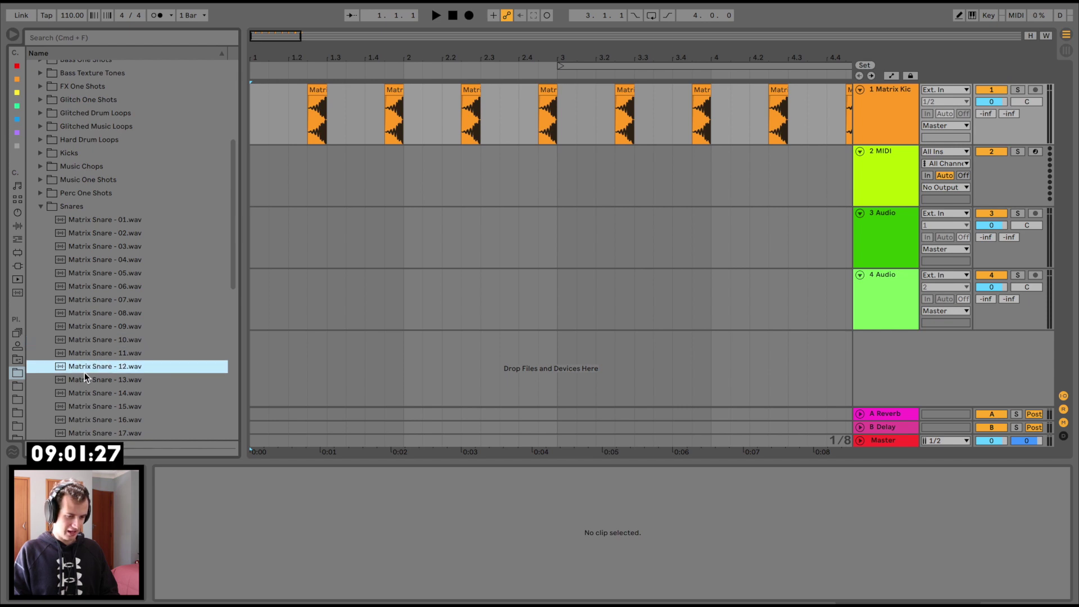
pyautogui.click(84, 374)
# - Place Matrix Snare - 12.wav on the second track at 1.2 and reverse the clip
pyautogui.click(85, 371)
pyautogui.moveTo(85, 372); pyautogui.dragTo(288, 192)
pyautogui.click(268, 509)
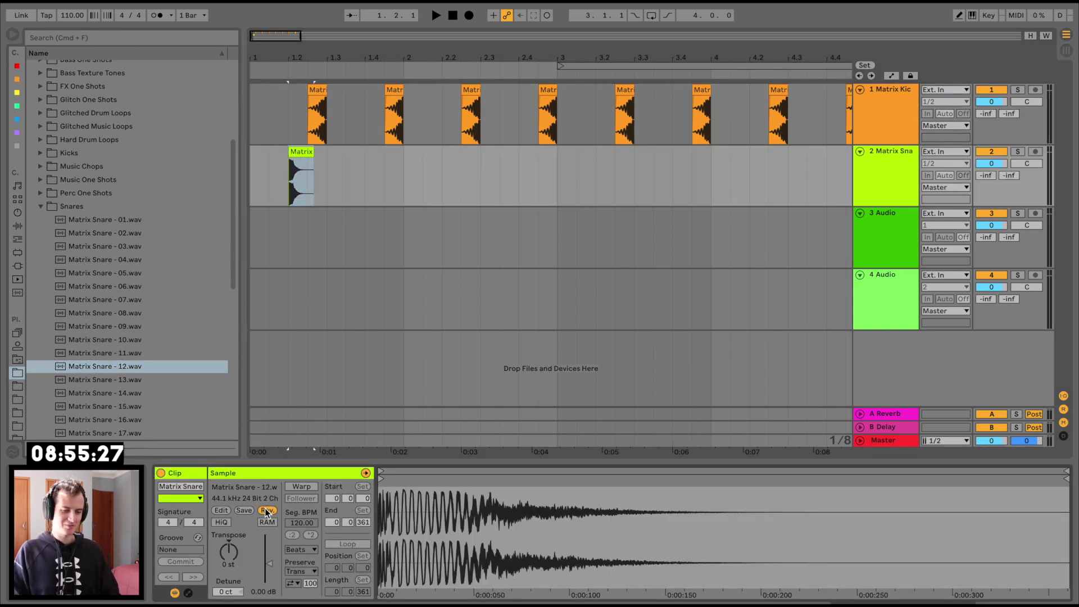
# - Move the reversed snare clip earlier so that its end lines up exactly with beat 1.2
pyautogui.moveTo(275, 55); pyautogui.dragTo(272, 55)
pyautogui.hscroll(-3, 385, 169)
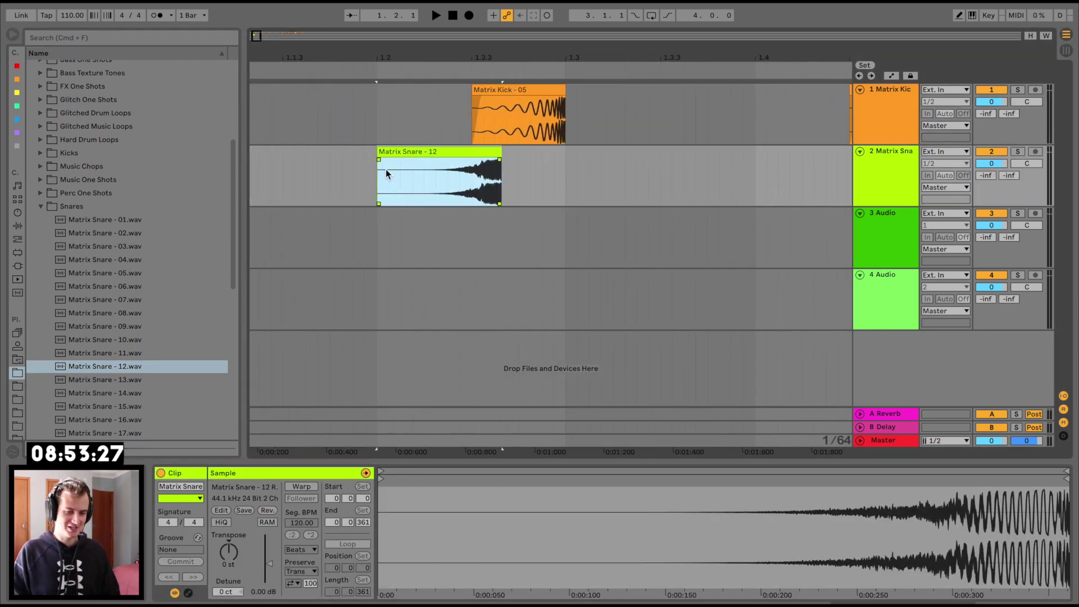
pyautogui.moveTo(541, 155); pyautogui.dragTo(419, 158)
pyautogui.moveTo(460, 62); pyautogui.dragTo(447, 68)
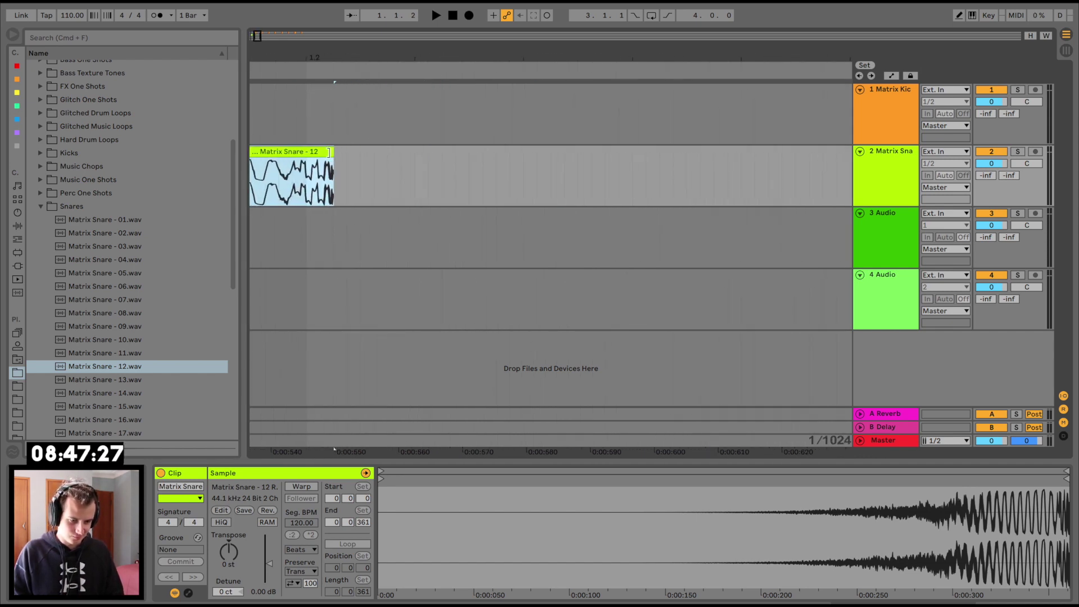
pyautogui.hscroll(-2, 360, 148)
pyautogui.click(413, 146)
pyautogui.moveTo(412, 153); pyautogui.dragTo(387, 159)
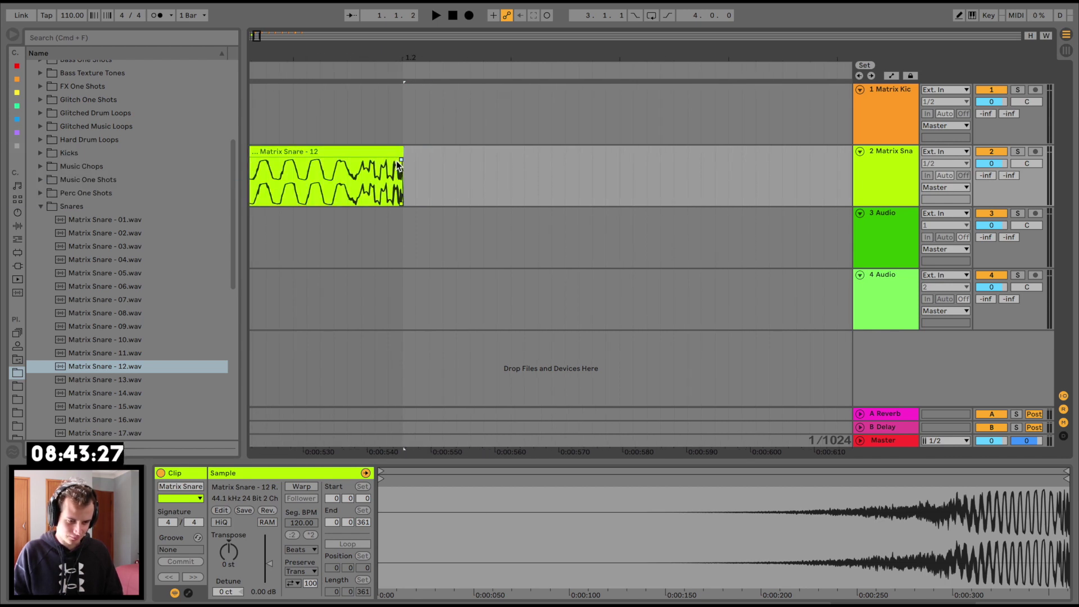
pyautogui.click(396, 161)
# - Duplicate the half bar containing the reversed snare repeatedly until the pattern fills the second track up to bar 5
pyautogui.press('-')
pyautogui.press('-')
pyautogui.press('-')
pyautogui.press('-')
pyautogui.press('-')
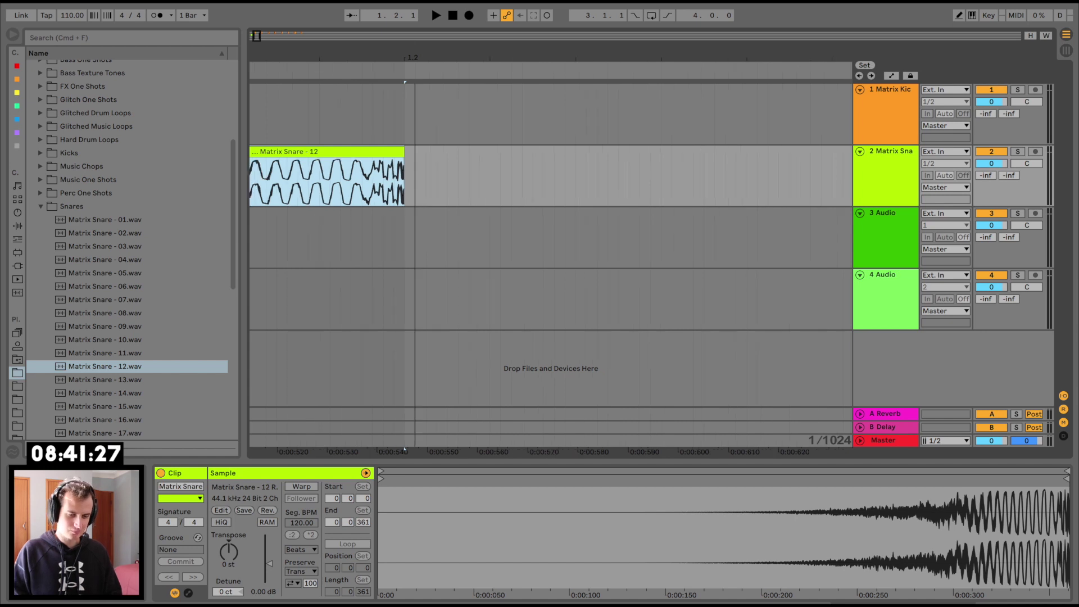
pyautogui.moveTo(305, 160)
pyautogui.mouseDown()
pyautogui.moveTo(365, 162)
pyautogui.moveTo(305, 160)
pyautogui.mouseUp()
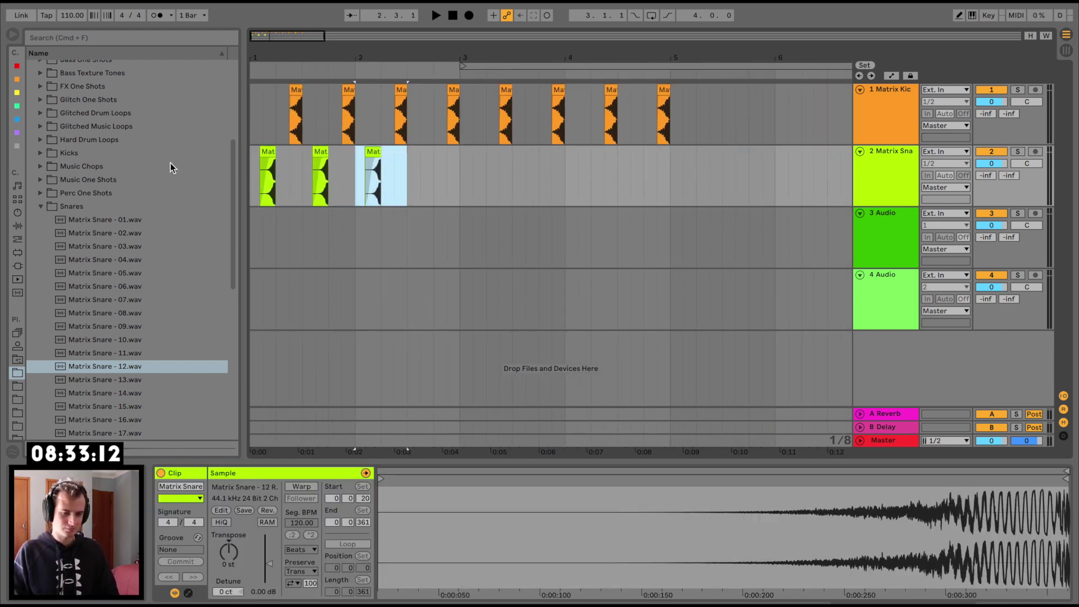
pyautogui.press('super+d')
pyautogui.press('super+d')
pyautogui.press('super+d')
pyautogui.press('super+d')
pyautogui.press('super+d')
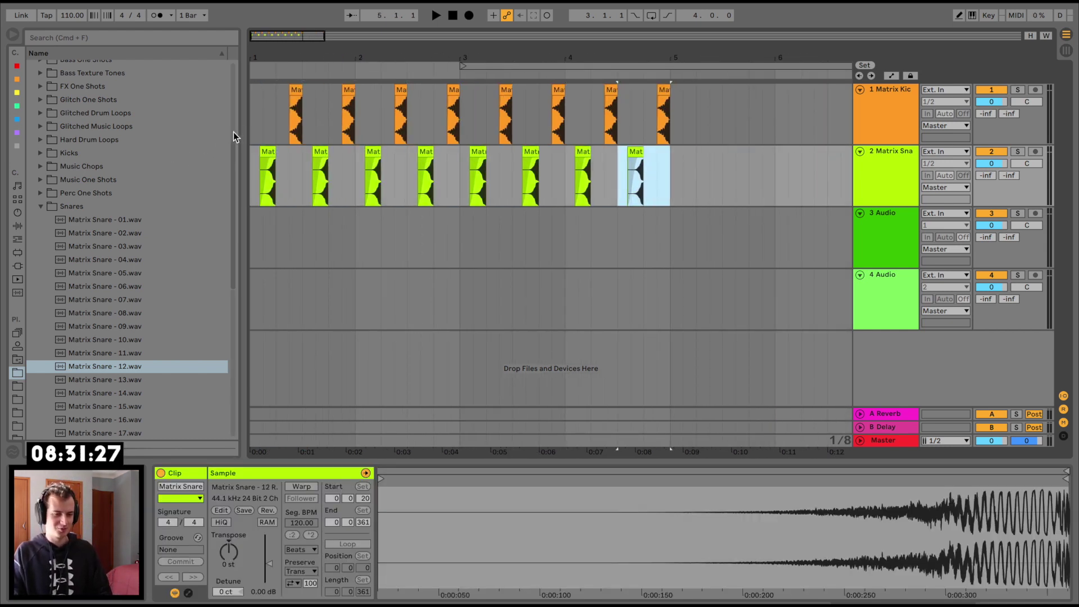
# - Play the drum pattern from the start and set the kick track's volume to -2.0
pyautogui.click(253, 124)
pyautogui.press('space')
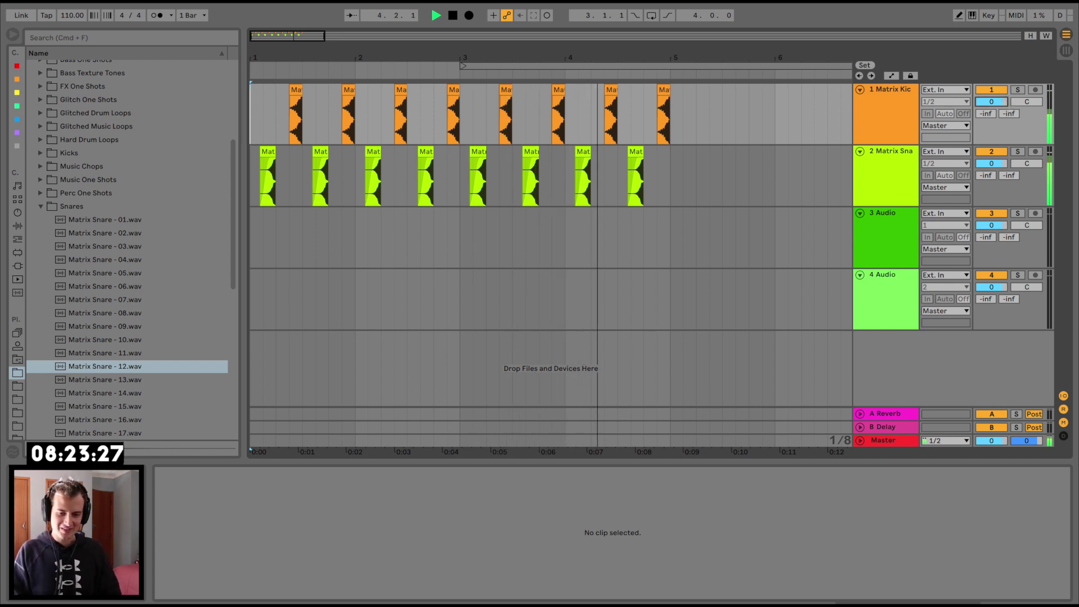
pyautogui.moveTo(991, 102); pyautogui.dragTo(991, 109)
pyautogui.press('space')
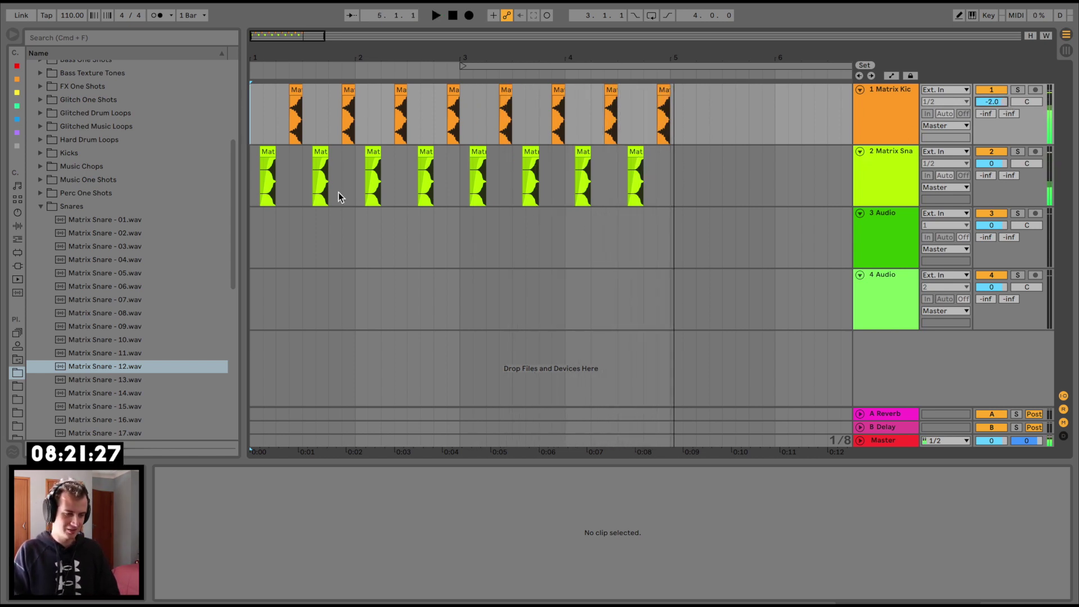
# - Audition loops in the Glitched Music Loops folder and place Music Glitch Loop 100BPM - 05 D.wav at the start of the third track
pyautogui.click(40, 206)
pyautogui.scroll(2, 39, 170)
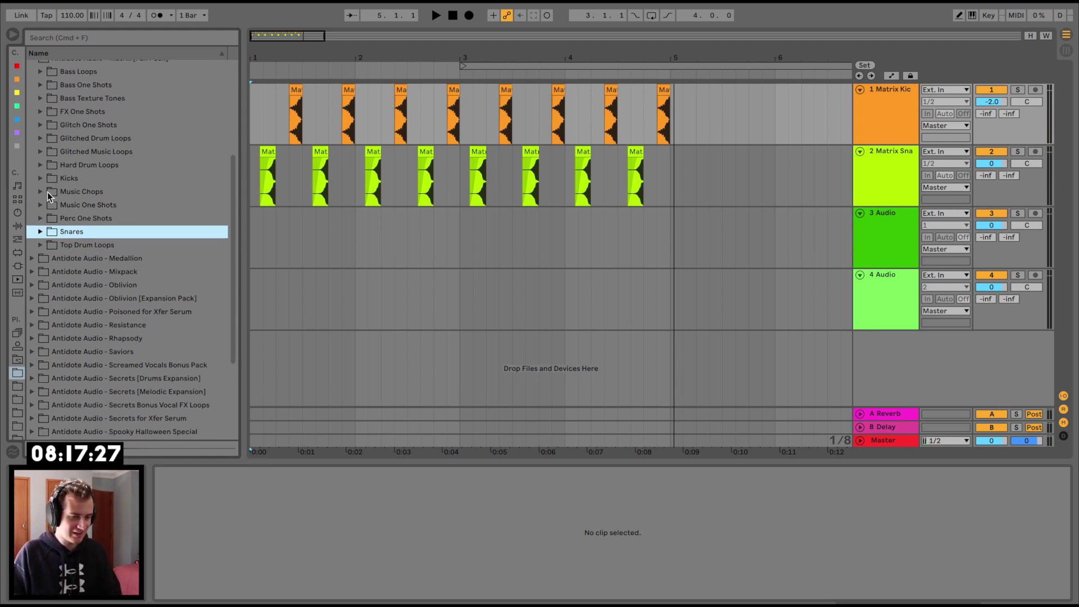
pyautogui.scroll(2, 42, 191)
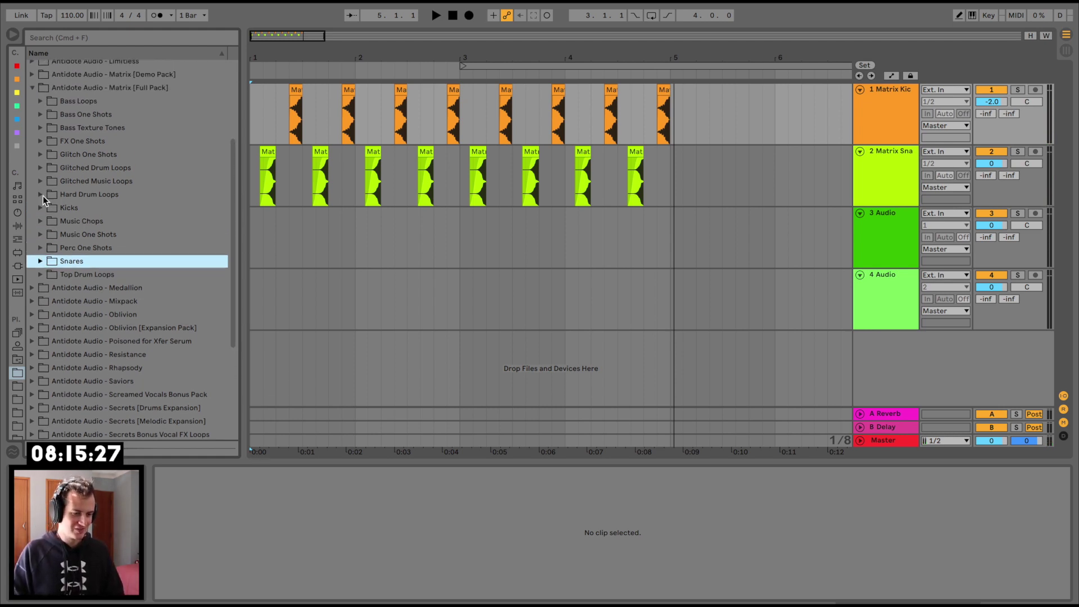
pyautogui.click(41, 195)
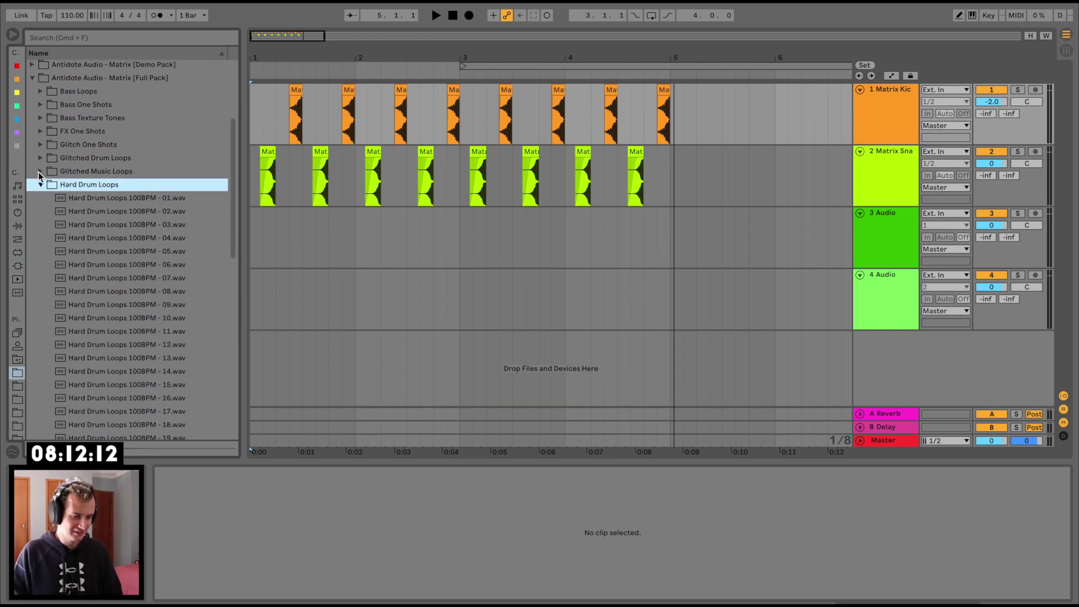
pyautogui.click(40, 178)
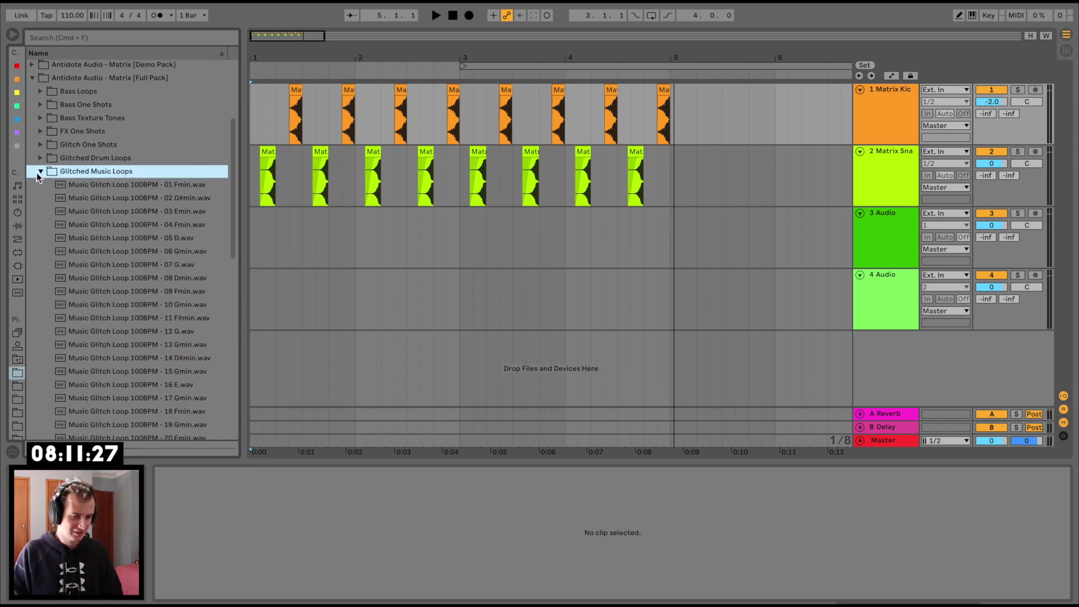
pyautogui.click(94, 241)
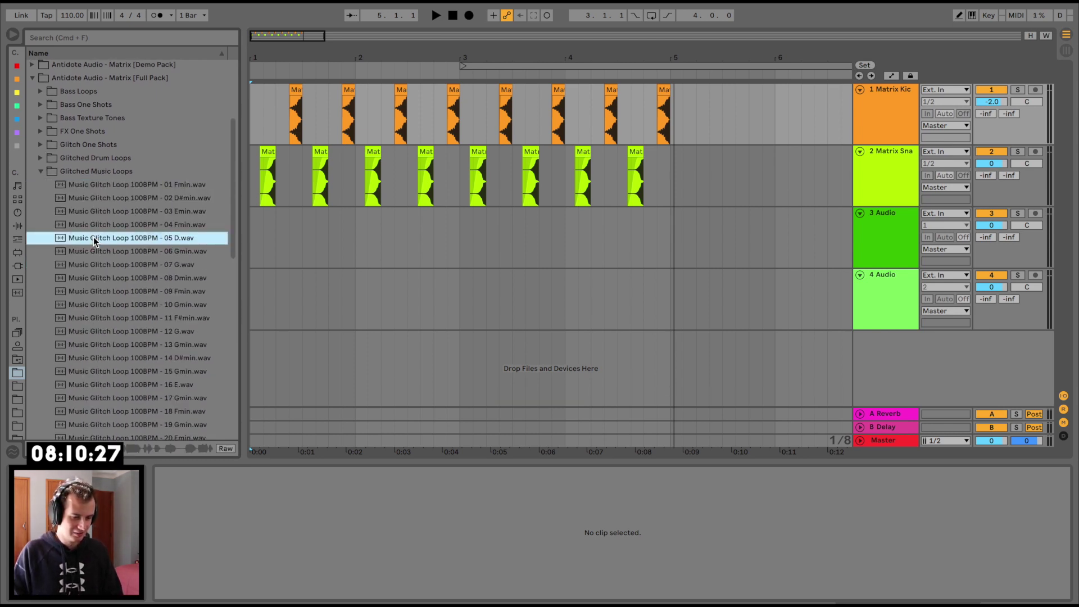
pyautogui.click(115, 265)
pyautogui.moveTo(107, 241); pyautogui.dragTo(257, 234)
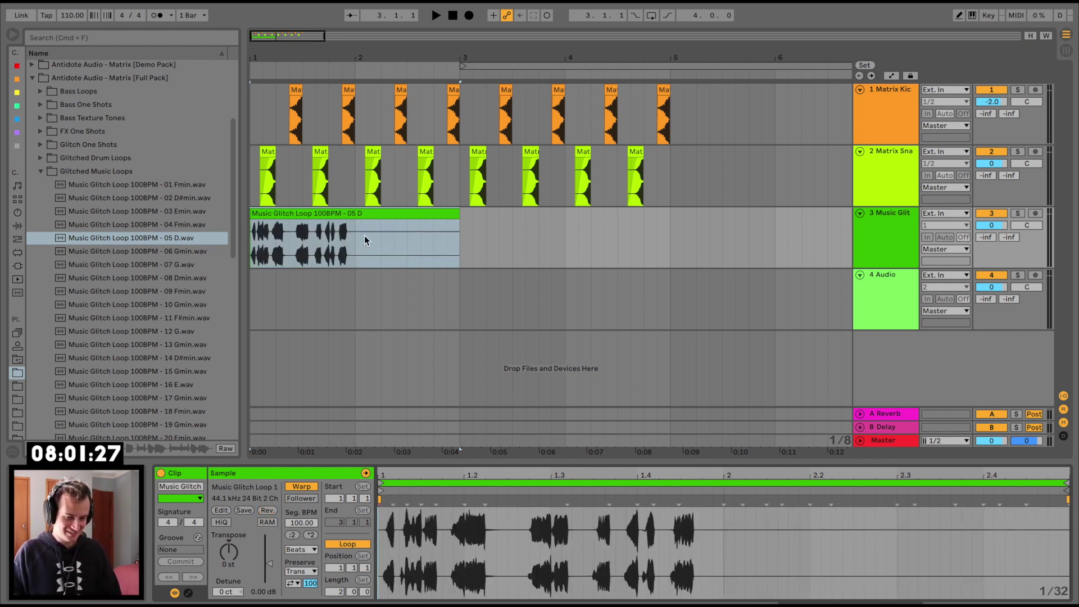
# - Play the glitch loop with the drums and slice it at 1.2, 1.3.2 and 1.4, spacing the pieces so the remainder starts at 1.4.3
pyautogui.press('space')
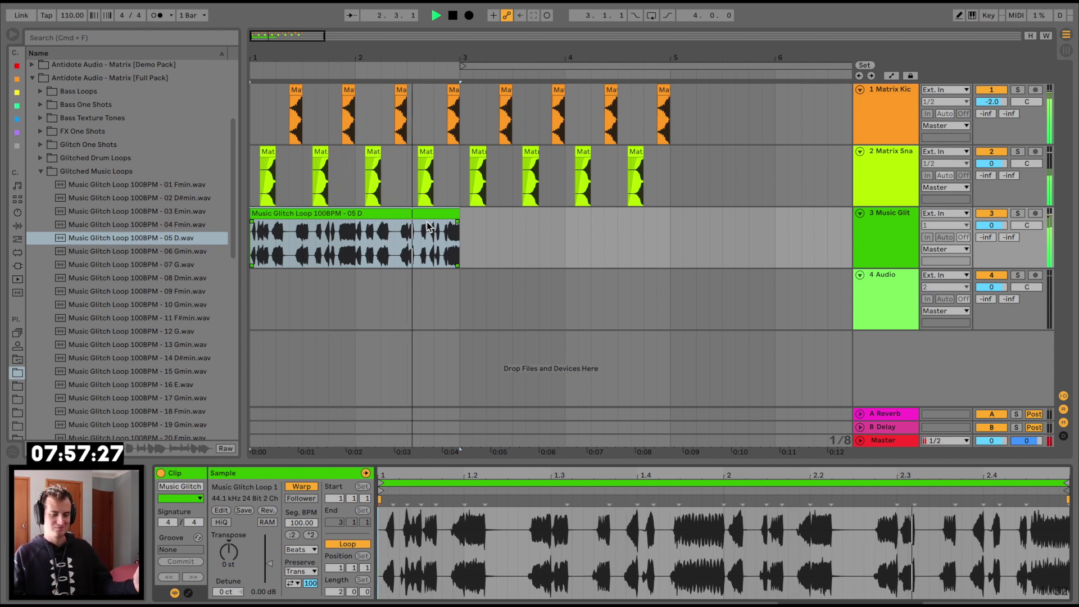
pyautogui.press('space')
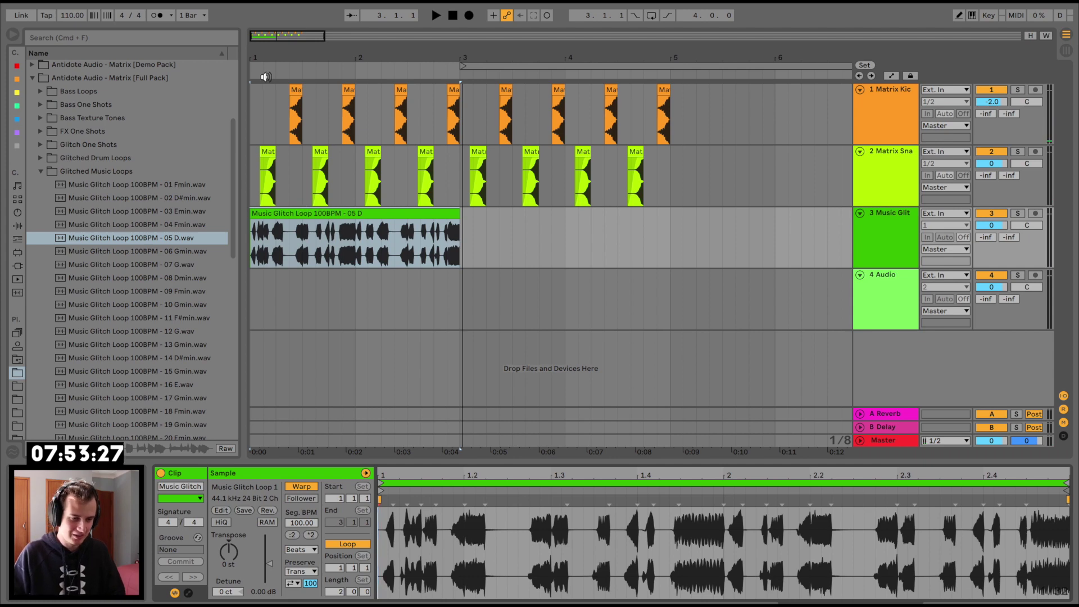
pyautogui.moveTo(254, 61); pyautogui.dragTo(254, 72)
pyautogui.click(329, 245)
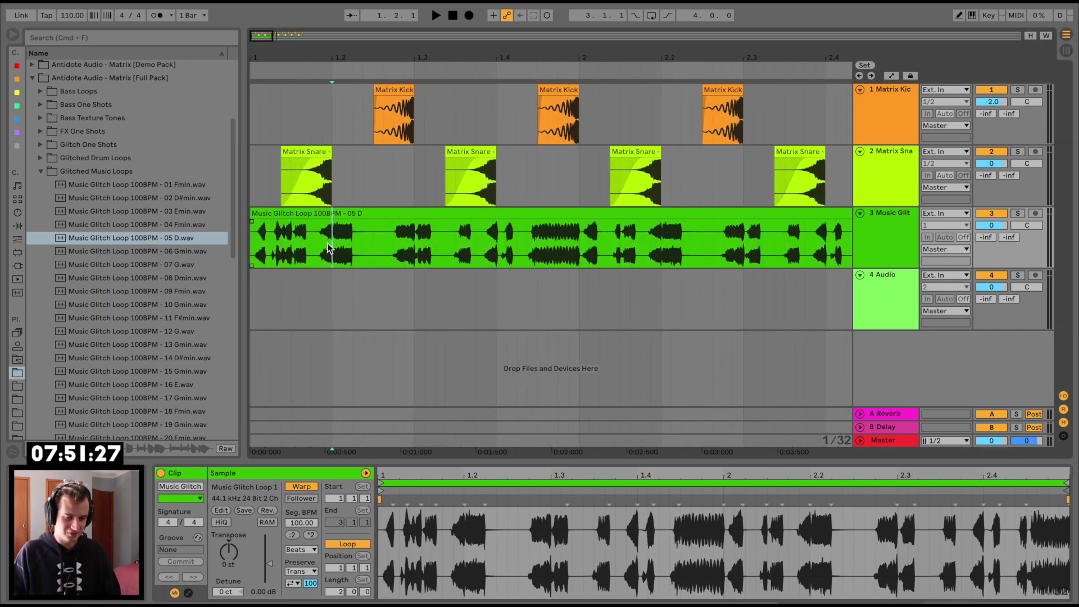
pyautogui.press('super+e')
pyautogui.moveTo(333, 214); pyautogui.dragTo(541, 214)
pyautogui.click(436, 241)
pyautogui.press('super+e')
pyautogui.click(497, 245)
pyautogui.press('super+e')
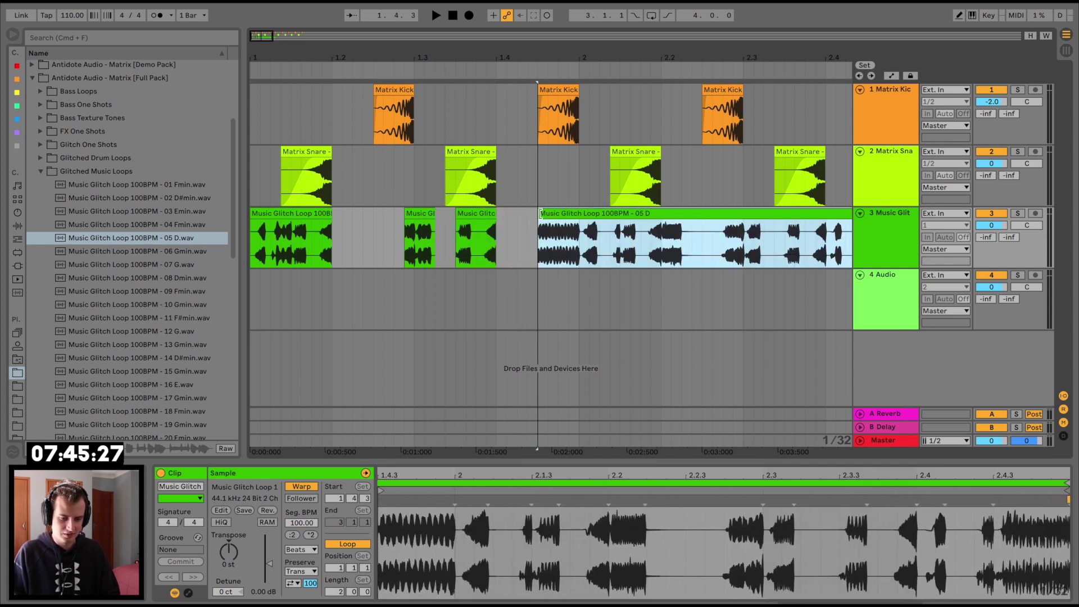
# - Play back the slices, then split the loop's remainder at bar 2 and delete everything after it on the third track
pyautogui.press('space')
pyautogui.click(581, 225)
pyautogui.press('super+e')
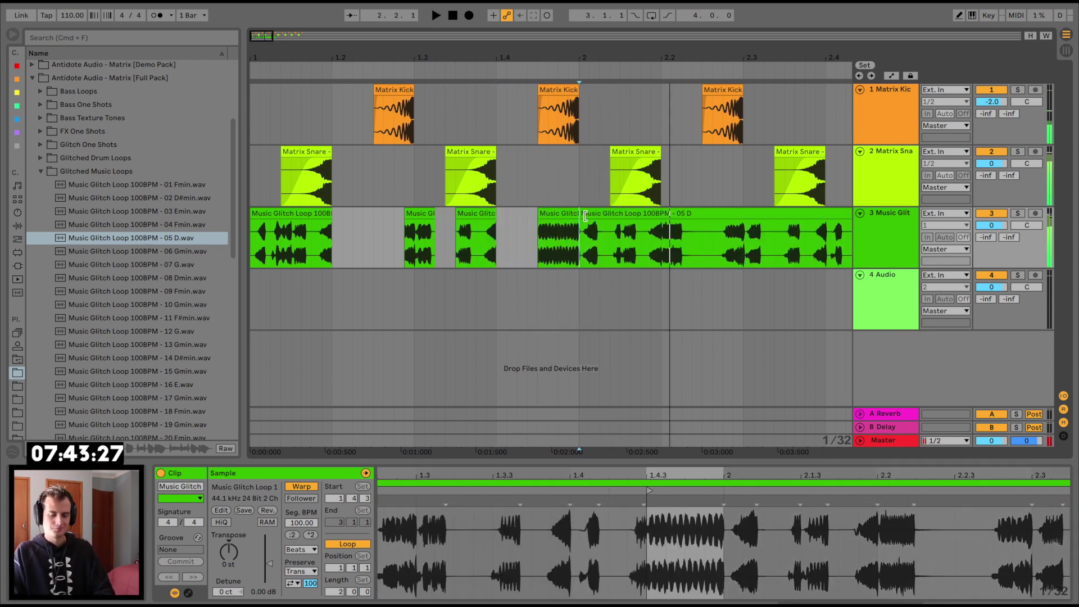
pyautogui.click(585, 214)
pyautogui.press('Delete')
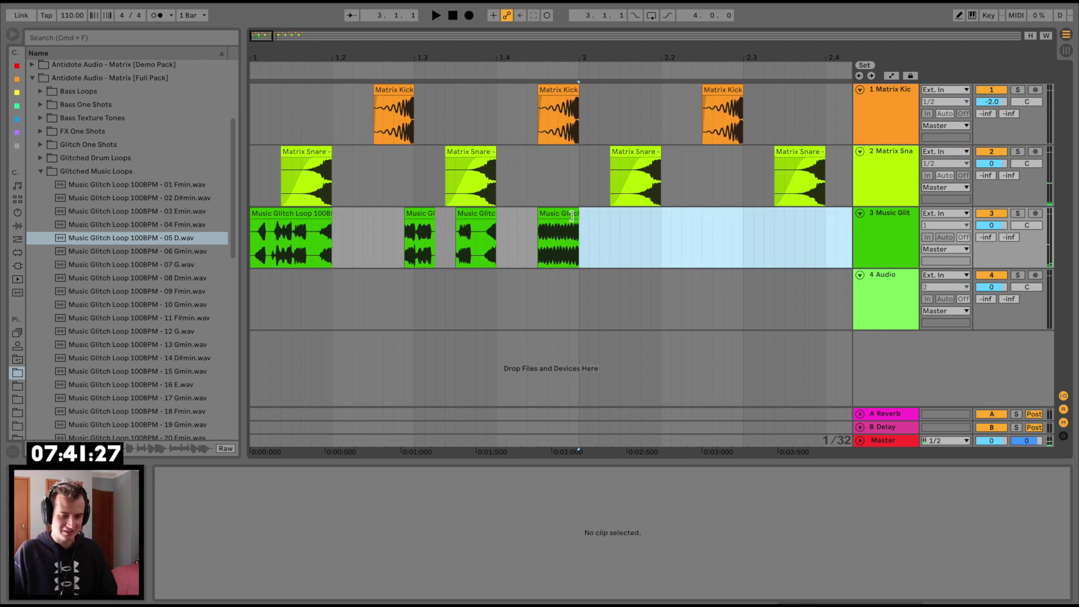
# - Move the last glitch slice to the start of bar 1 and play the pattern from the beginning
pyautogui.moveTo(548, 218); pyautogui.dragTo(260, 213)
pyautogui.press('space')
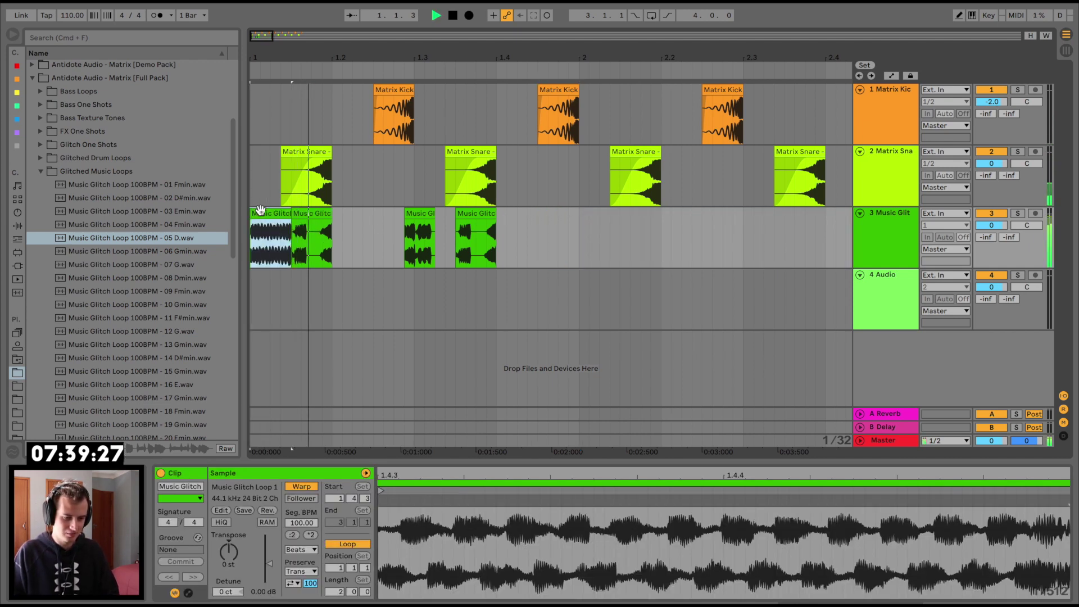
pyautogui.press('space')
pyautogui.press('space')
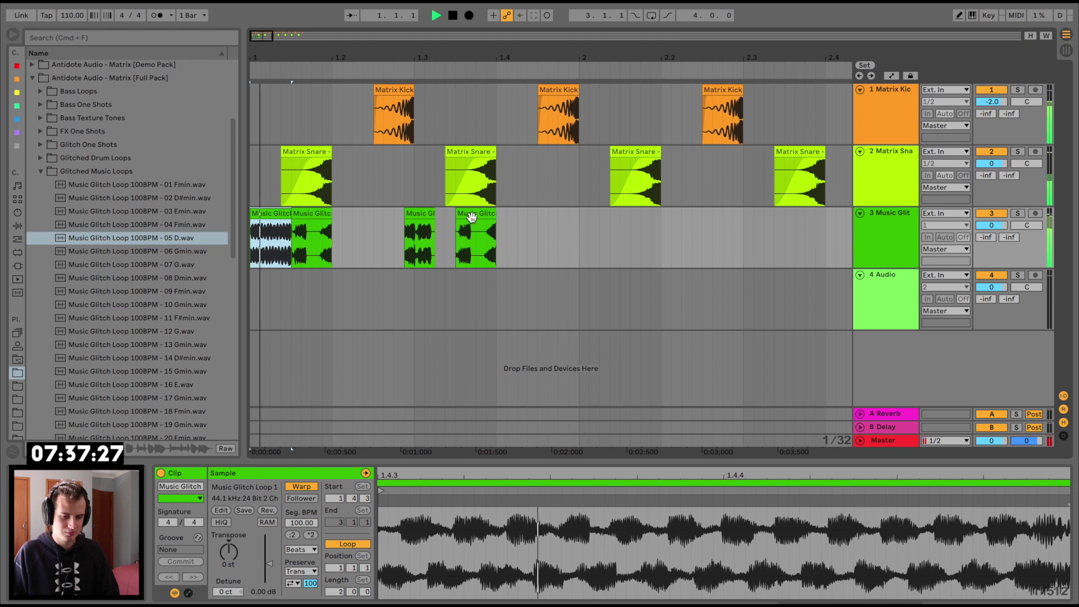
pyautogui.moveTo(523, 52); pyautogui.dragTo(402, 51)
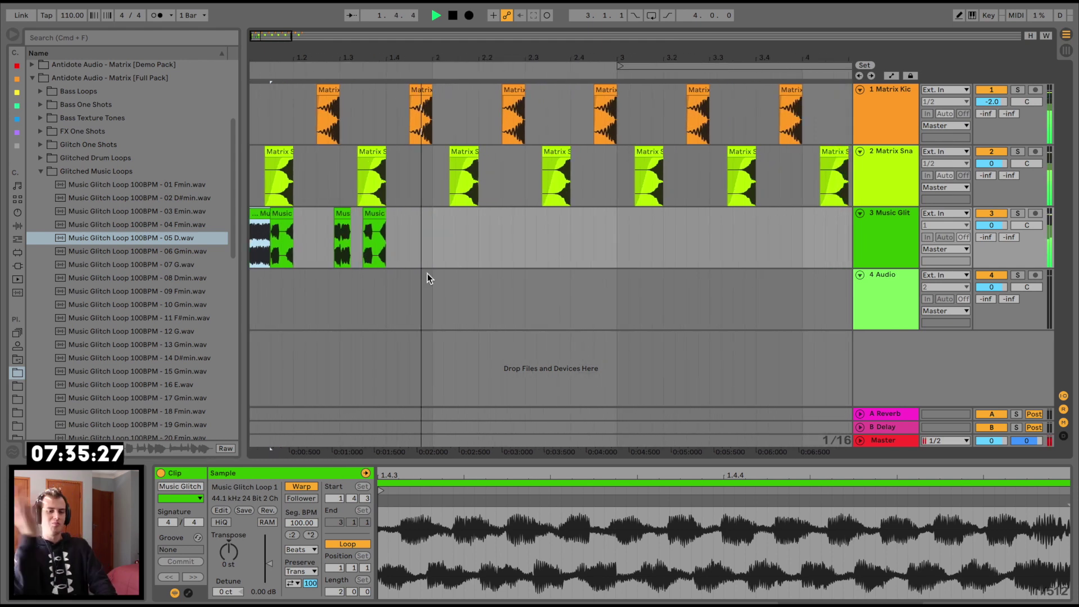
pyautogui.press('space')
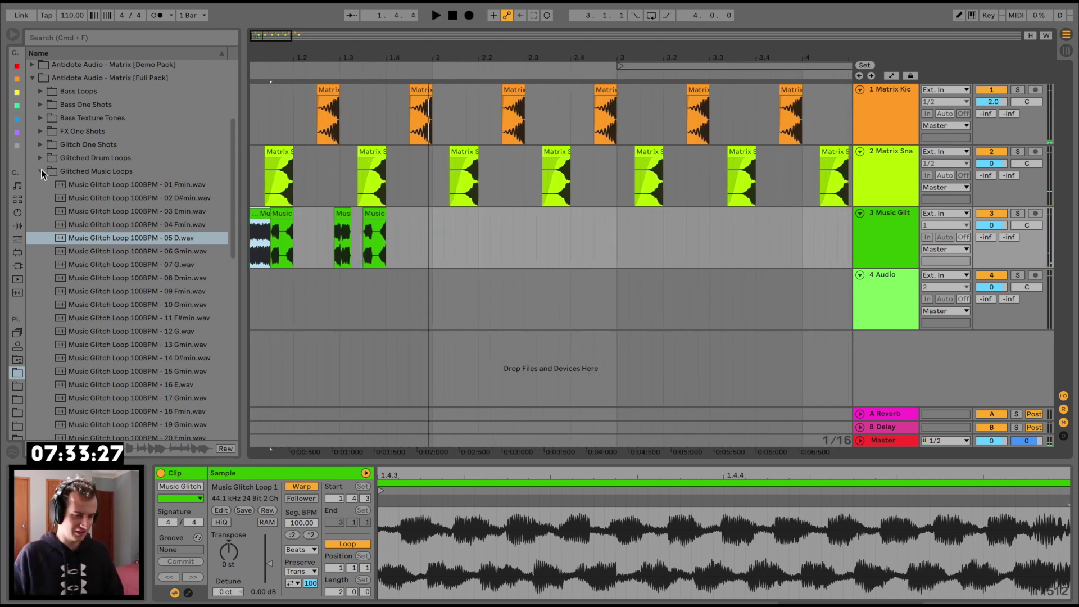
# - Load the Serum VST instrument onto a new MIDI track below the audio tracks and place its window in full view
pyautogui.click(18, 266)
pyautogui.click(33, 79)
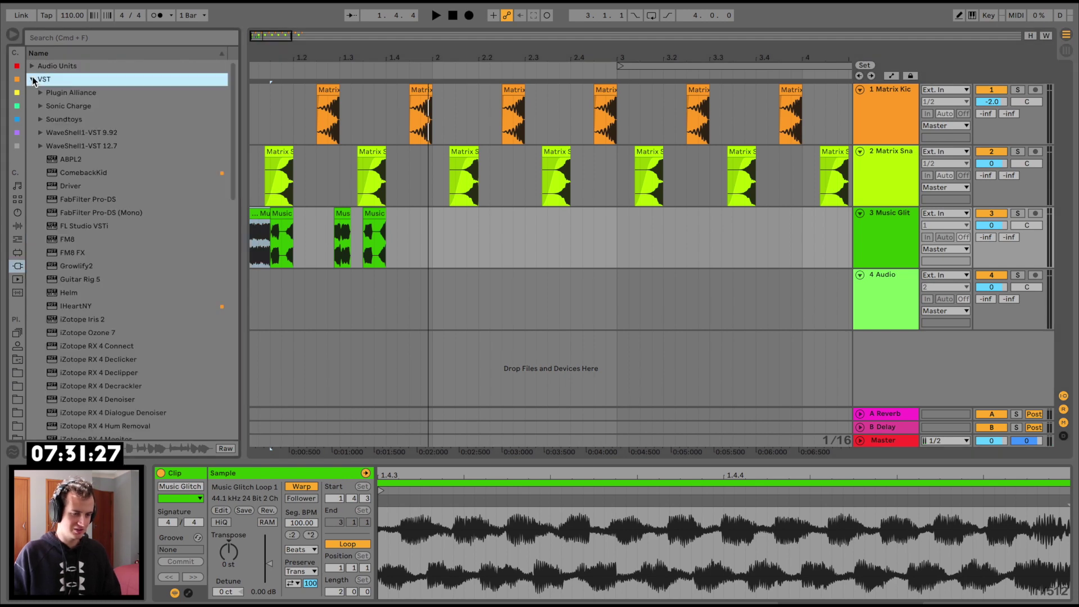
pyautogui.scroll(-20, 75, 379)
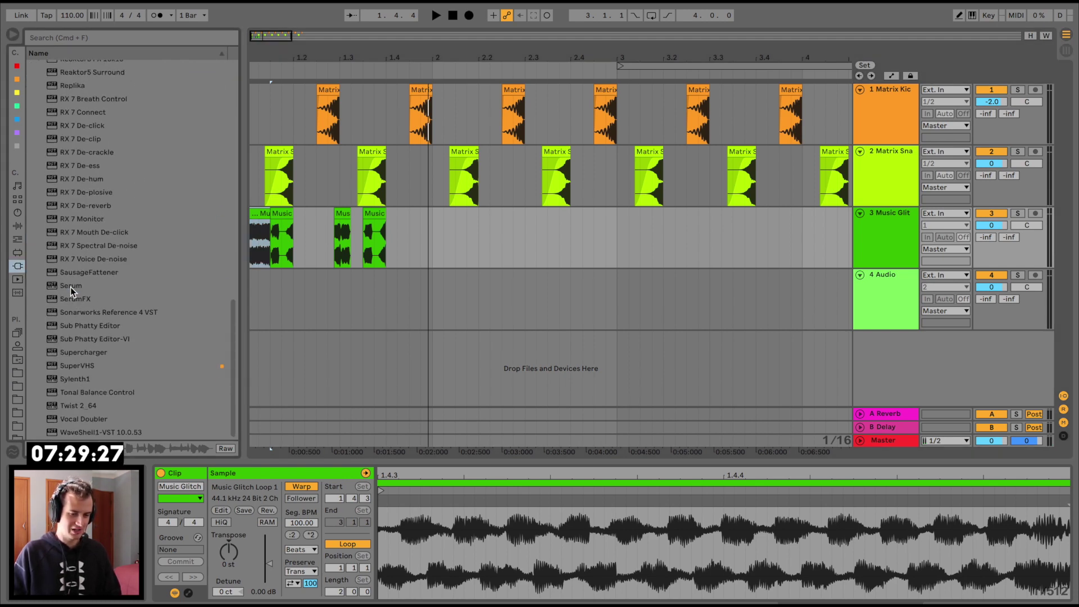
pyautogui.moveTo(70, 286); pyautogui.dragTo(489, 351)
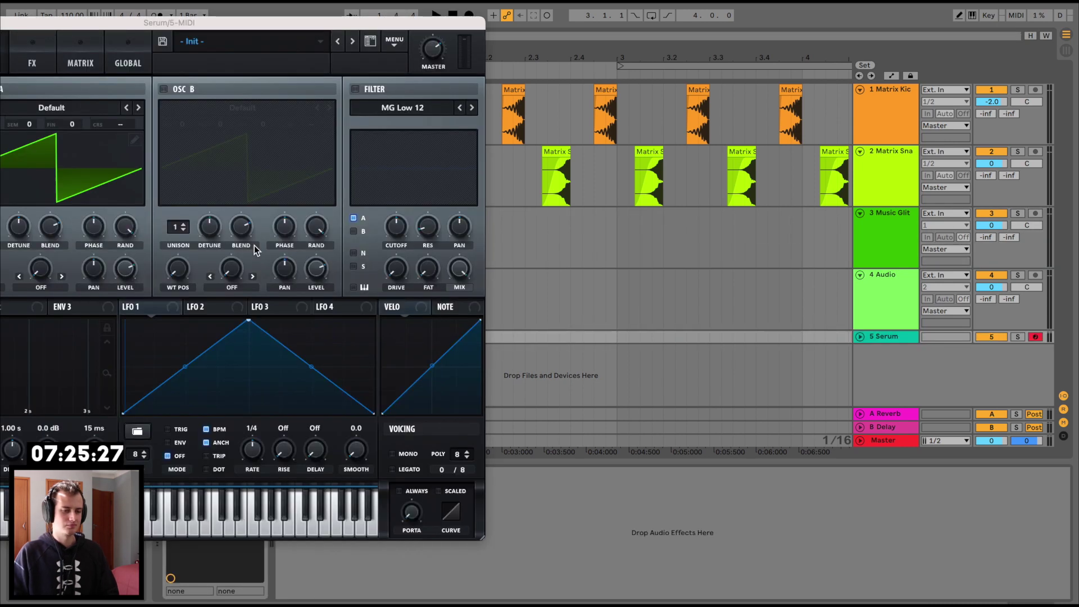
pyautogui.moveTo(194, 25); pyautogui.dragTo(581, 41)
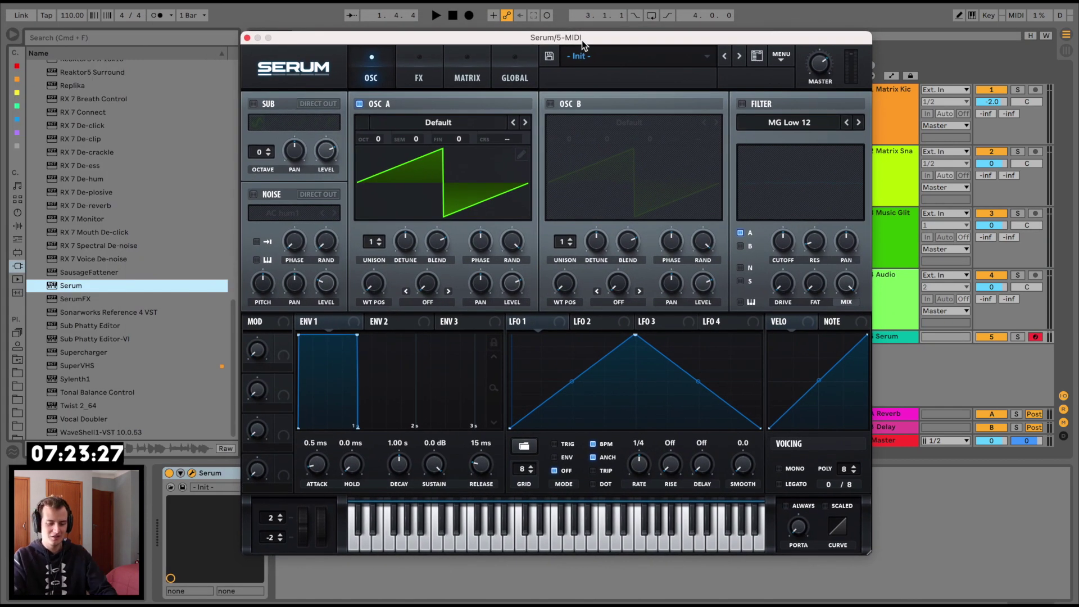
# - Enable the computer MIDI keyboard, audition low notes on Serum's Init patch and close the plugin window
pyautogui.press('m')
pyautogui.press('f')
pyautogui.press('s')
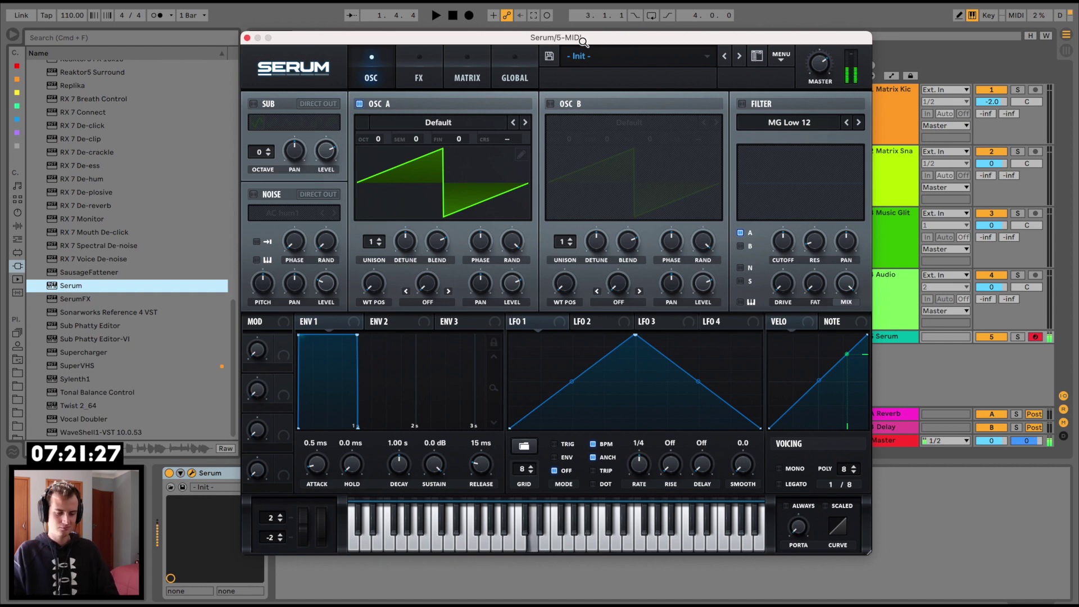
pyautogui.press('s')
pyautogui.press('z')
pyautogui.press('s')
pyautogui.press('z')
pyautogui.press('s')
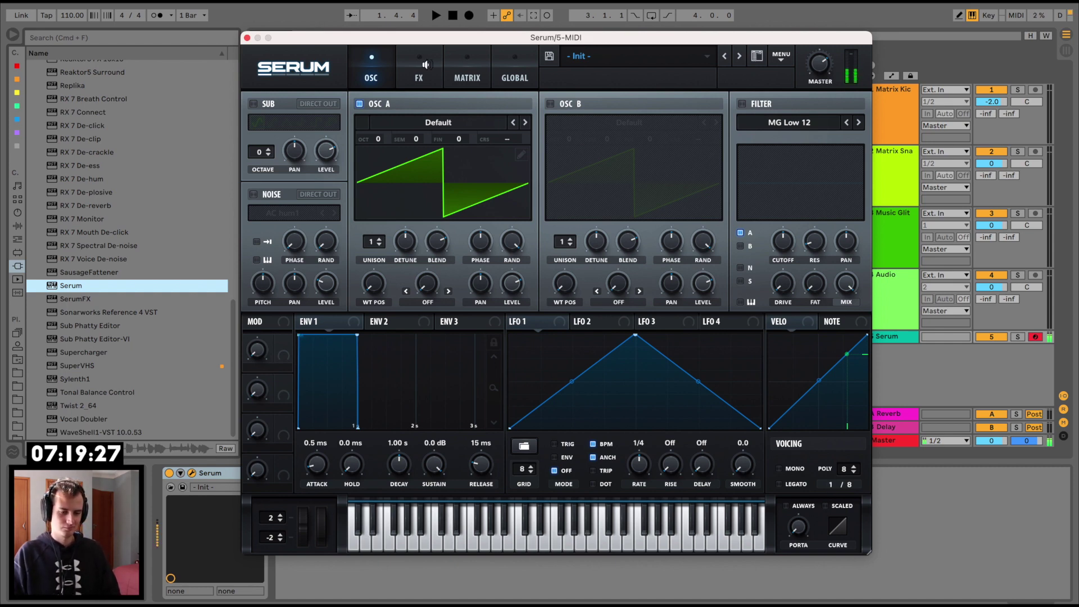
pyautogui.click(248, 37)
# - Insert an empty MIDI clip on the Serum track from beat 1.4 to bar 2
pyautogui.click(386, 337)
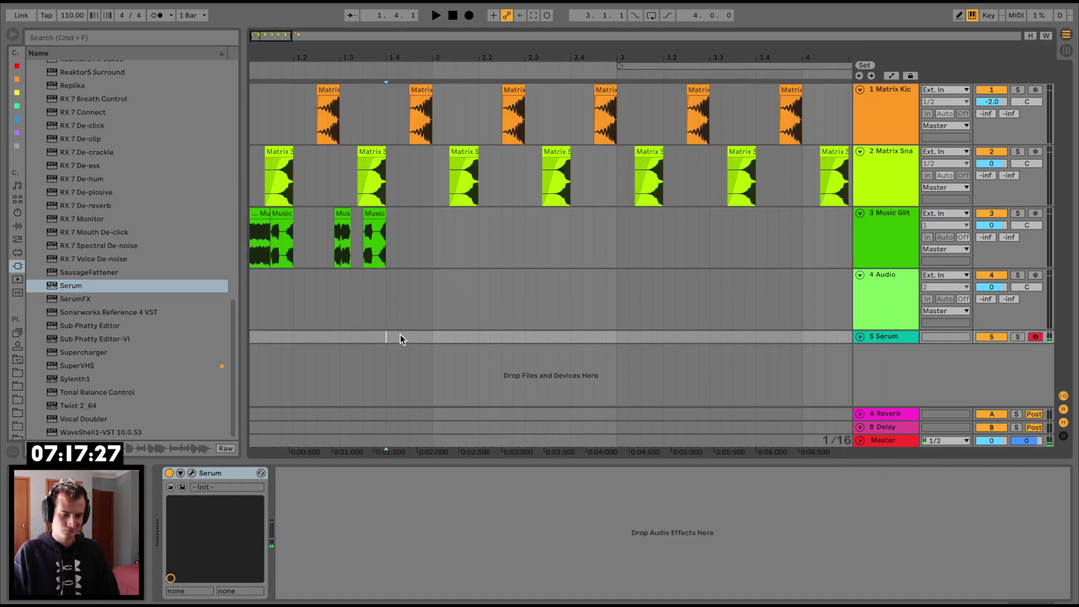
pyautogui.moveTo(430, 335); pyautogui.dragTo(431, 336)
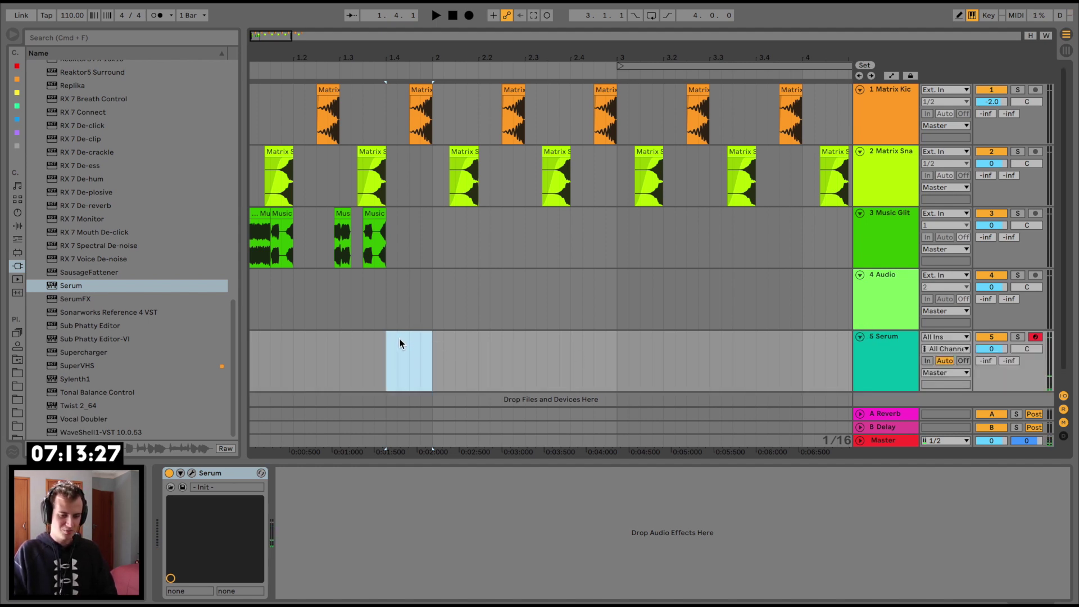
pyautogui.moveTo(387, 338); pyautogui.dragTo(424, 336)
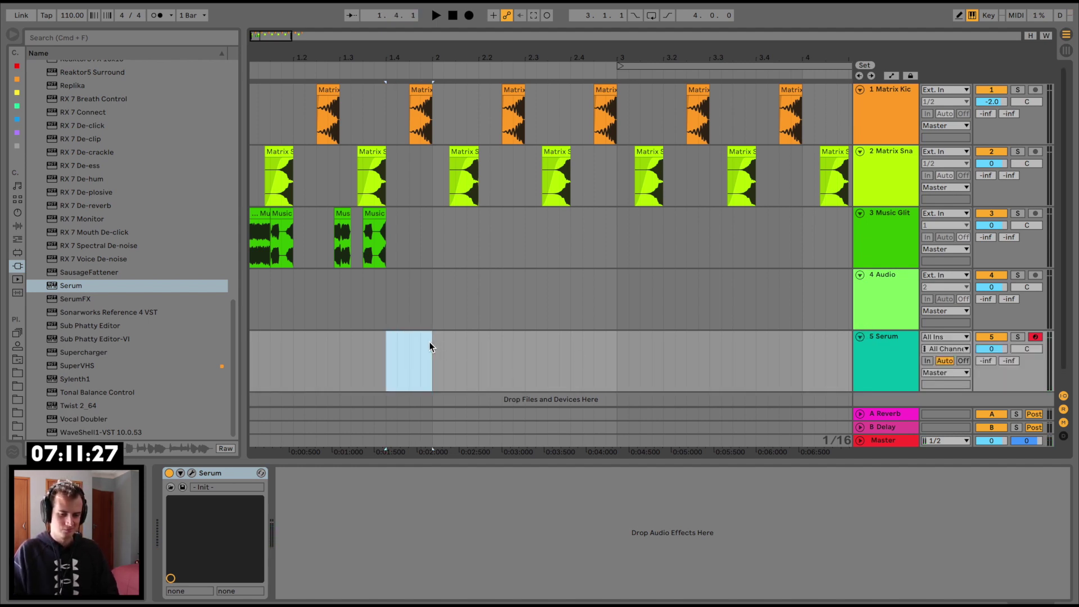
pyautogui.rightClick(394, 335)
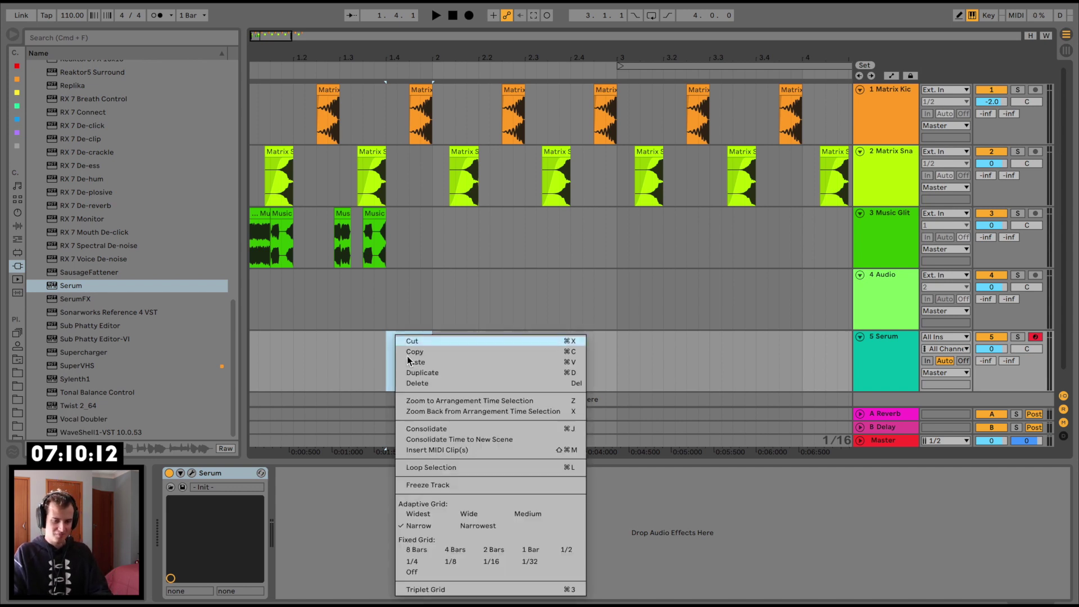
pyautogui.click(457, 450)
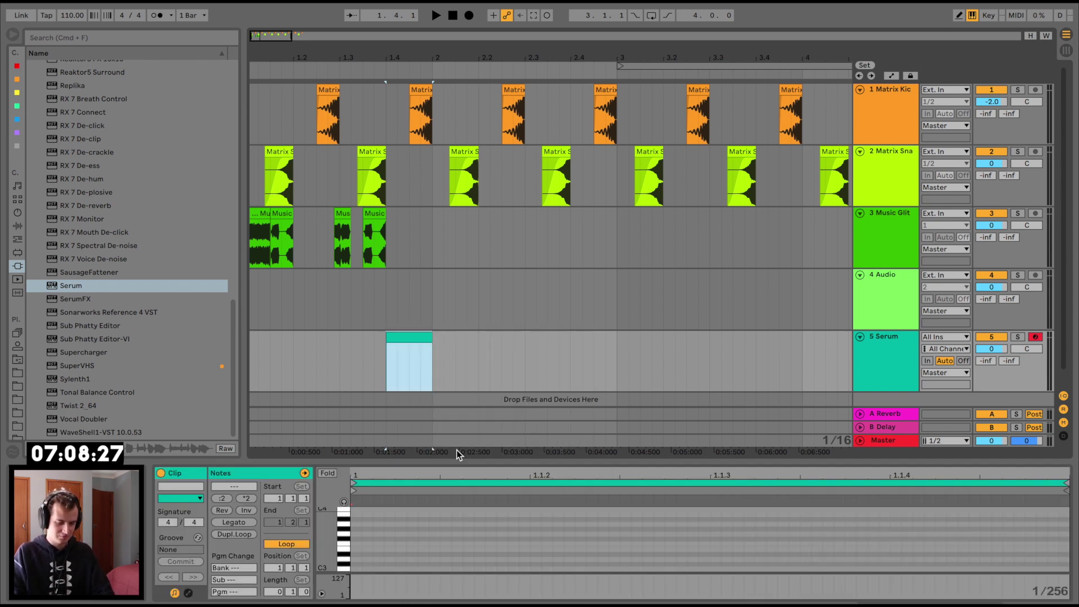
# - Reopen the Serum window, audition a note on the Init patch and close the window again
pyautogui.doubleClick(412, 337)
pyautogui.click(875, 339)
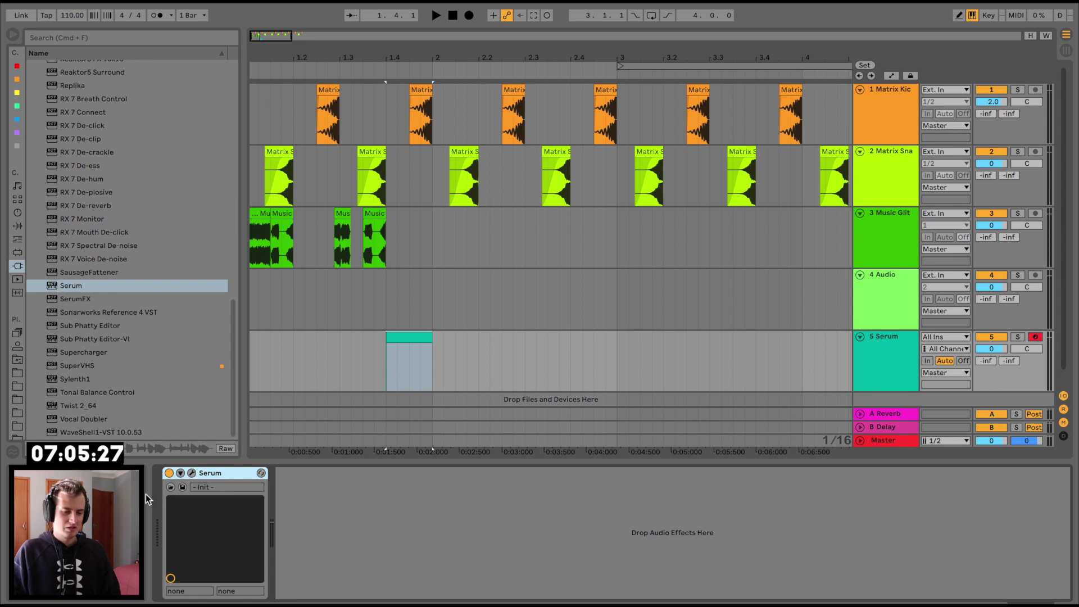
pyautogui.click(191, 474)
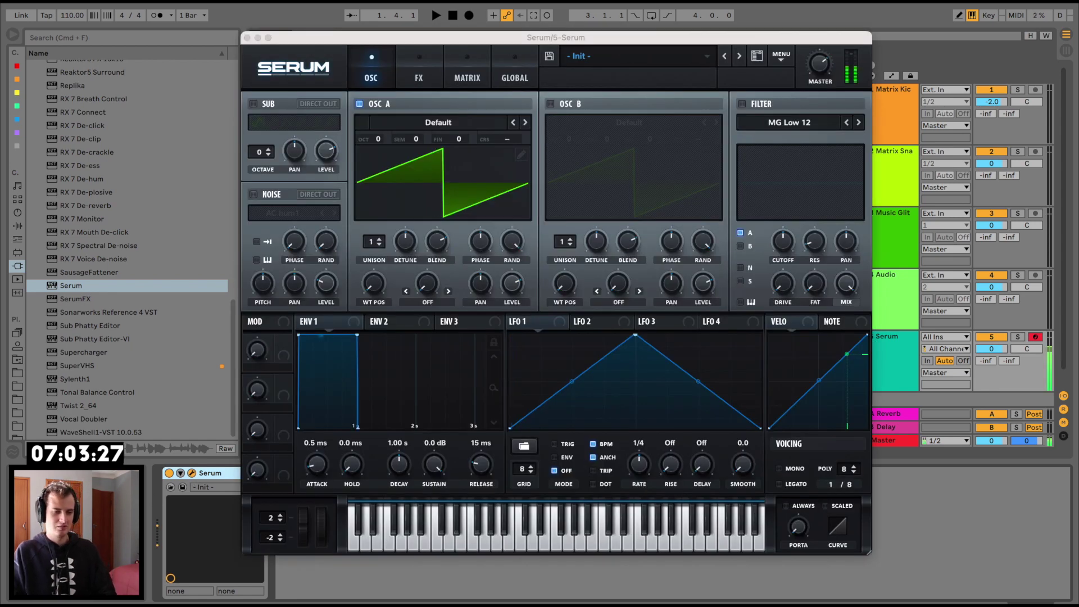
pyautogui.click(242, 38)
# - Add a D0 note at the start of the Serum clip, extend it to the full clip with Legato, and play it back
pyautogui.click(415, 332)
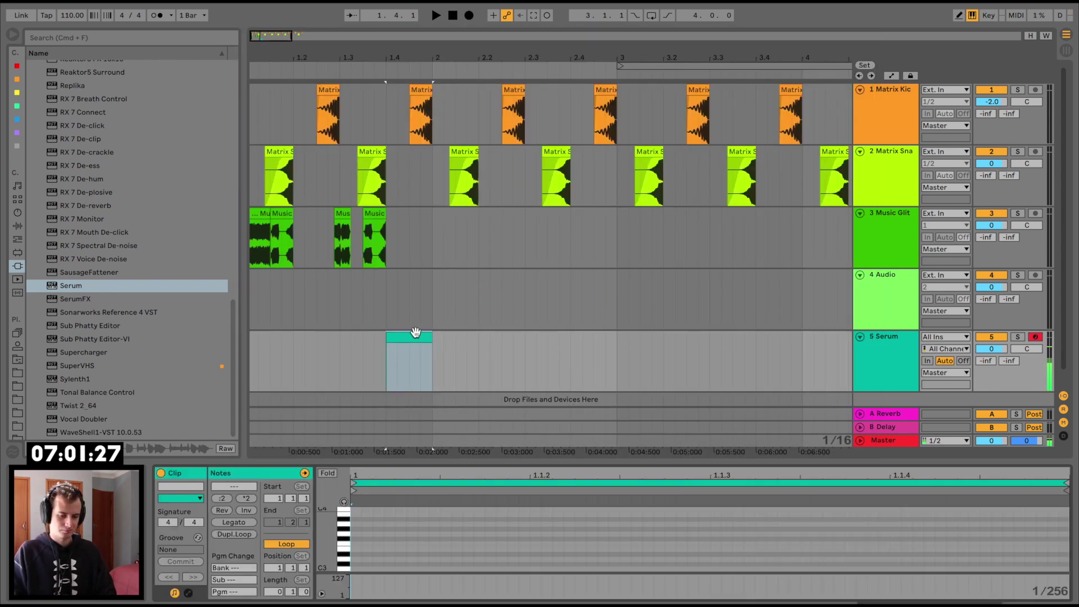
pyautogui.scroll(-10, 416, 551)
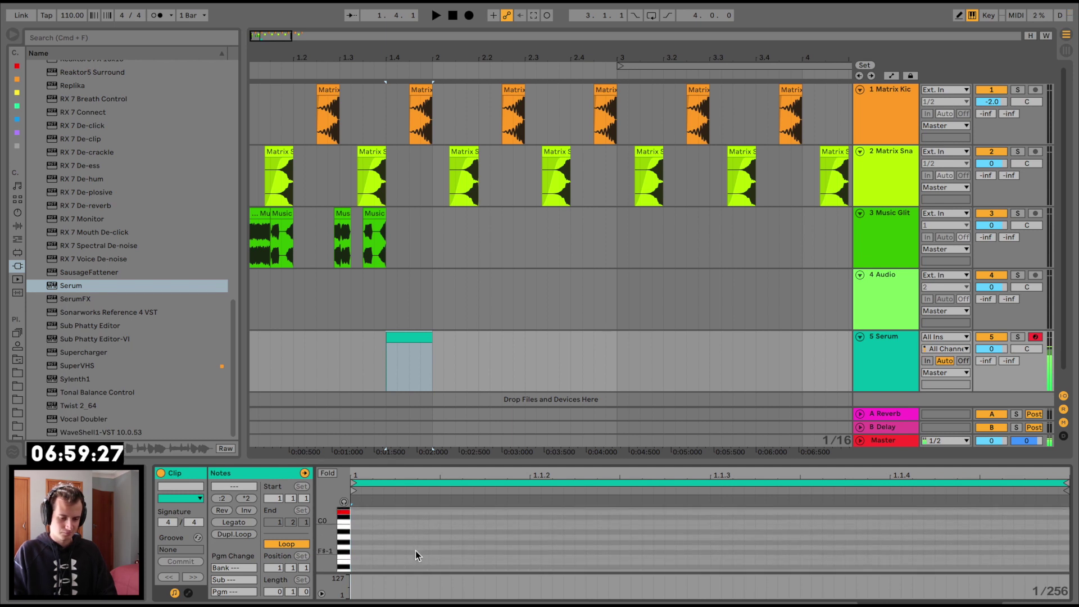
pyautogui.doubleClick(359, 510)
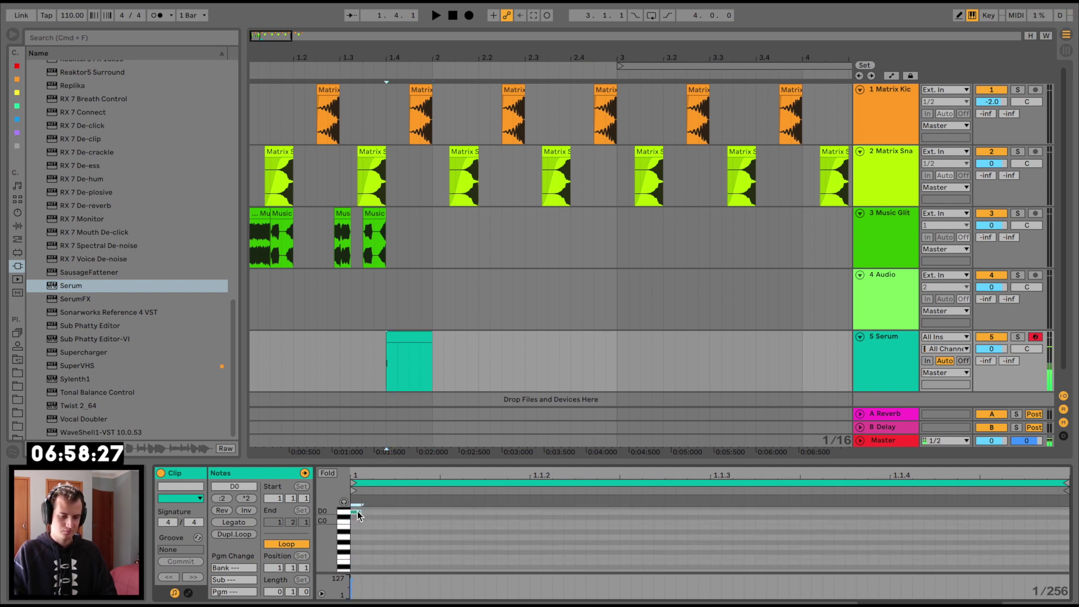
pyautogui.click(234, 522)
pyautogui.click(374, 358)
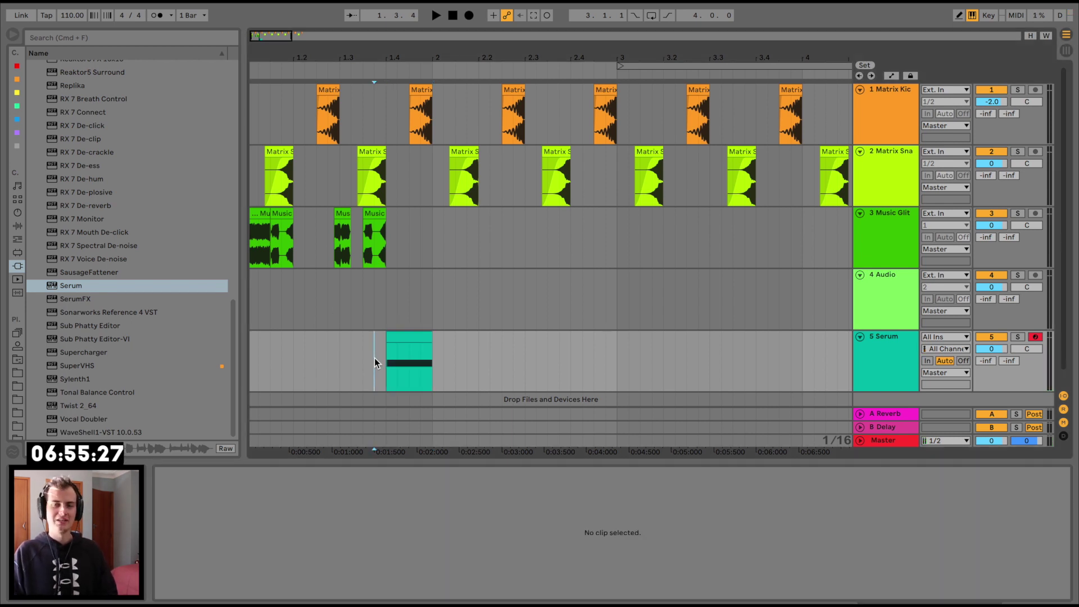
pyautogui.press('space')
# - Add a Compressor audio effect after Serum on the Serum track
pyautogui.click(889, 357)
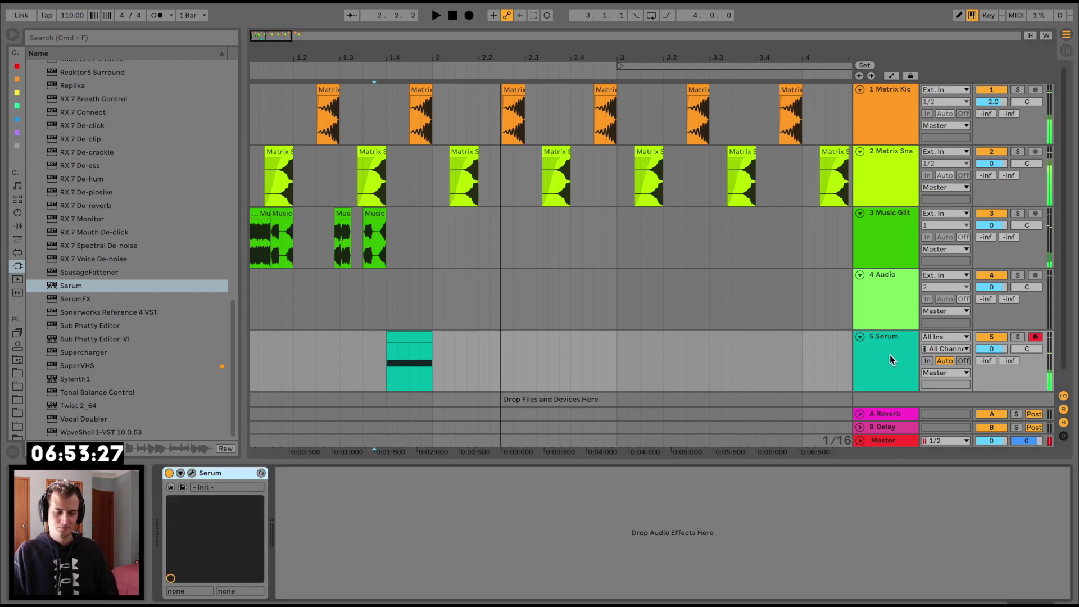
pyautogui.click(13, 228)
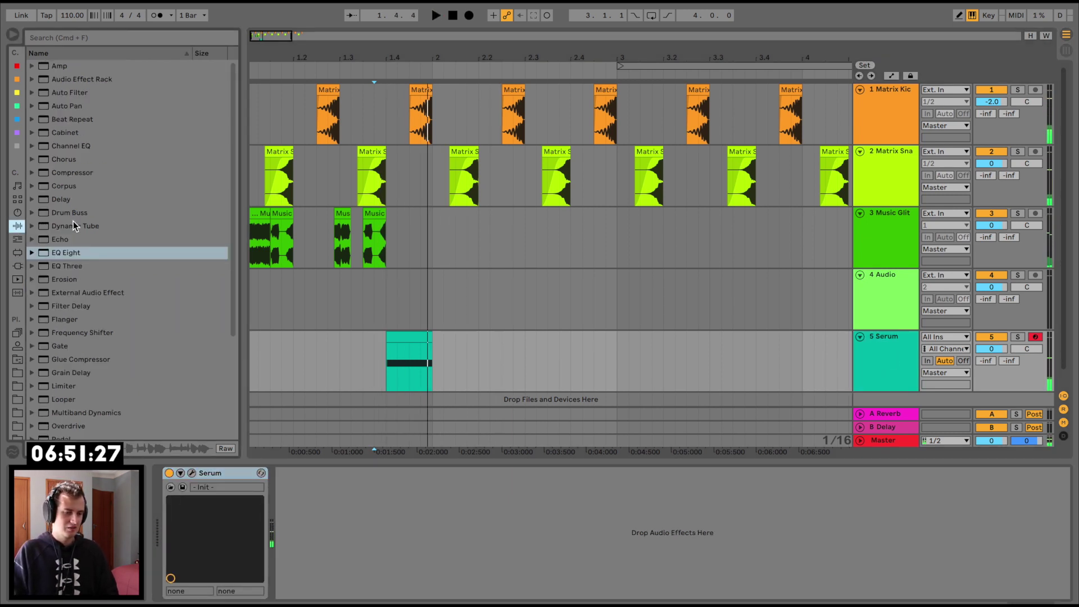
pyautogui.click(74, 174)
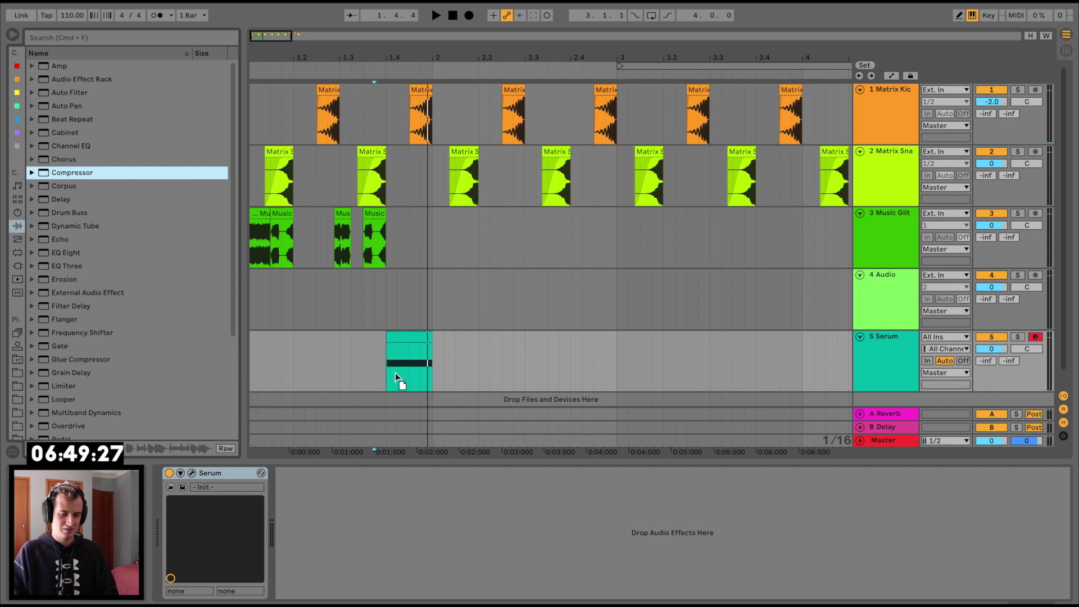
pyautogui.moveTo(250, 476); pyautogui.dragTo(251, 477)
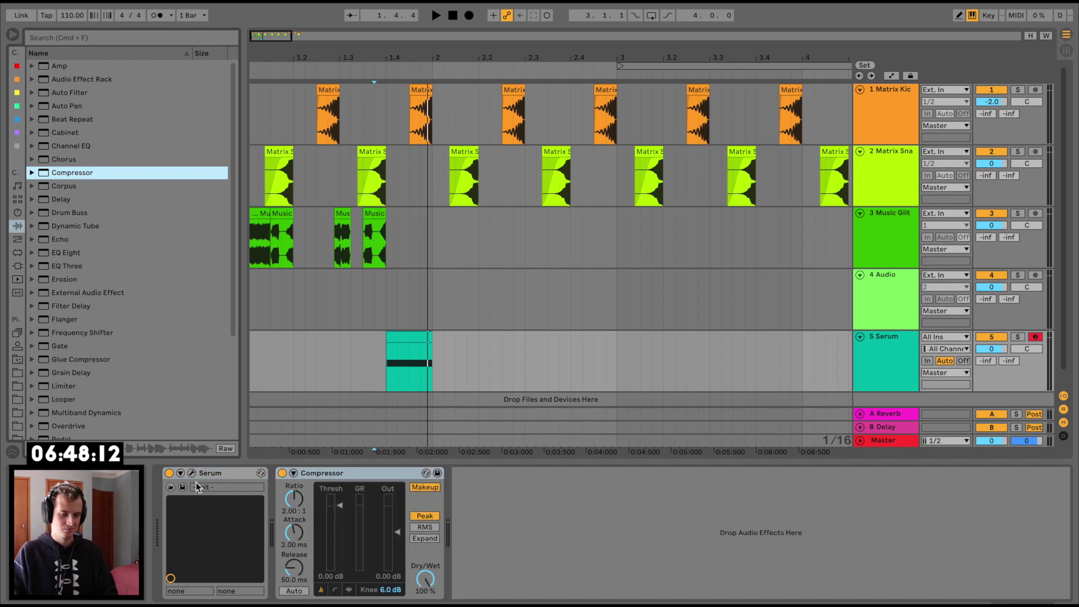
# - Sidechain the Compressor from 1-Matrix Kick - 05 with ratio inf:1, attack 0.03 ms and release 17.5 ms
pyautogui.click(293, 474)
pyautogui.click(304, 507)
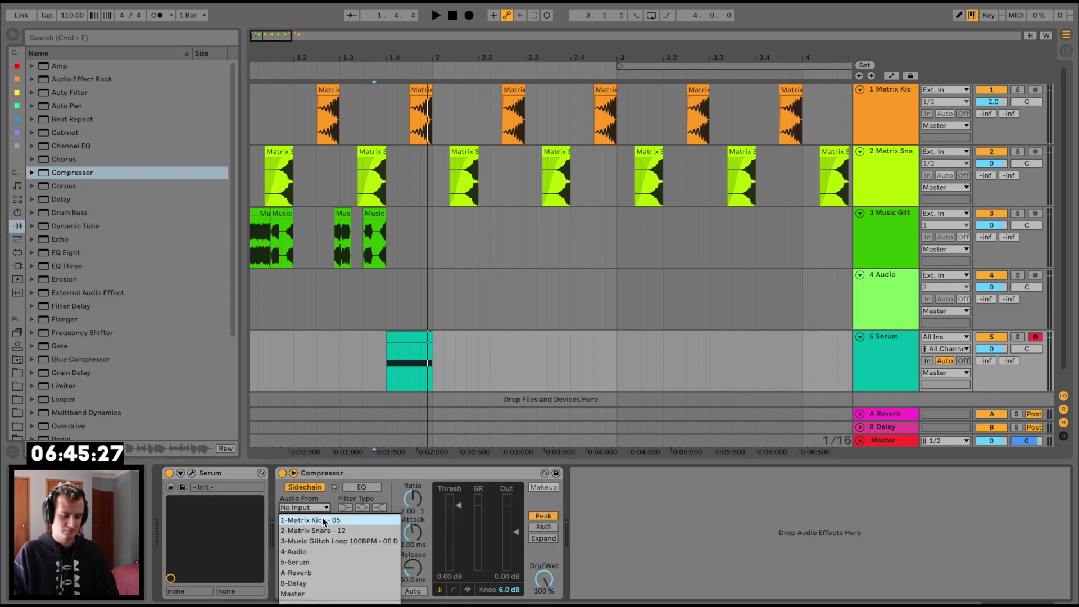
pyautogui.click(322, 519)
pyautogui.moveTo(411, 500); pyautogui.dragTo(412, 467)
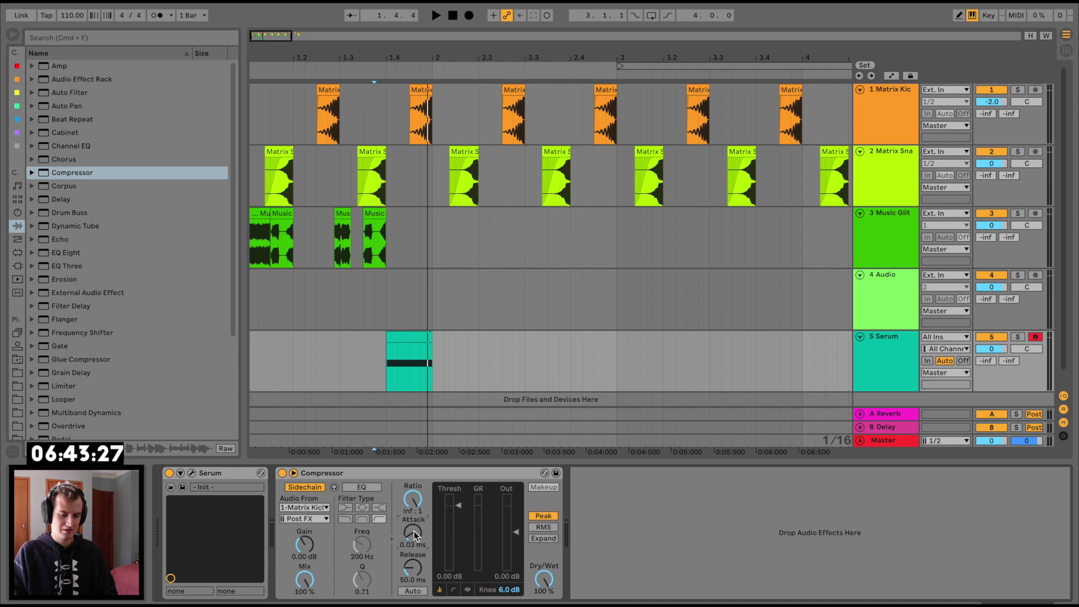
pyautogui.moveTo(412, 568); pyautogui.dragTo(412, 582)
# - Duplicate the Compressor and set the copy's sidechain source to 2-Matrix Snare - 12
pyautogui.click(444, 474)
pyautogui.press('super+d')
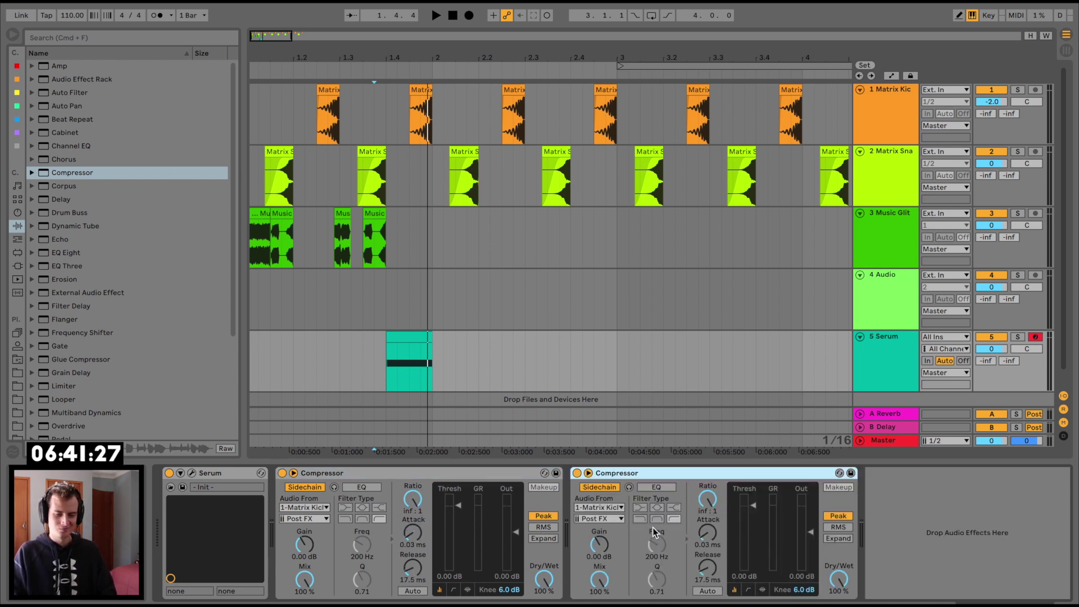
pyautogui.click(599, 507)
pyautogui.click(611, 526)
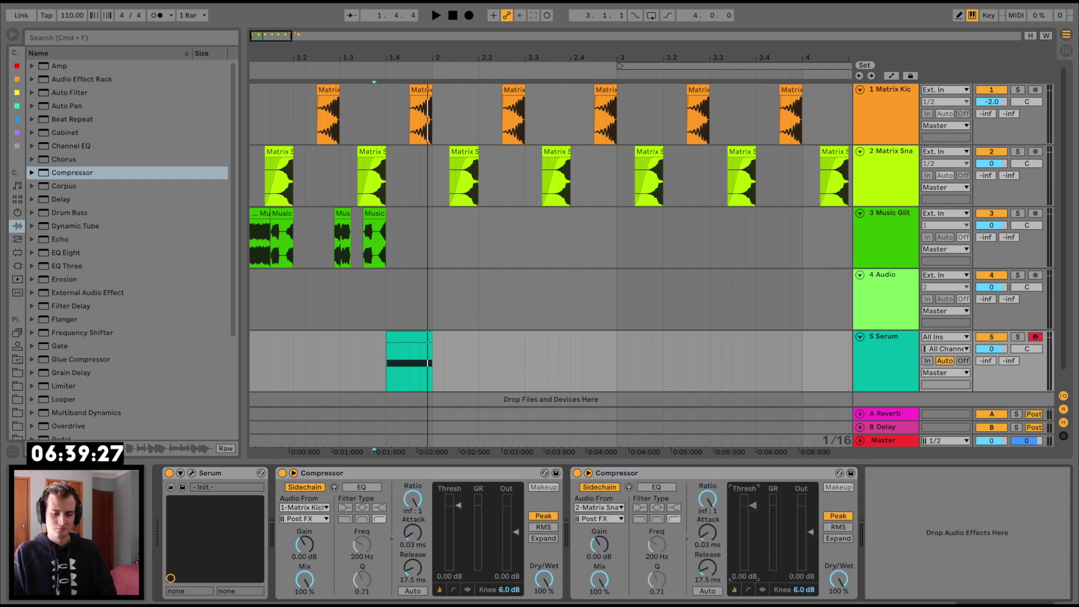
# - During playback, set the kick-sidechained Compressor's threshold to -26.3 dB and the snare-sidechained one's to -34.2 dB
pyautogui.press('space')
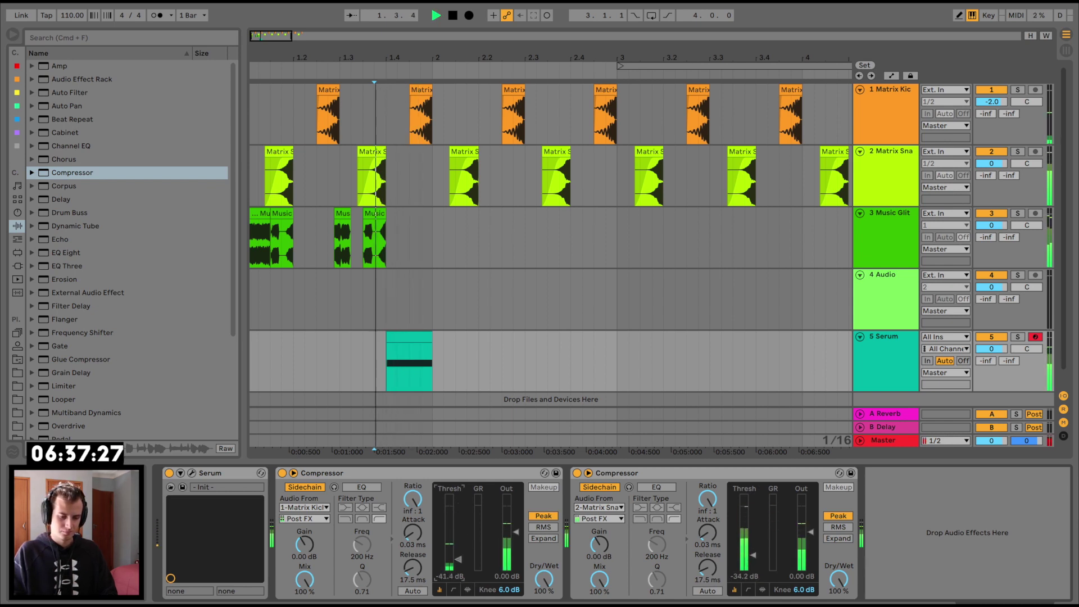
pyautogui.moveTo(448, 562); pyautogui.dragTo(449, 553)
pyautogui.press('space')
pyautogui.press('space')
pyautogui.press('space')
pyautogui.press('space')
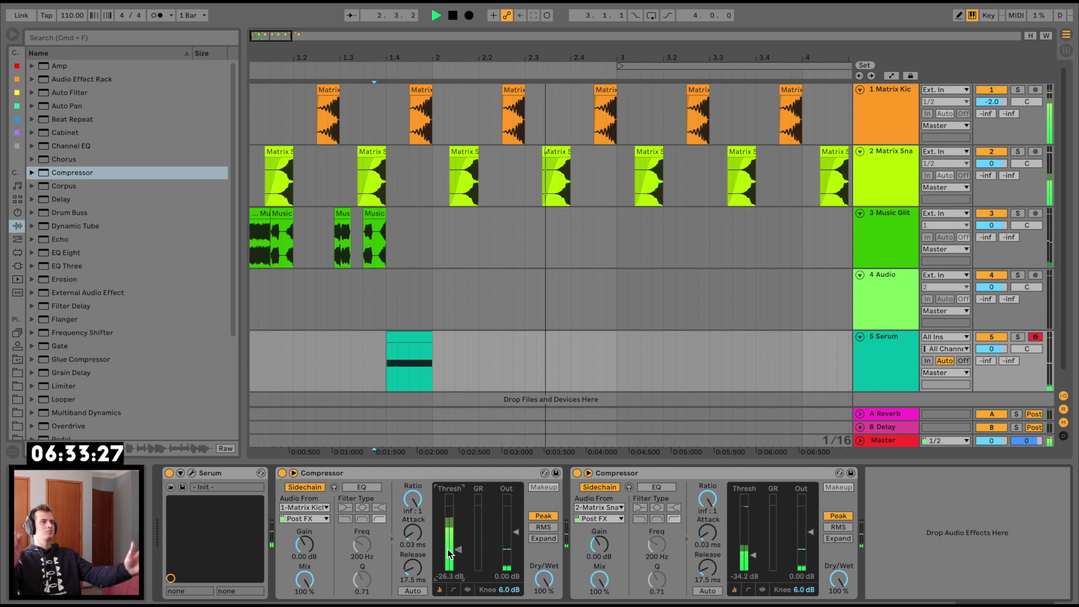
pyautogui.press('space')
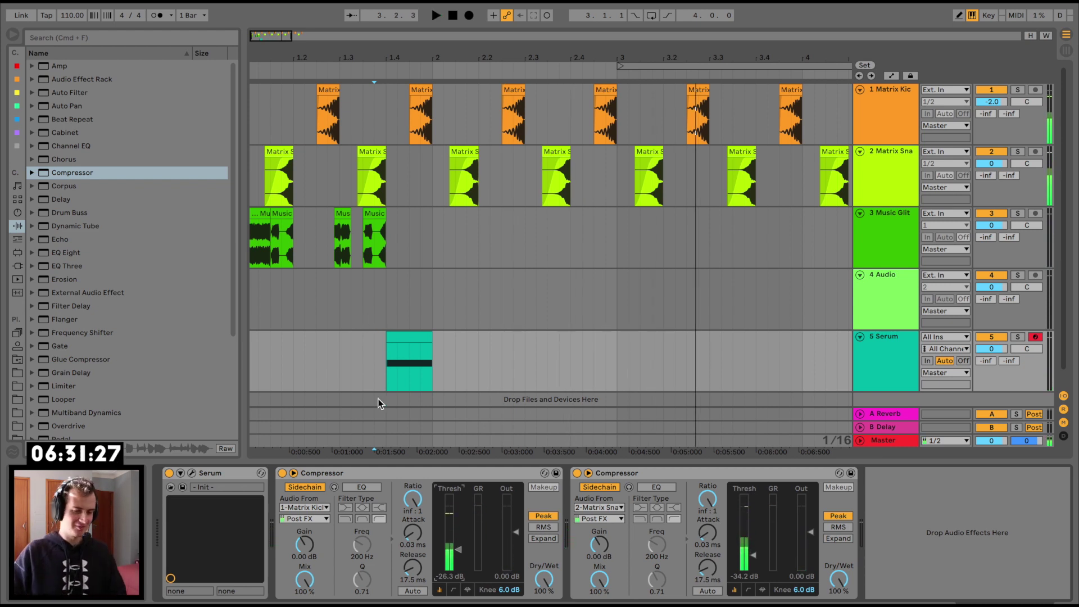
# - Add a Saturator followed by the Multiband Dynamics OTT preset between Serum and the two sidechain Compressors
pyautogui.scroll(-5, 86, 425)
pyautogui.doubleClick(72, 365)
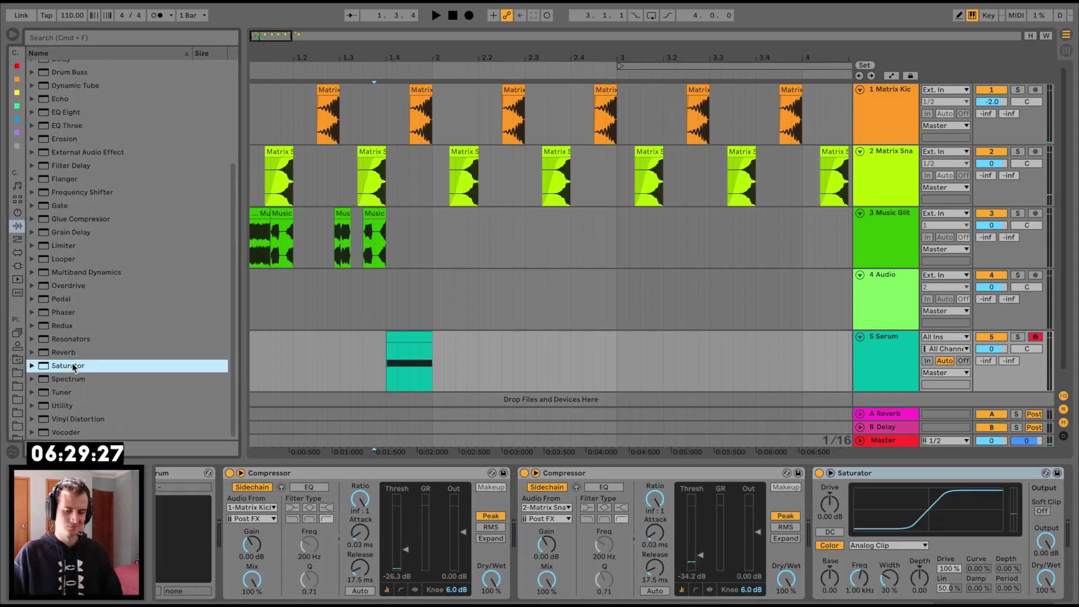
pyautogui.moveTo(854, 473); pyautogui.dragTo(247, 489)
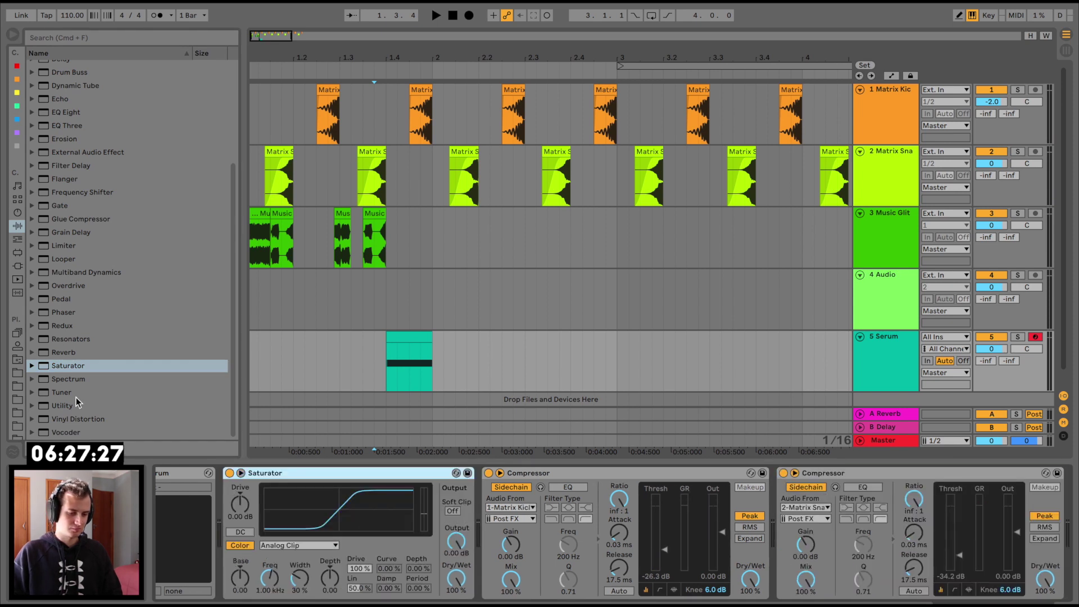
pyautogui.click(32, 271)
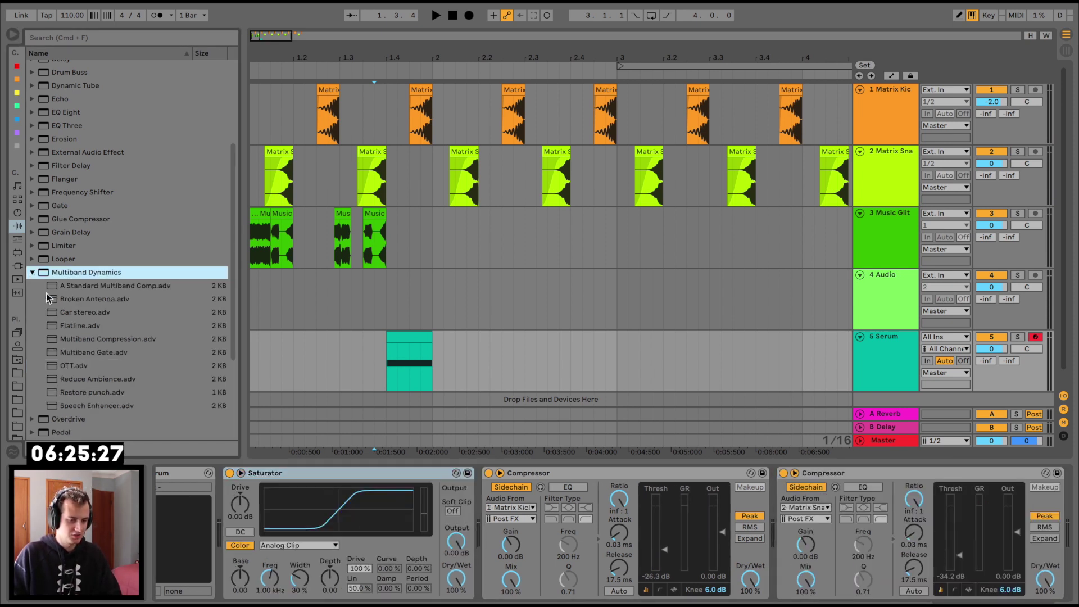
pyautogui.moveTo(62, 366)
pyautogui.mouseDown()
pyautogui.moveTo(212, 546)
pyautogui.moveTo(450, 540)
pyautogui.mouseUp()
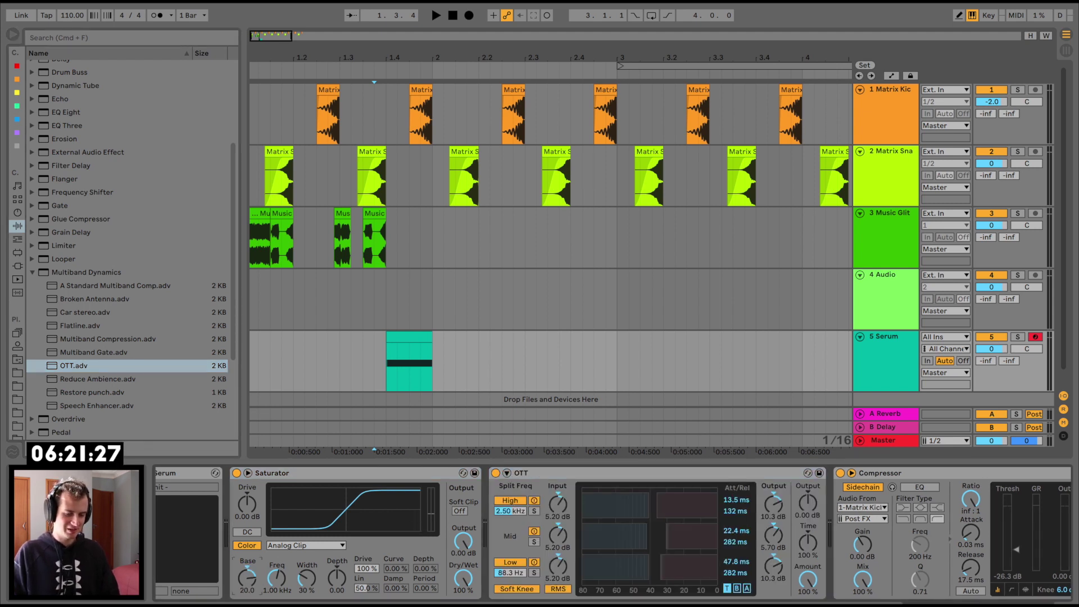
# - Set the Saturator's Drive to 10.9 dB and Base to 5.71 while playing the bass back repeatedly
pyautogui.moveTo(245, 509); pyautogui.dragTo(245, 489)
pyautogui.press('space')
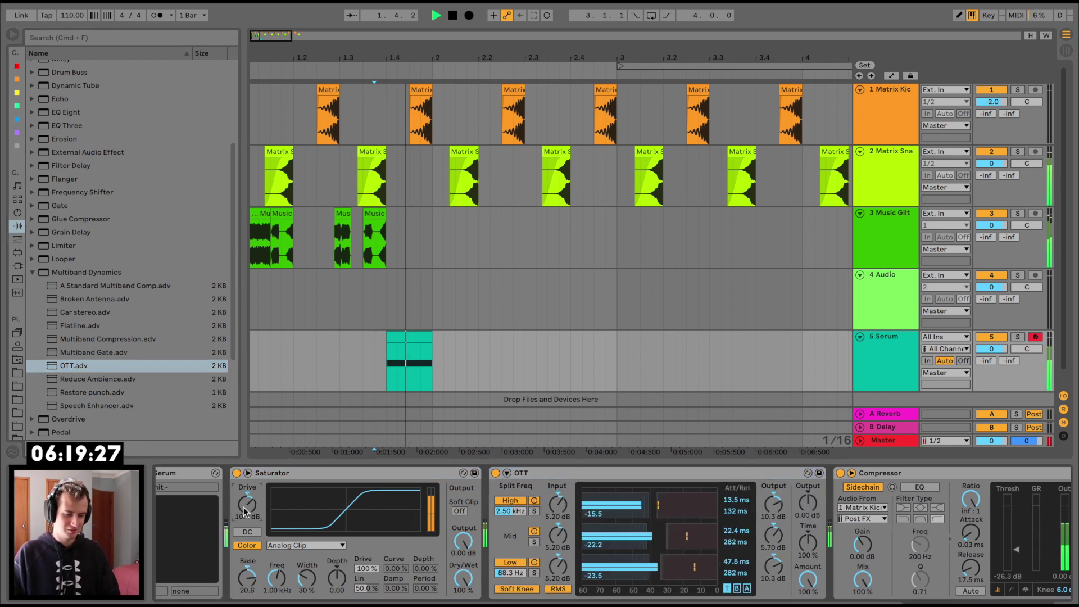
pyautogui.press('space')
pyautogui.press('space')
pyautogui.moveTo(247, 579); pyautogui.dragTo(247, 591)
pyautogui.press('space')
pyautogui.press('space')
pyautogui.press('space')
pyautogui.press('space')
pyautogui.press('space')
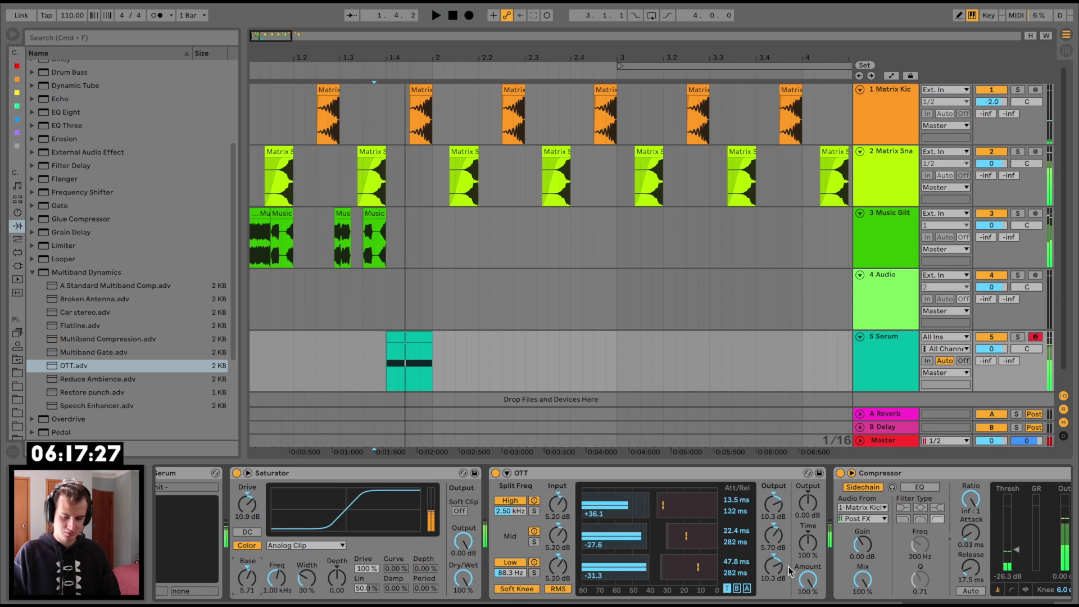
# - Lower OTT's low-band output to -1.80 dB, deactivate that band's compression and play the bass back
pyautogui.press('space')
pyautogui.press('space')
pyautogui.moveTo(773, 566); pyautogui.dragTo(773, 591)
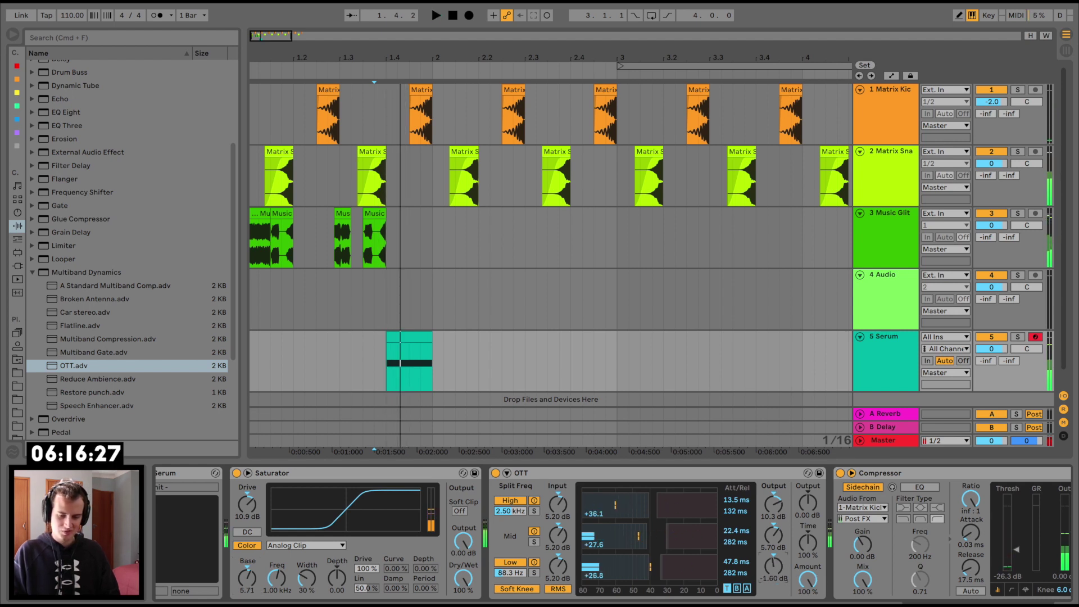
pyautogui.click(535, 562)
pyautogui.press('space')
pyautogui.press('space')
pyautogui.press('space')
pyautogui.press('space')
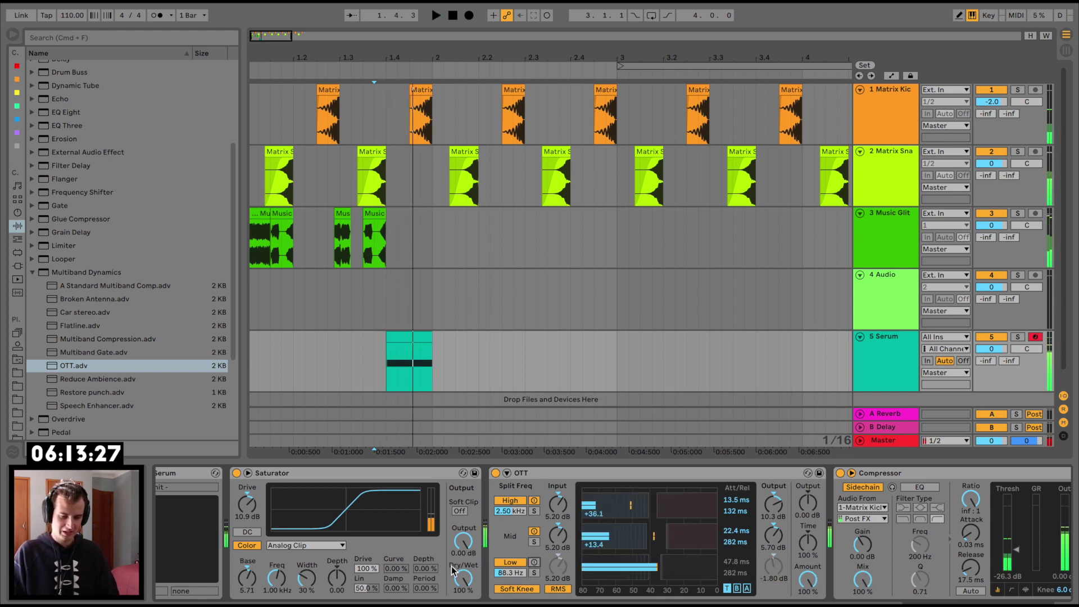
# - Add the Glue Compressor preset Bass - Punch between OTT and the kick-sidechained Compressor and audition it
pyautogui.scroll(-4, 65, 369)
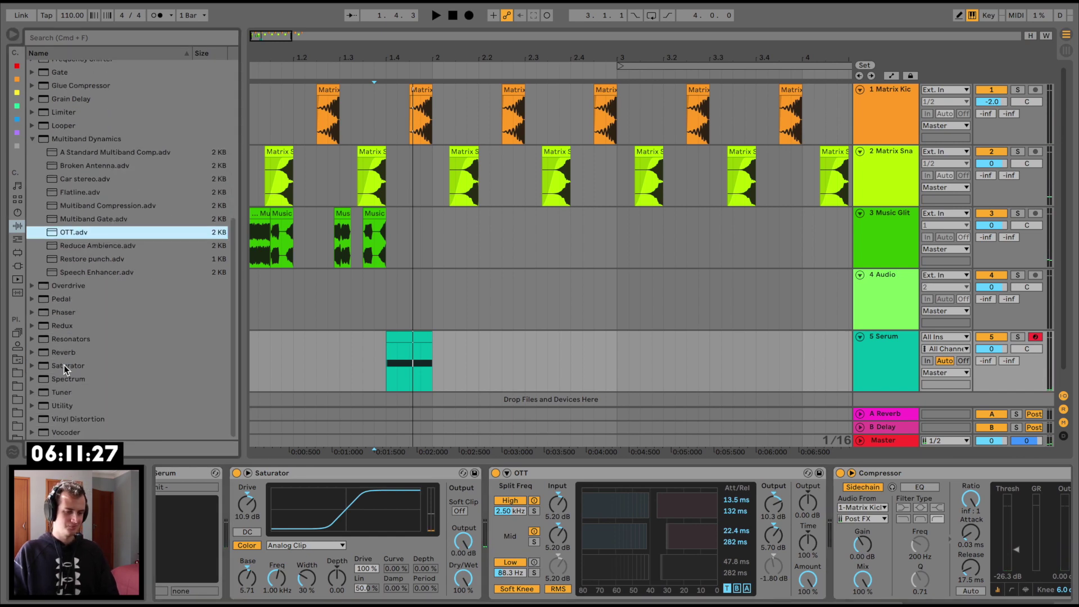
pyautogui.scroll(3, 41, 239)
pyautogui.click(32, 160)
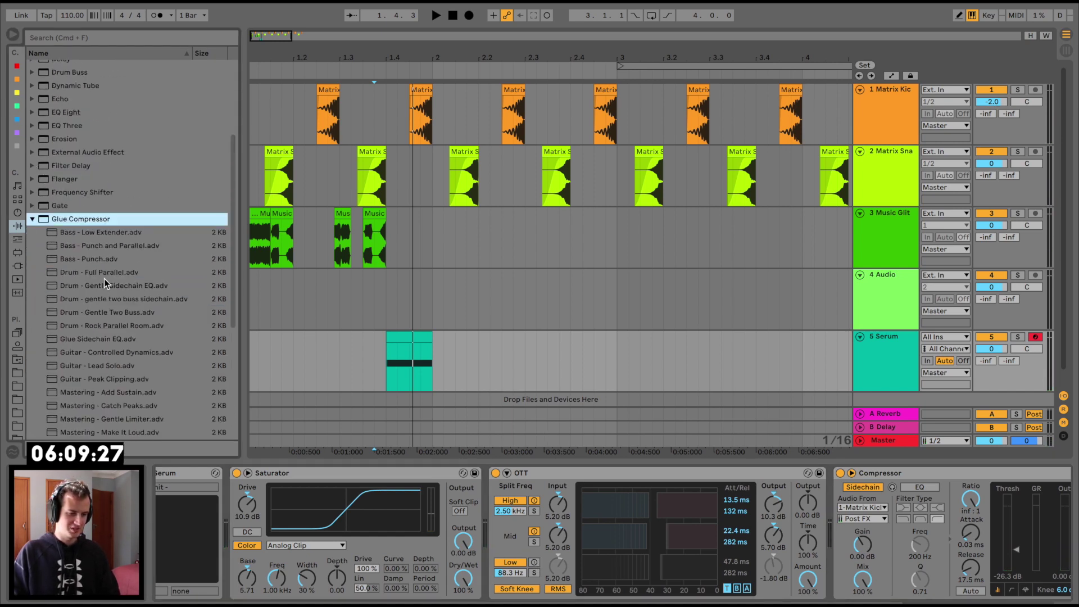
pyautogui.click(83, 259)
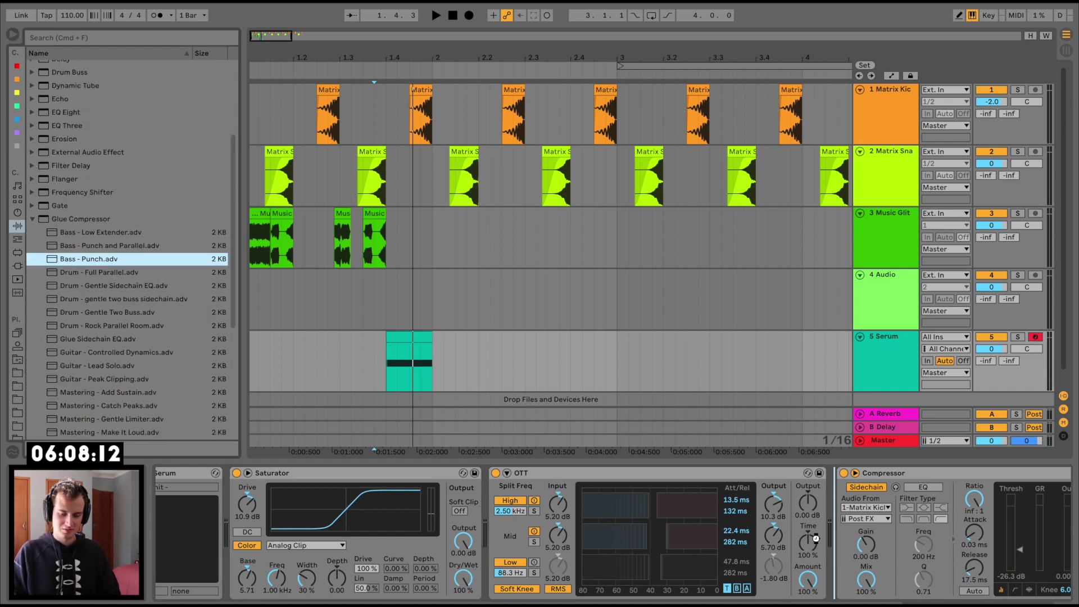
pyautogui.moveTo(815, 538); pyautogui.dragTo(816, 541)
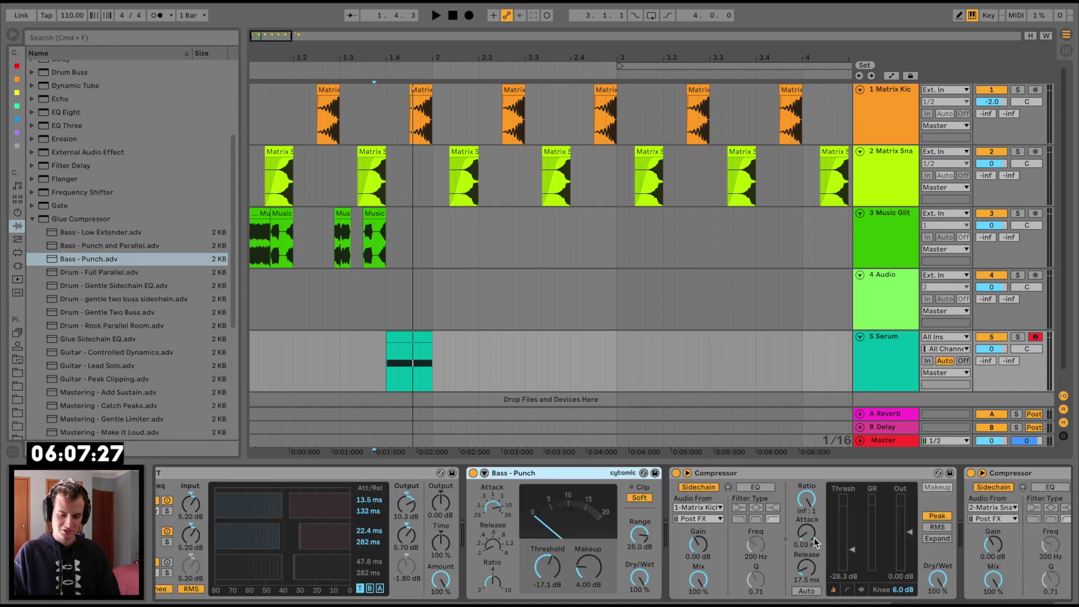
pyautogui.press('space')
pyautogui.press('space')
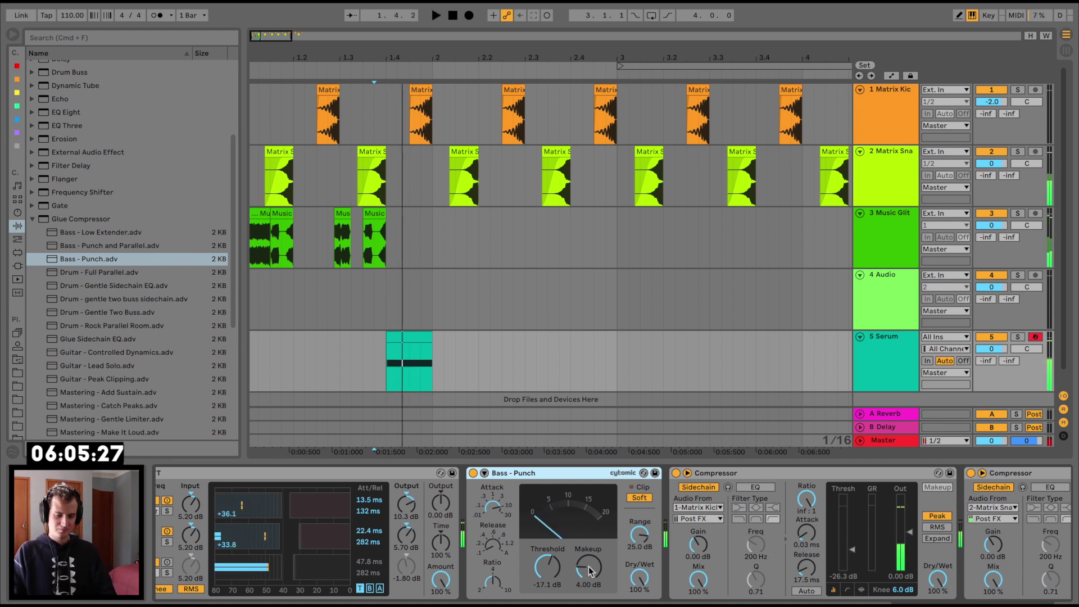
# - Set Bass - Punch to a threshold of -23.2 dB and a makeup gain of 9.68 dB, checking during playback
pyautogui.moveTo(547, 567); pyautogui.dragTo(543, 546)
pyautogui.press('space')
pyautogui.press('space')
pyautogui.press('space')
pyautogui.press('space')
pyautogui.press('space')
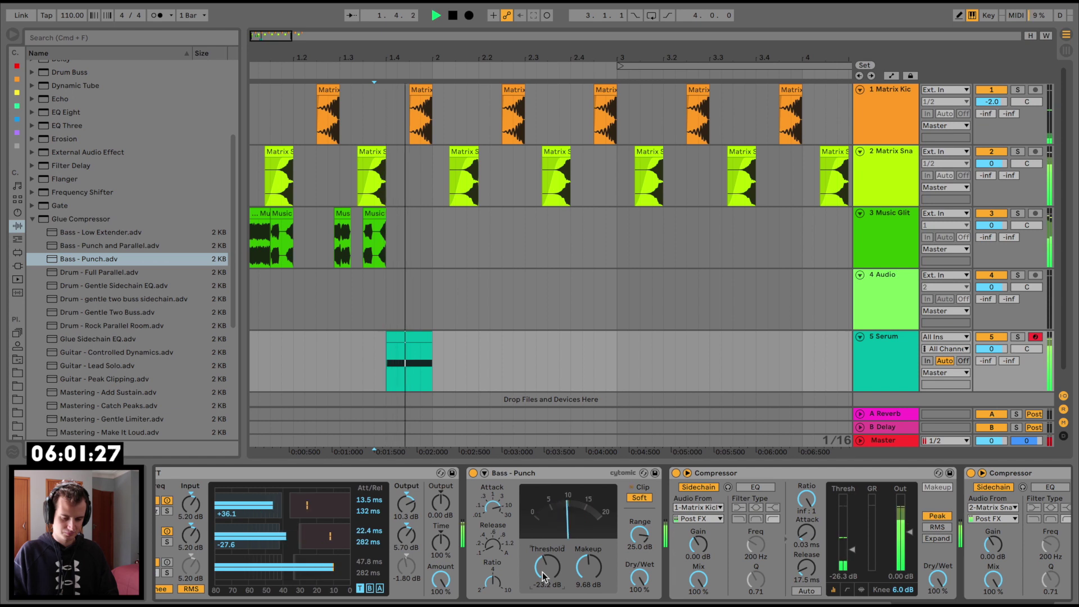
# - Move the Saturator directly after Bass - Punch, set its Drive to 10.3 dB and play the Serum clip
pyautogui.hscroll(-5, 542, 572)
pyautogui.press('space')
pyautogui.moveTo(214, 474); pyautogui.dragTo(866, 509)
pyautogui.press('space')
pyautogui.press('space')
pyautogui.click(673, 503)
pyautogui.press('space')
pyautogui.press('space')
pyautogui.press('space')
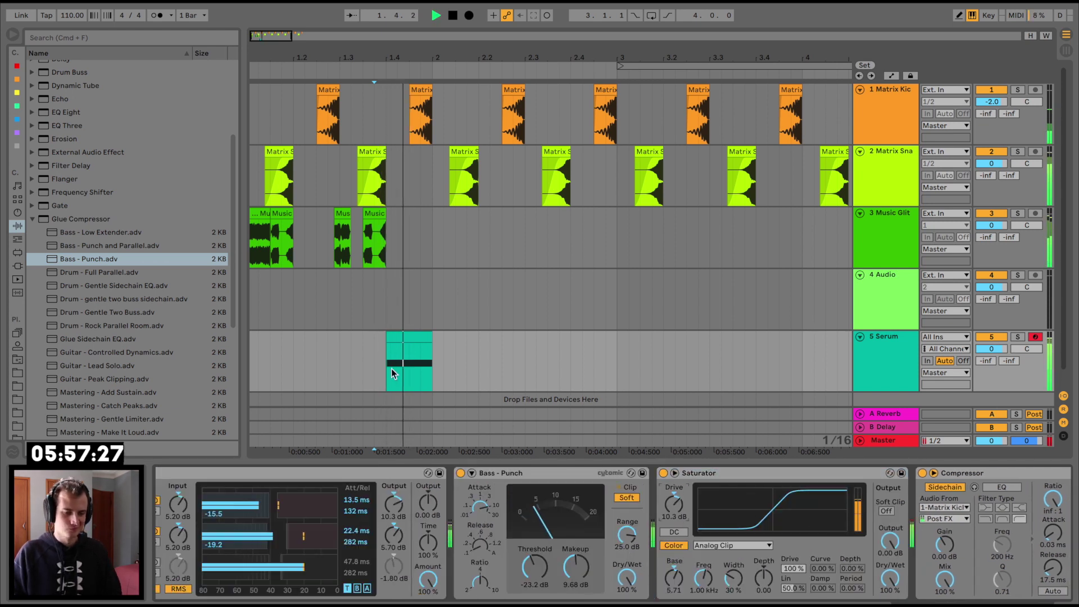
pyautogui.click(396, 331)
pyautogui.press('space')
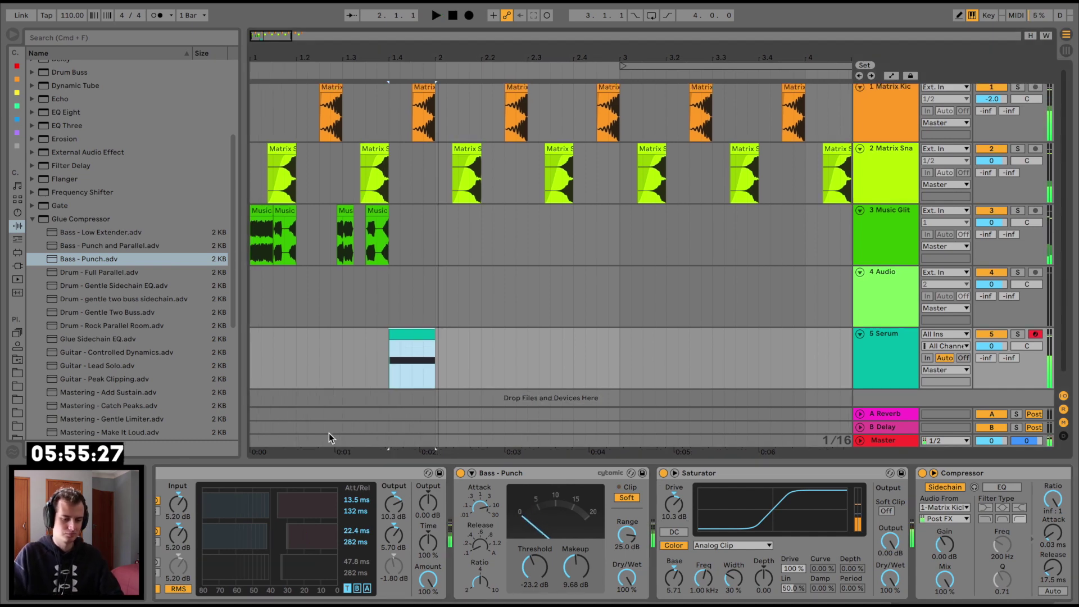
# - Enable Serum's noise oscillator with AC hum1, audition it and close the plugin window
pyautogui.hscroll(-5, 326, 525)
pyautogui.click(192, 473)
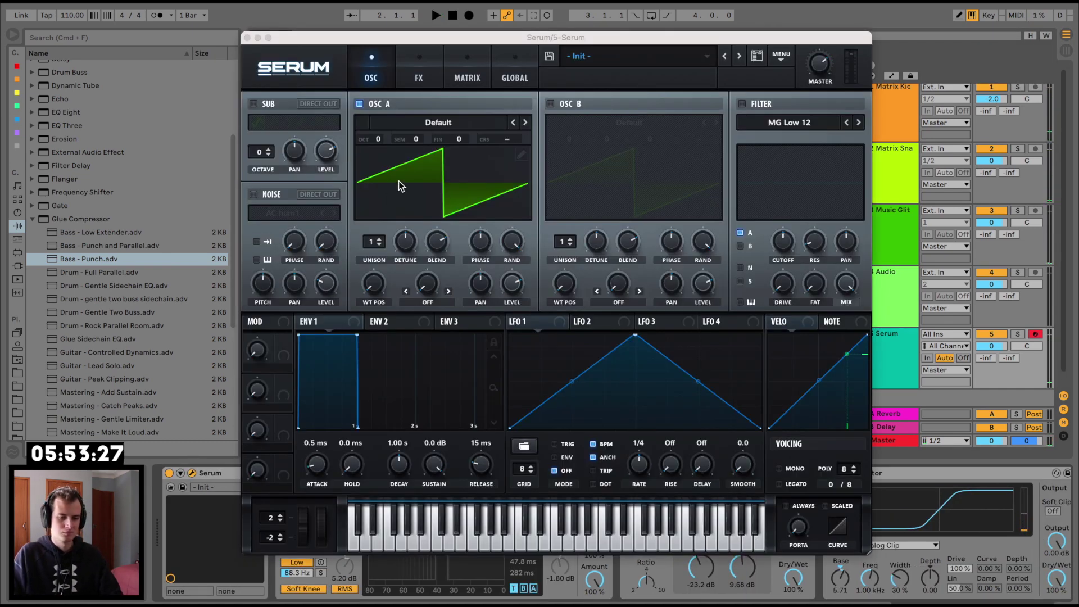
pyautogui.click(254, 194)
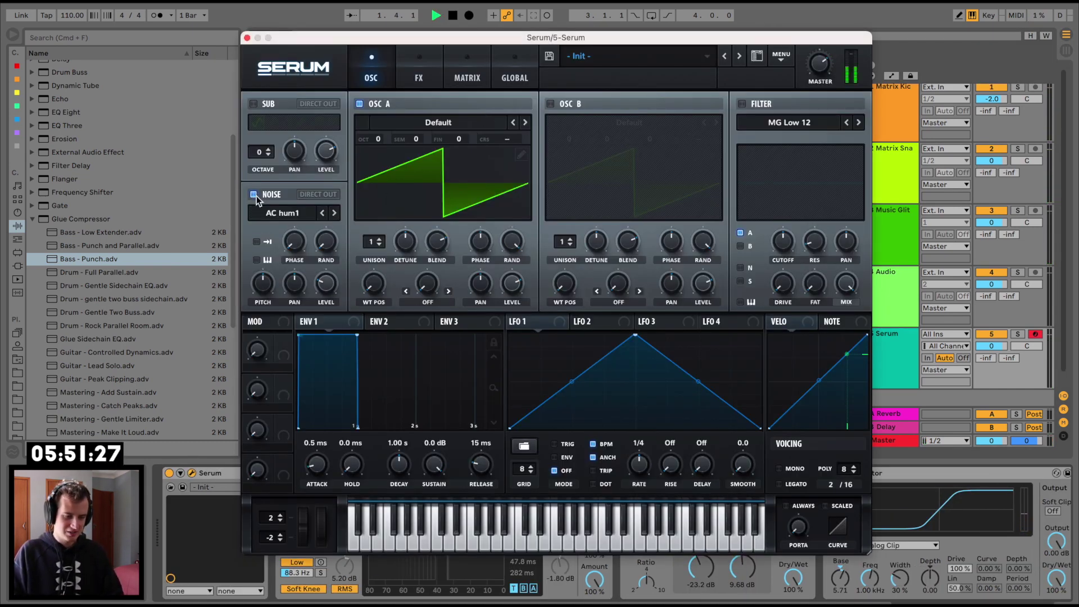
pyautogui.press('space')
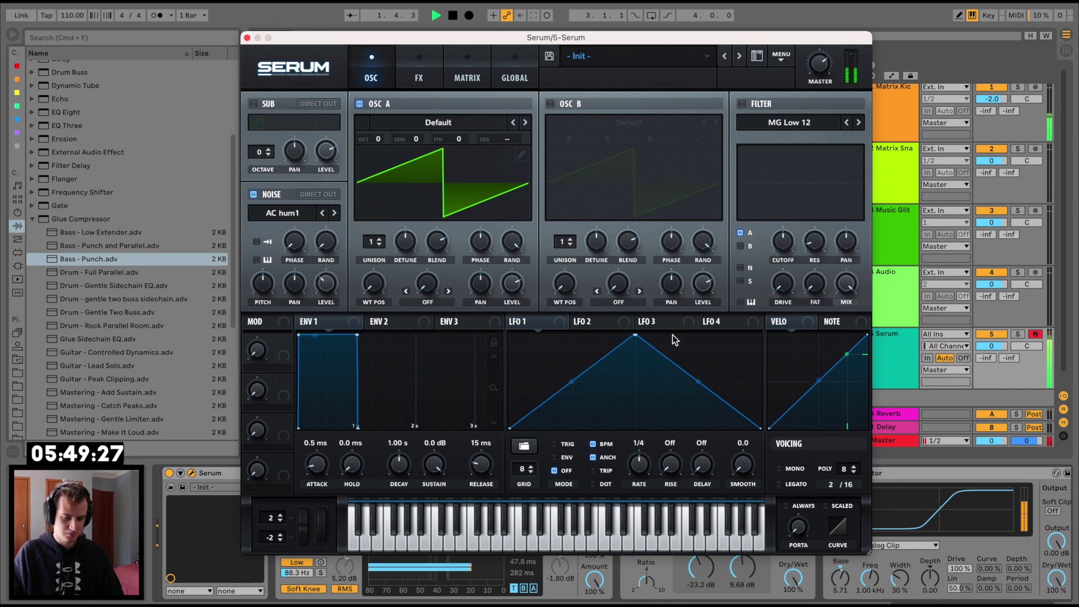
pyautogui.press('space')
pyautogui.click(247, 37)
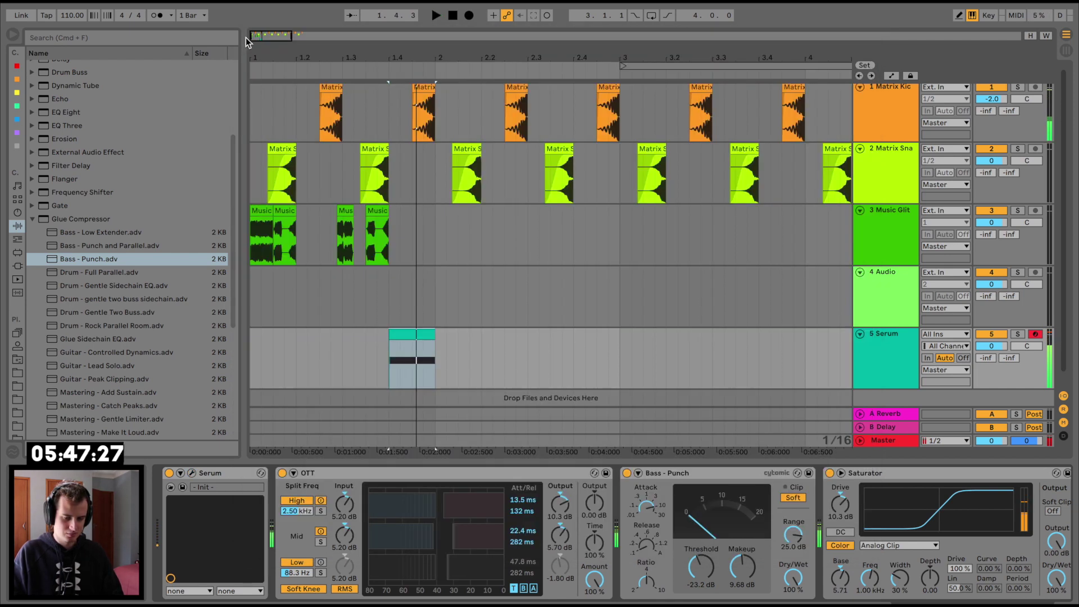
# - Automate the Serum track's Speaker On to switch off at bar 2 where the clip ends, and play it back
pyautogui.click(408, 334)
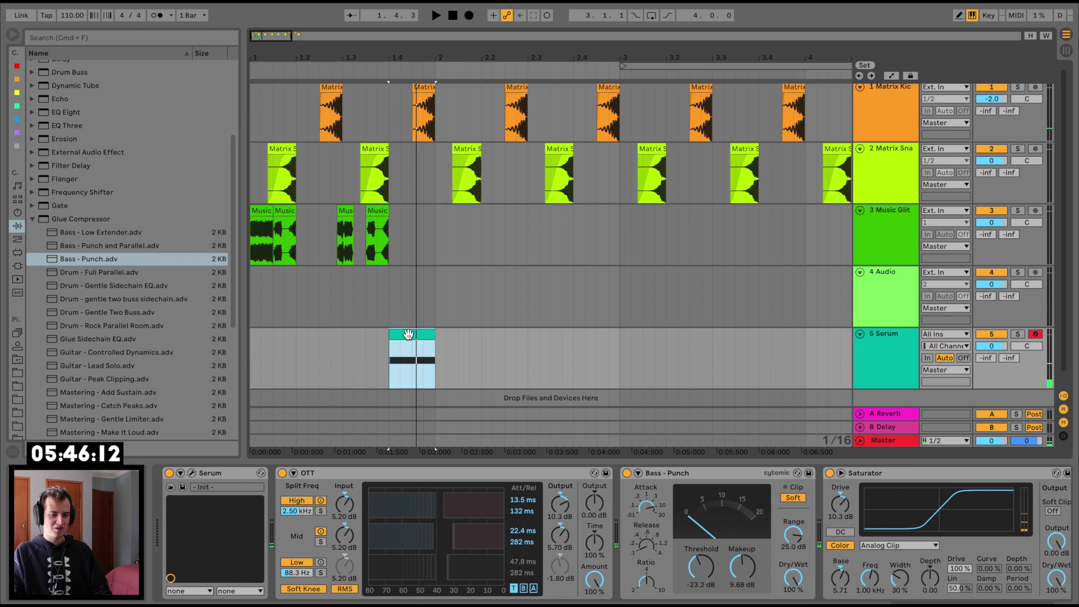
pyautogui.click(442, 343)
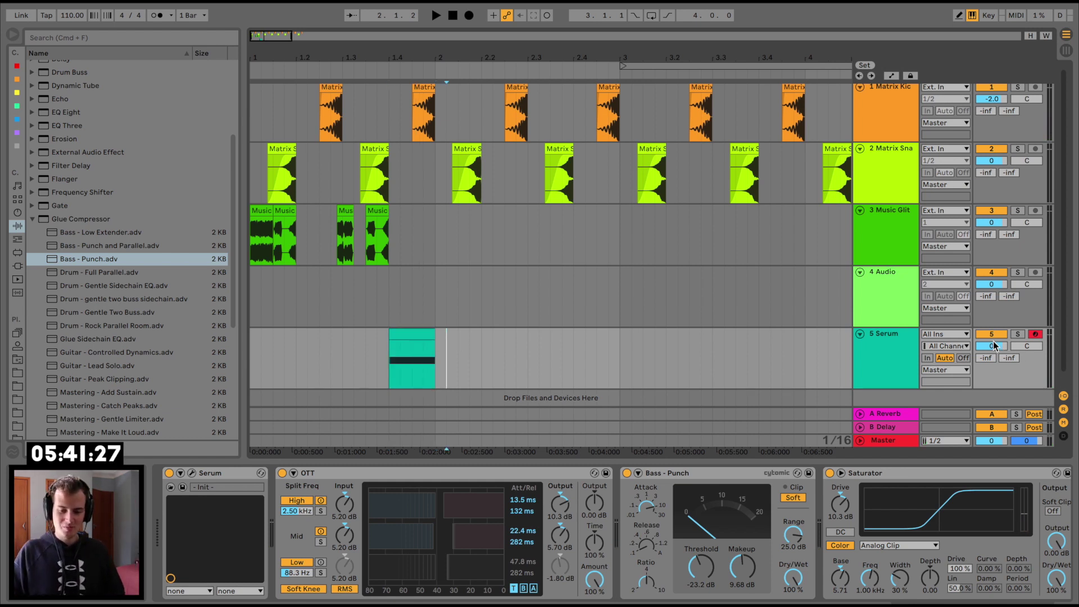
pyautogui.rightClick(993, 345)
pyautogui.click(967, 346)
pyautogui.click(436, 352)
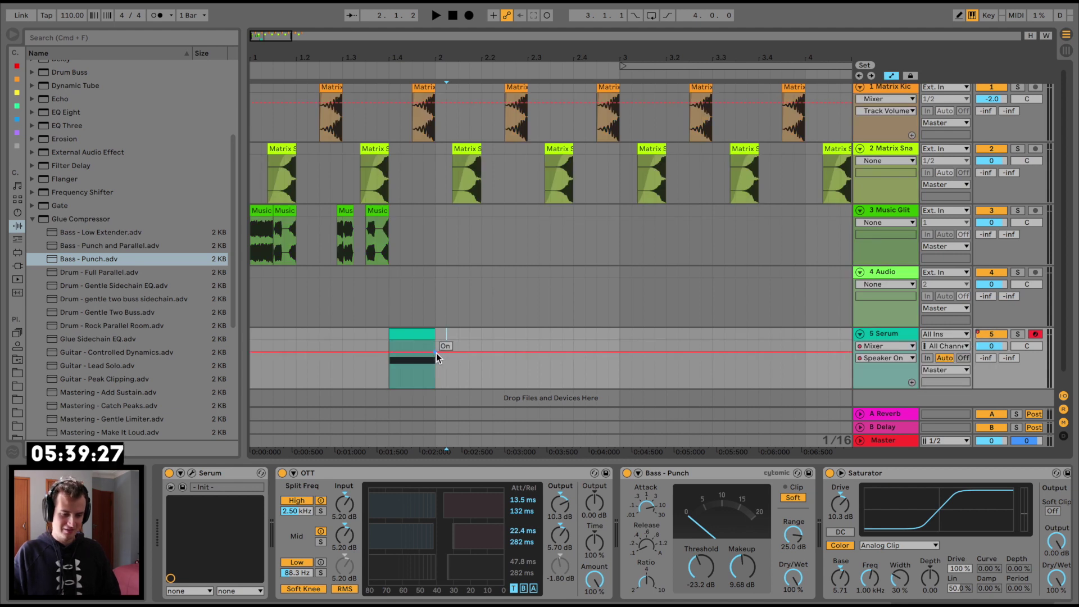
pyautogui.moveTo(459, 352); pyautogui.dragTo(435, 375)
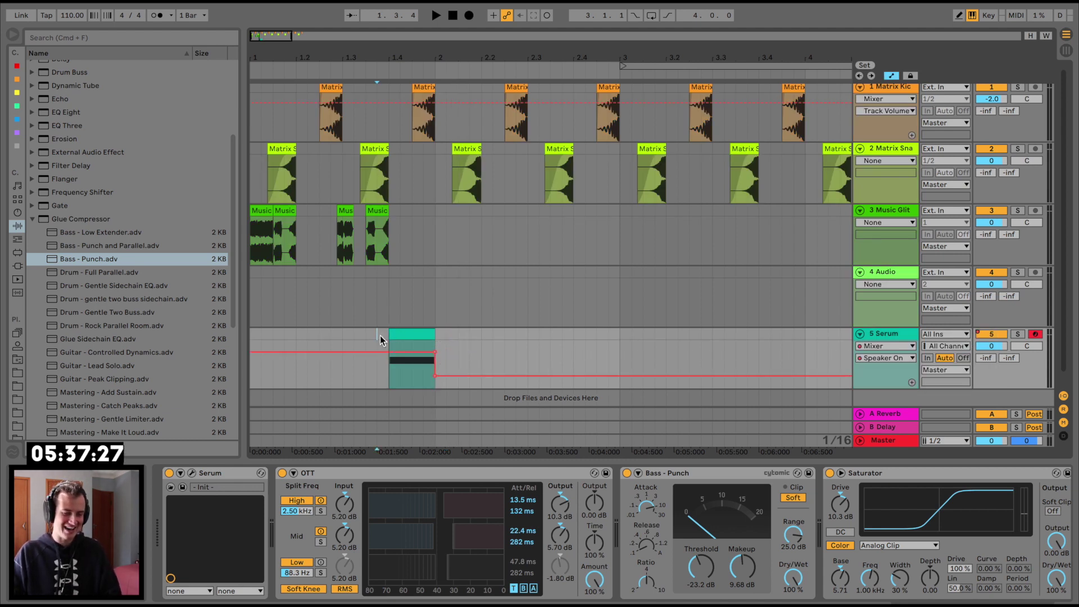
pyautogui.press('space')
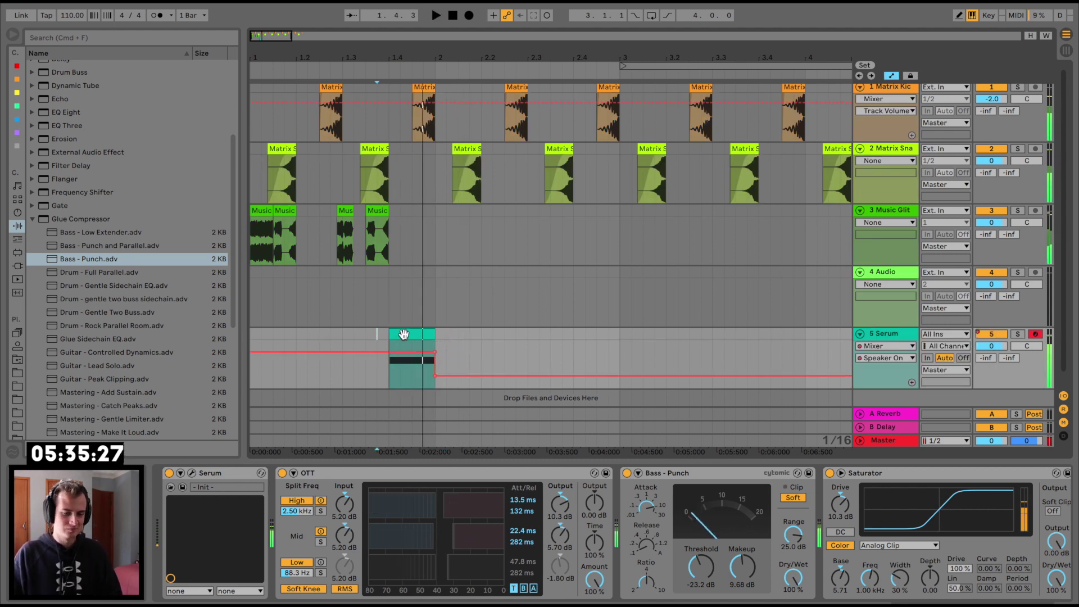
pyautogui.click(255, 305)
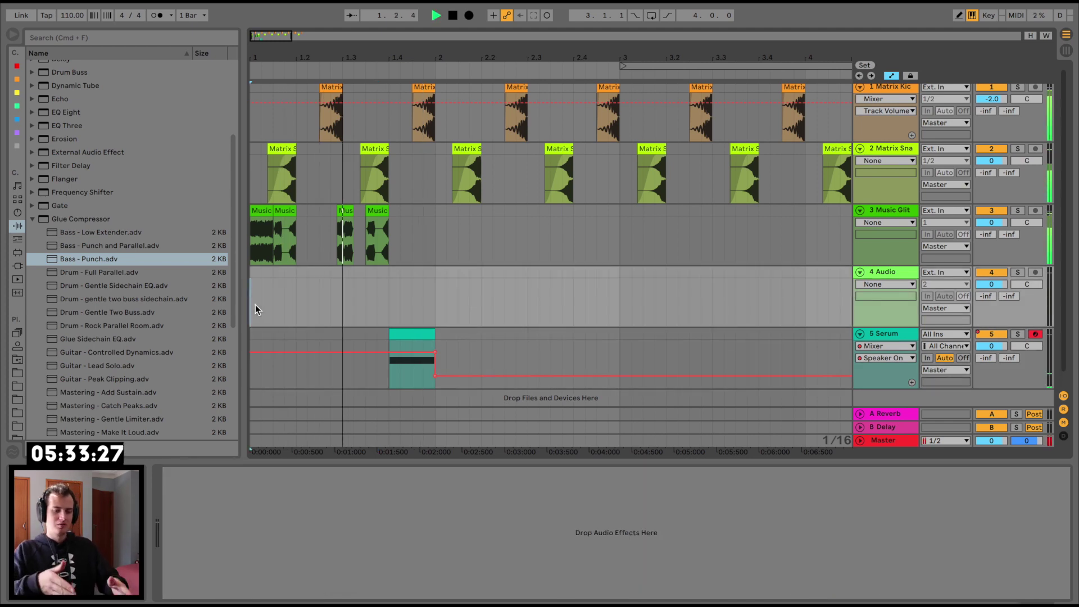
pyautogui.press('space')
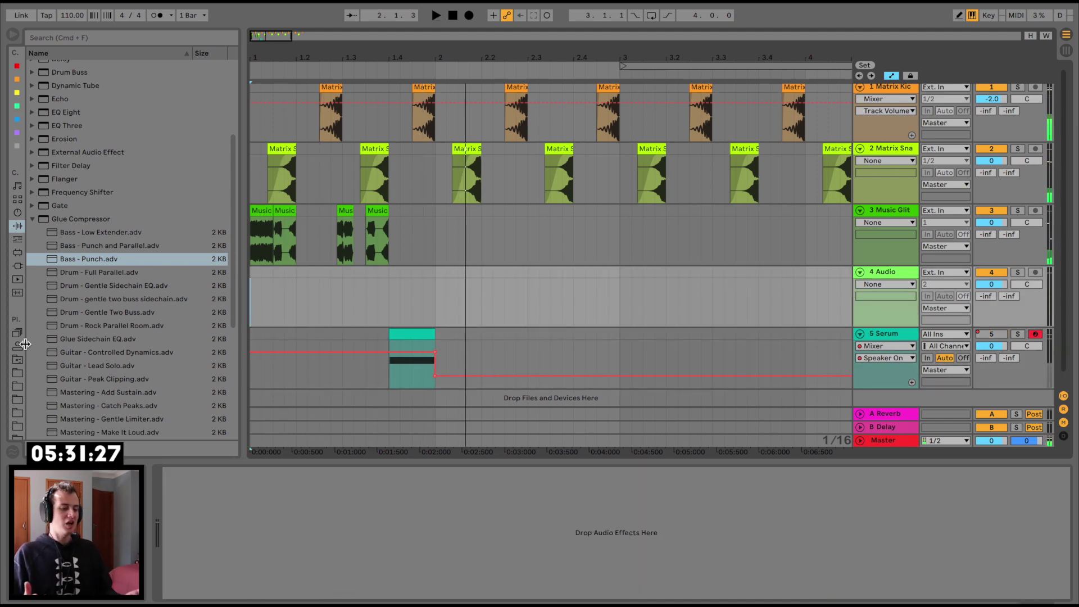
# - Add Reece Bass One Shot - 09 F.wav from Matrix [Full Pack] Bass One Shots to the empty audio track at 1.2.3 and play it
pyautogui.click(17, 373)
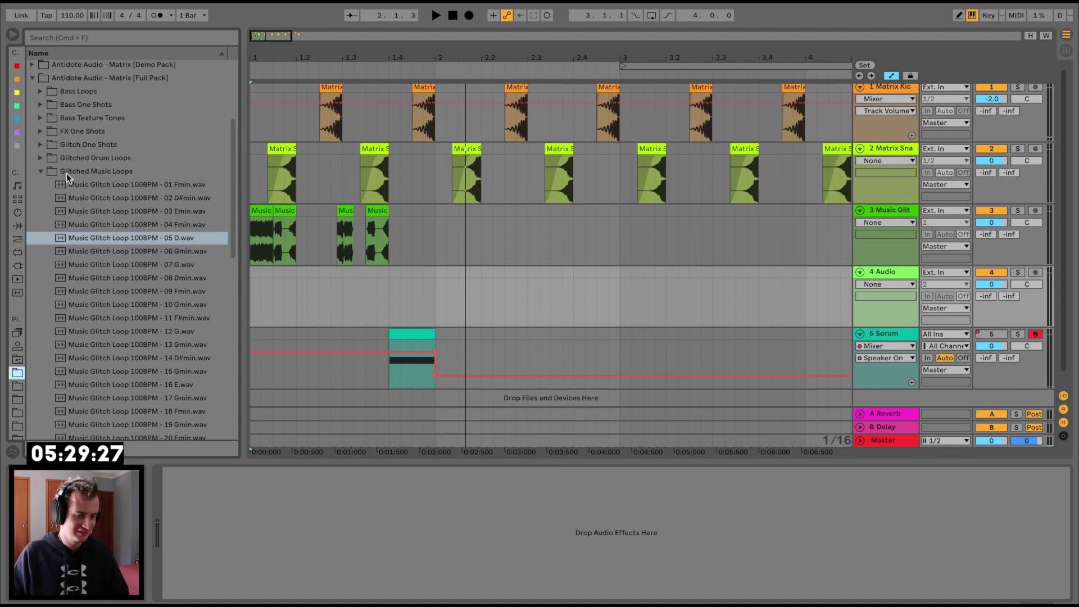
pyautogui.click(42, 170)
pyautogui.scroll(2, 43, 170)
pyautogui.click(43, 133)
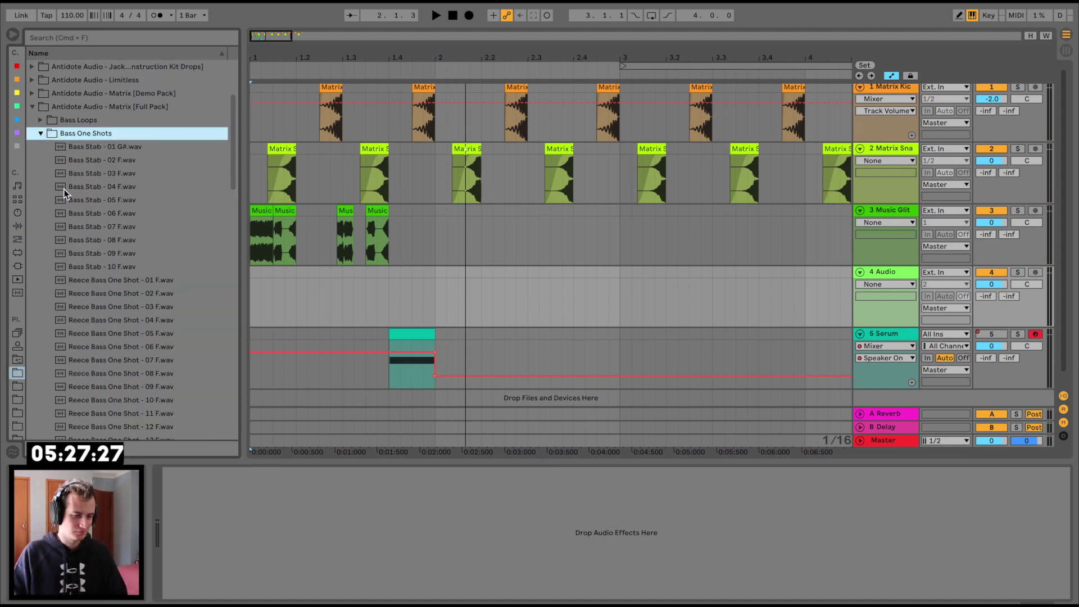
pyautogui.click(65, 187)
pyautogui.scroll(-8, 113, 287)
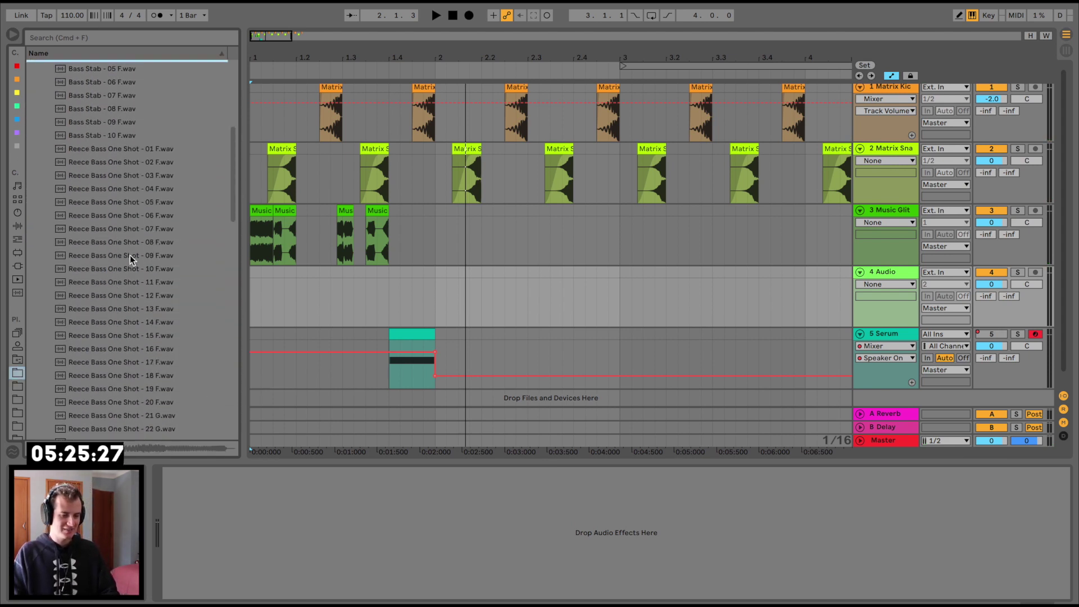
pyautogui.scroll(-10, 148, 322)
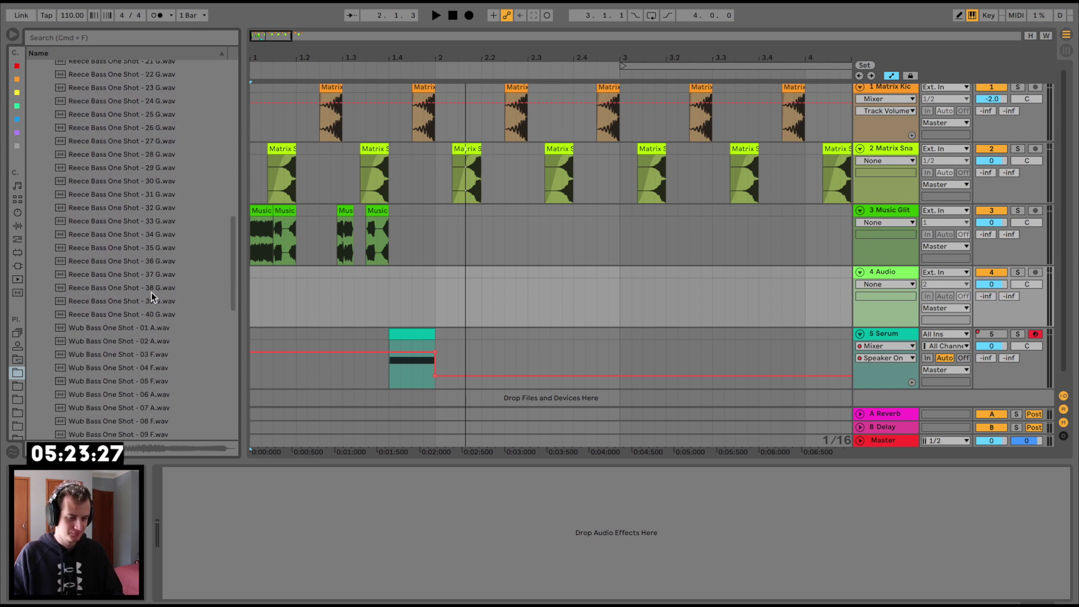
pyautogui.scroll(-5, 152, 281)
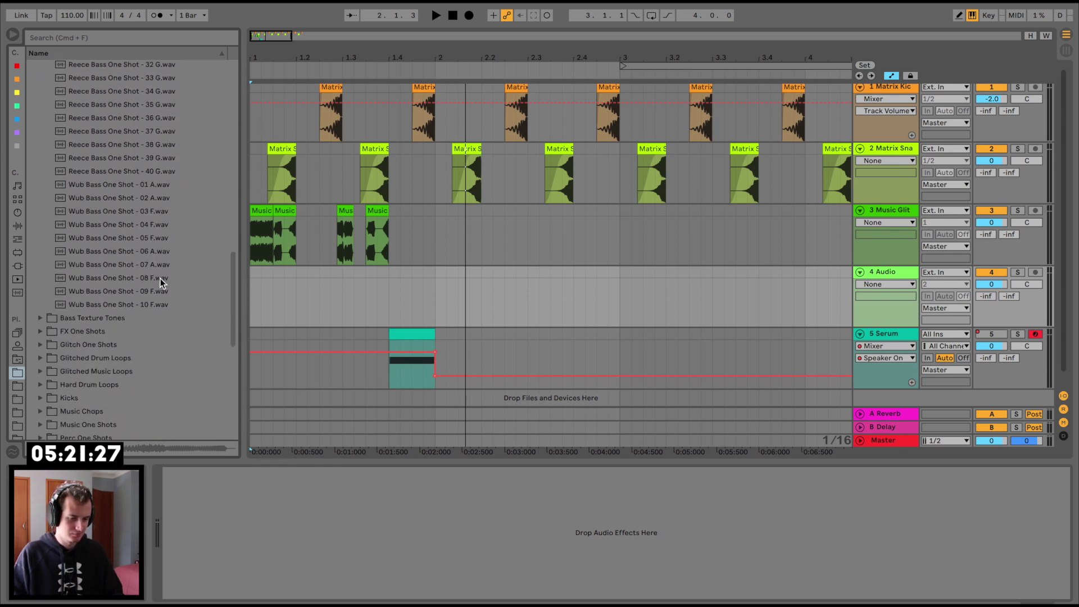
pyautogui.scroll(15, 157, 257)
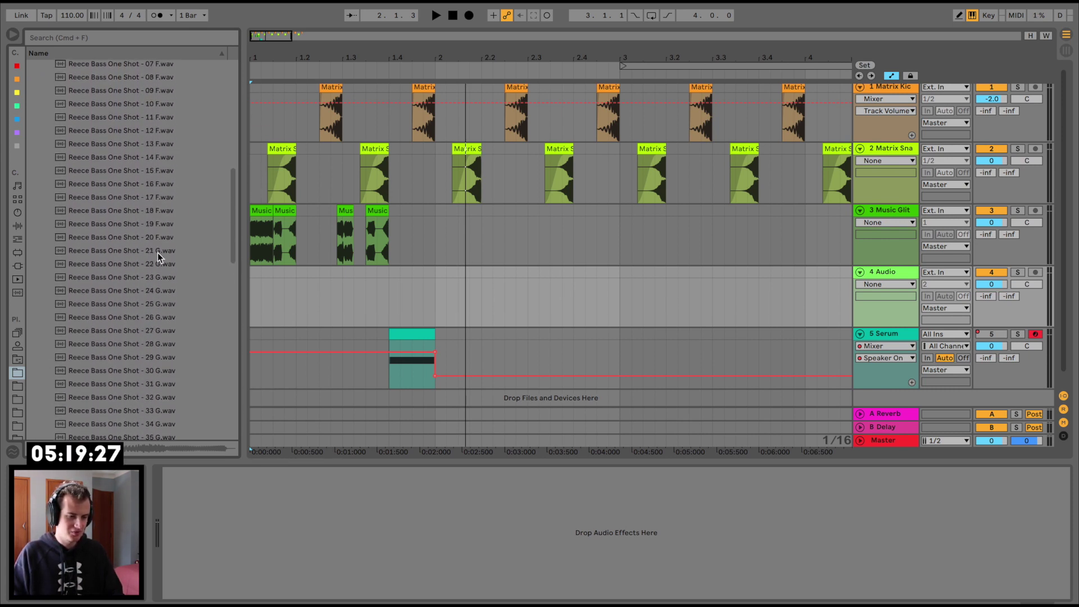
pyautogui.moveTo(158, 188); pyautogui.dragTo(317, 271)
pyautogui.press('space')
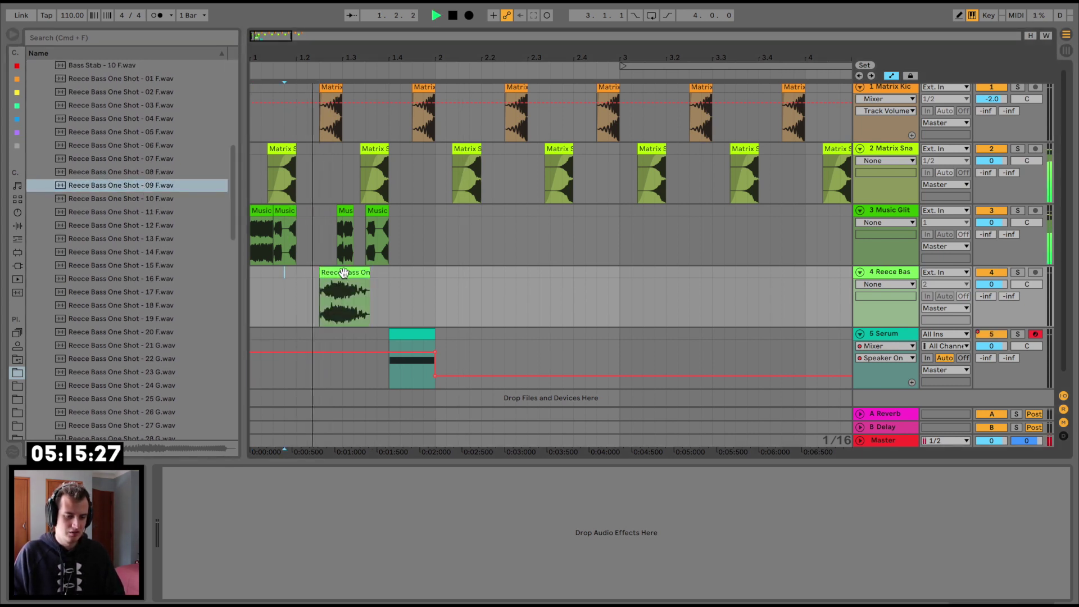
pyautogui.press('space')
# - Transpose the Reece bass clip to -3 st and place it at beat 1.3 with its end trimmed to 1.3.3
pyautogui.doubleClick(350, 272)
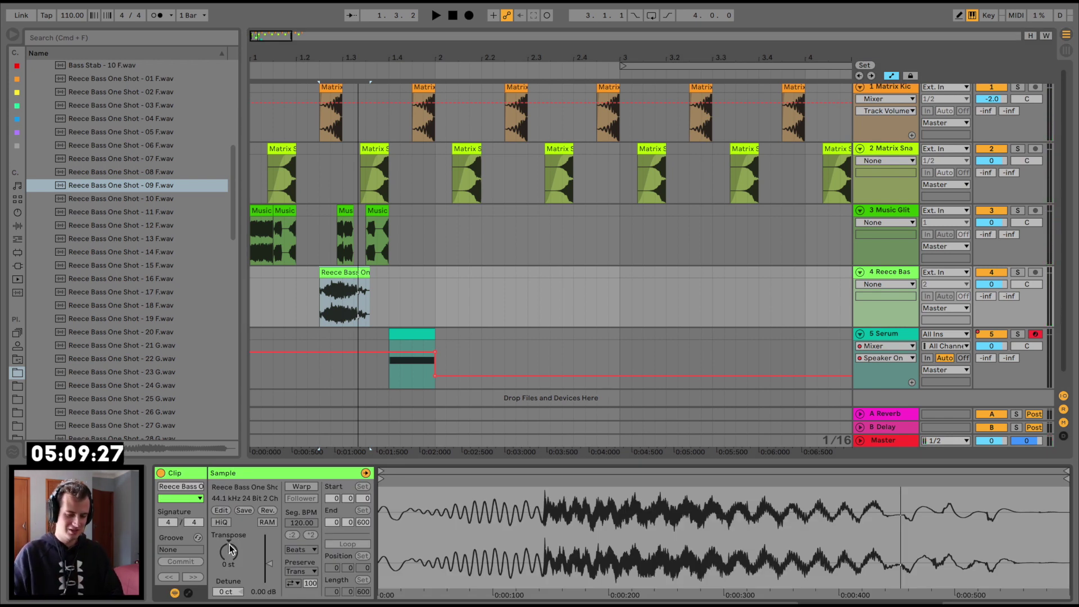
pyautogui.moveTo(229, 552); pyautogui.dragTo(229, 557)
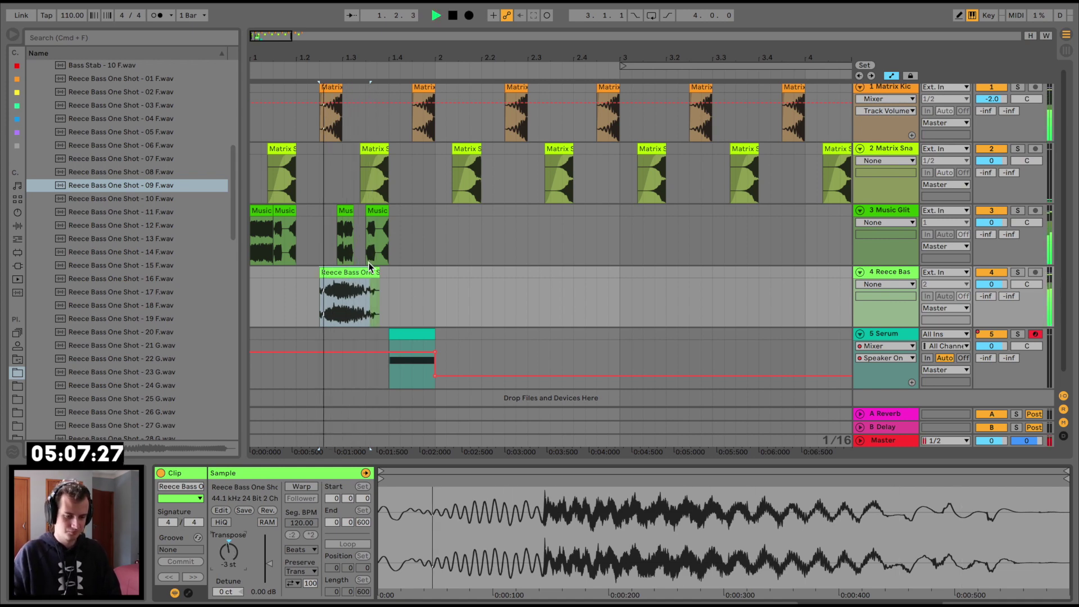
pyautogui.moveTo(375, 272); pyautogui.dragTo(361, 271)
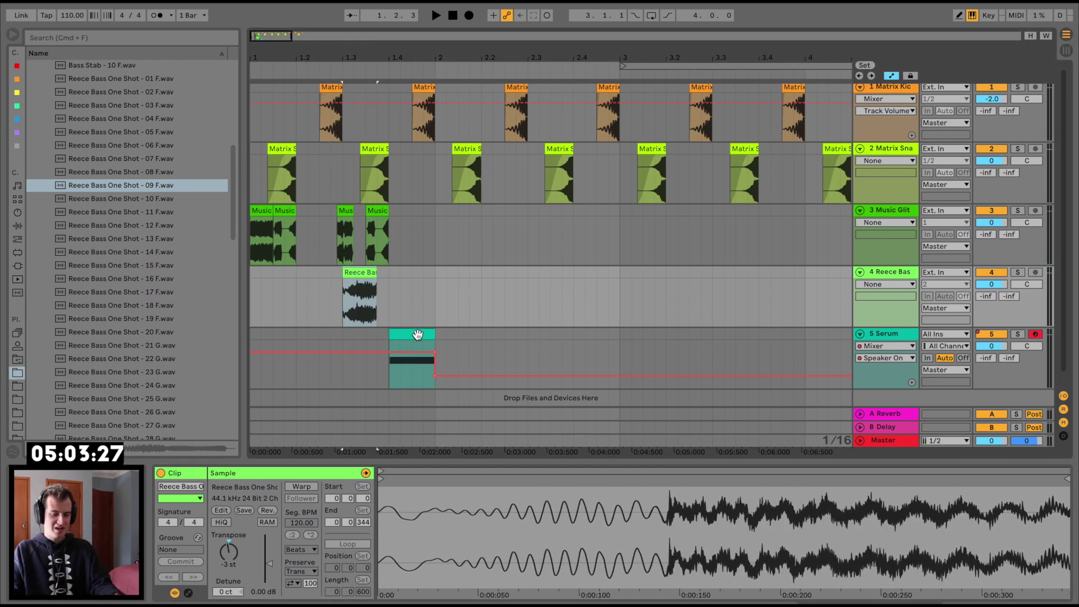
pyautogui.moveTo(368, 274); pyautogui.dragTo(369, 274)
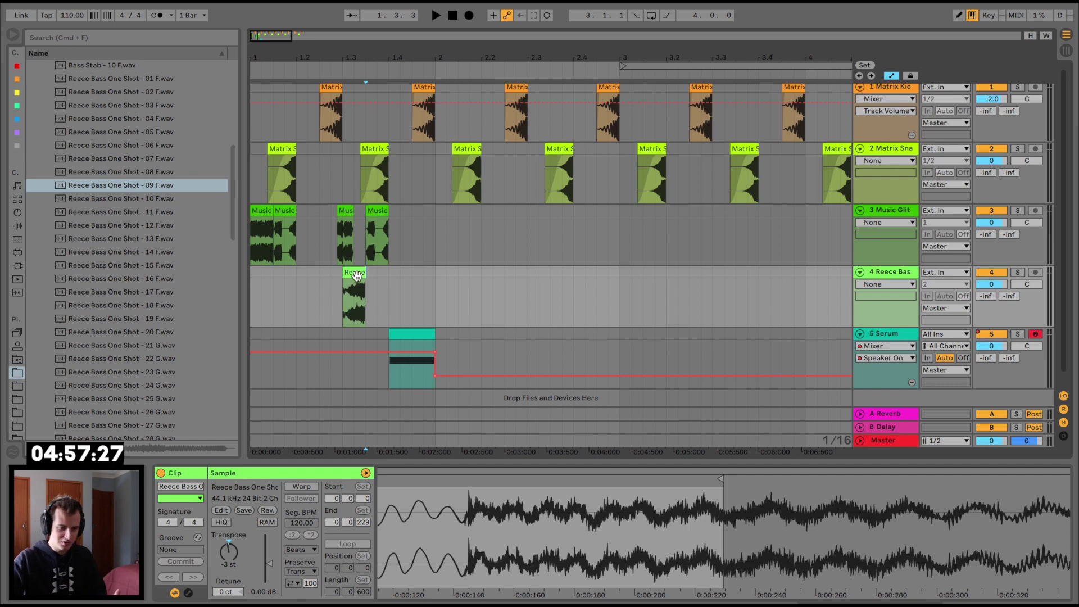
# - Restore the Reece bass clip to its full length, reverse its sample and play it back
pyautogui.moveTo(364, 274); pyautogui.dragTo(467, 286)
pyautogui.press('space')
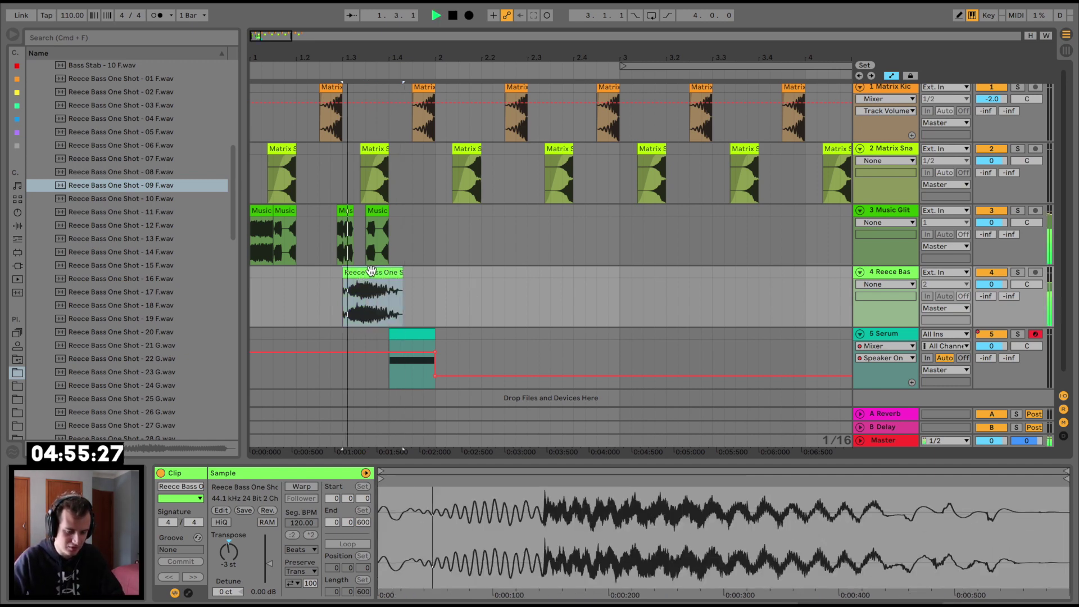
pyautogui.press('space')
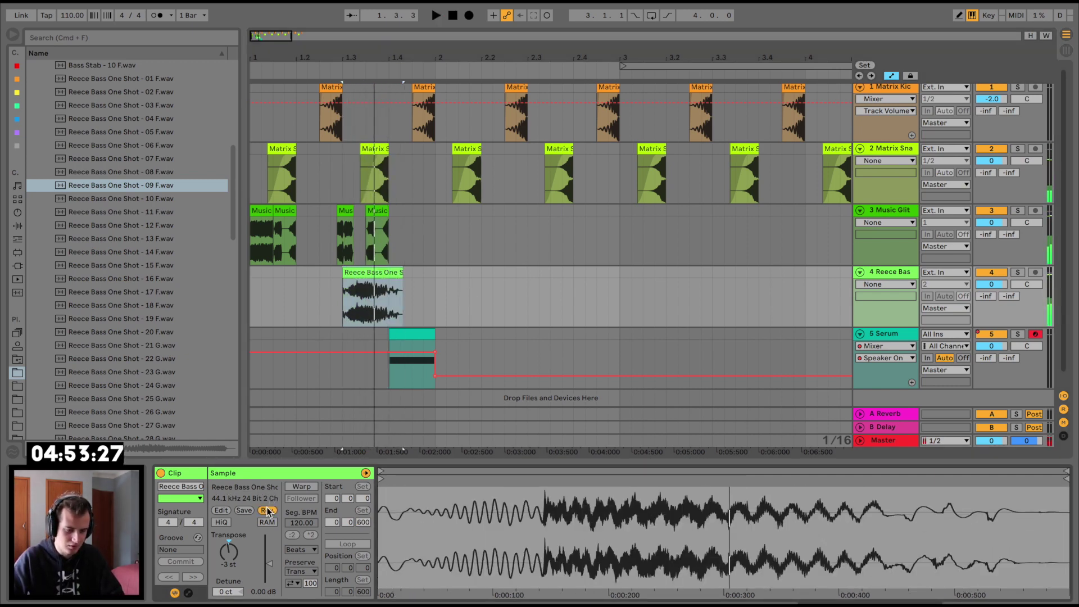
pyautogui.click(267, 511)
pyautogui.press('space')
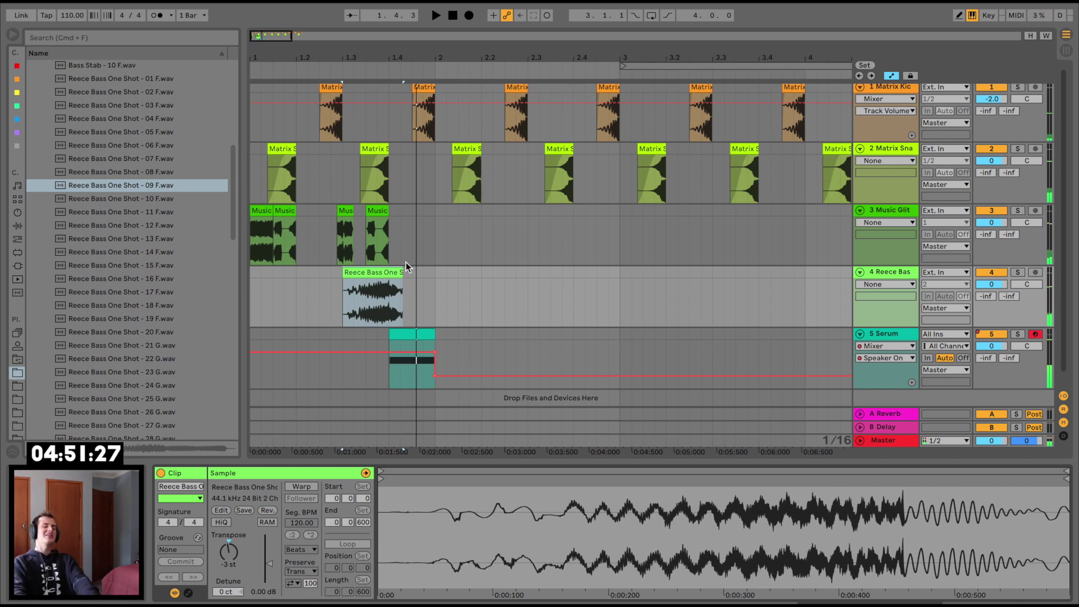
# - Trim the opening of the reversed Reece bass clip to a 344 ms sample start, place it at beat 1.3 and audition it
pyautogui.moveTo(395, 272); pyautogui.dragTo(340, 275)
pyautogui.press('space')
pyautogui.press('space')
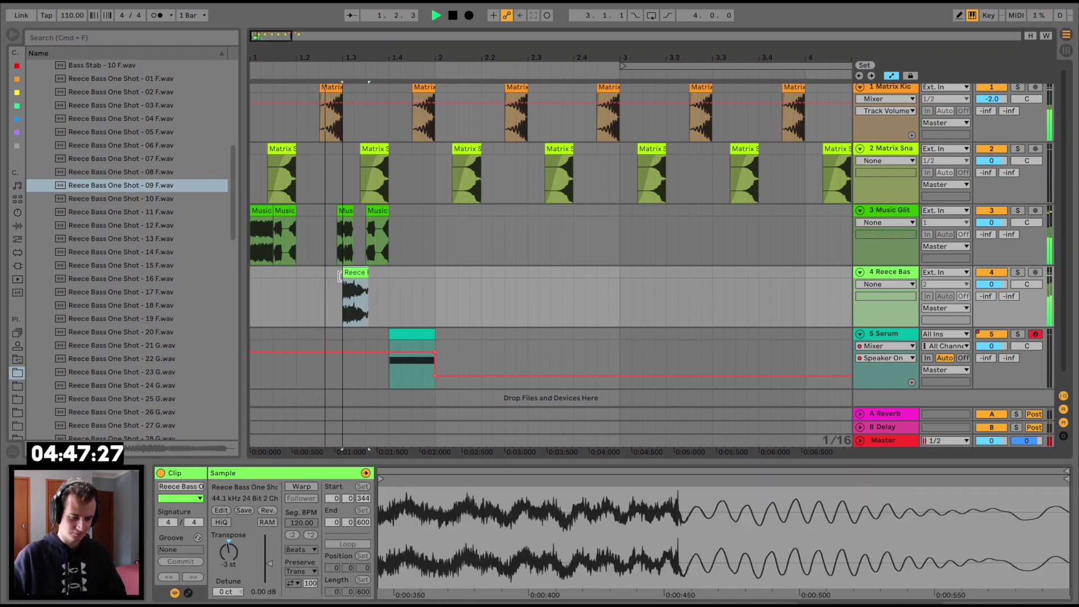
pyautogui.press('space')
pyautogui.press('space')
pyautogui.press('space')
pyautogui.press('space')
pyautogui.click(347, 286)
pyautogui.press('space')
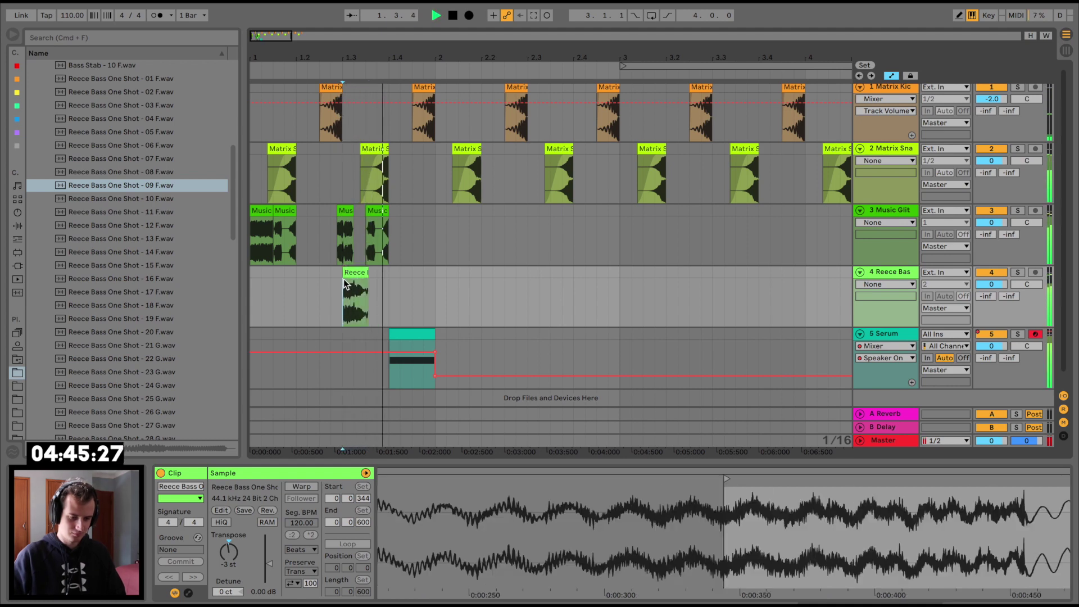
pyautogui.press('space')
# - Hide the automation lanes, copy the Serum clip to beat 1.2 and shorten the copy to a brief stab, checking it in playback
pyautogui.press('a')
pyautogui.click(349, 285)
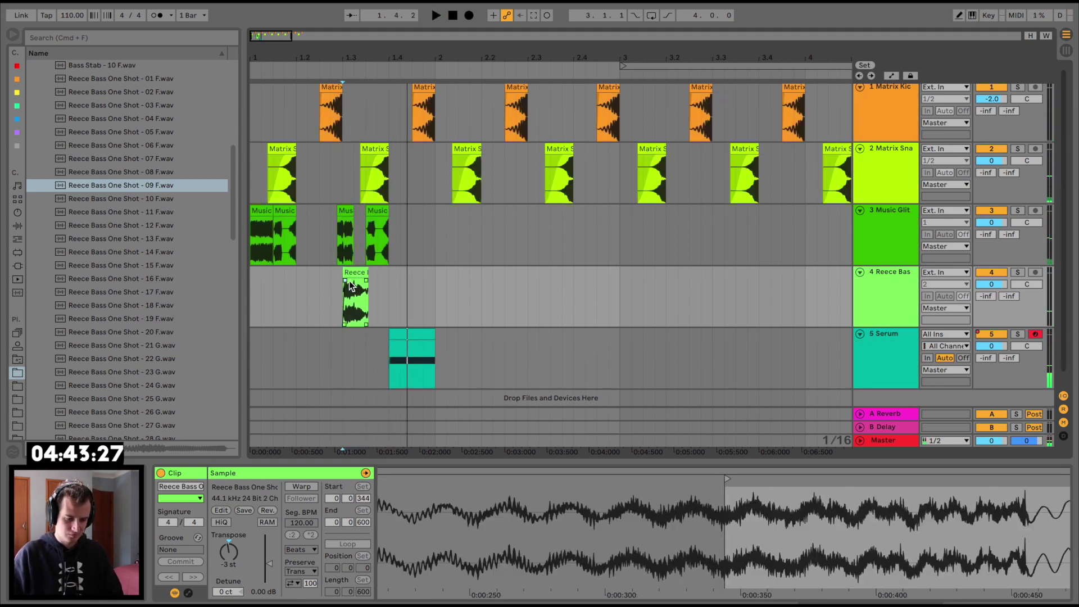
pyautogui.click(425, 335)
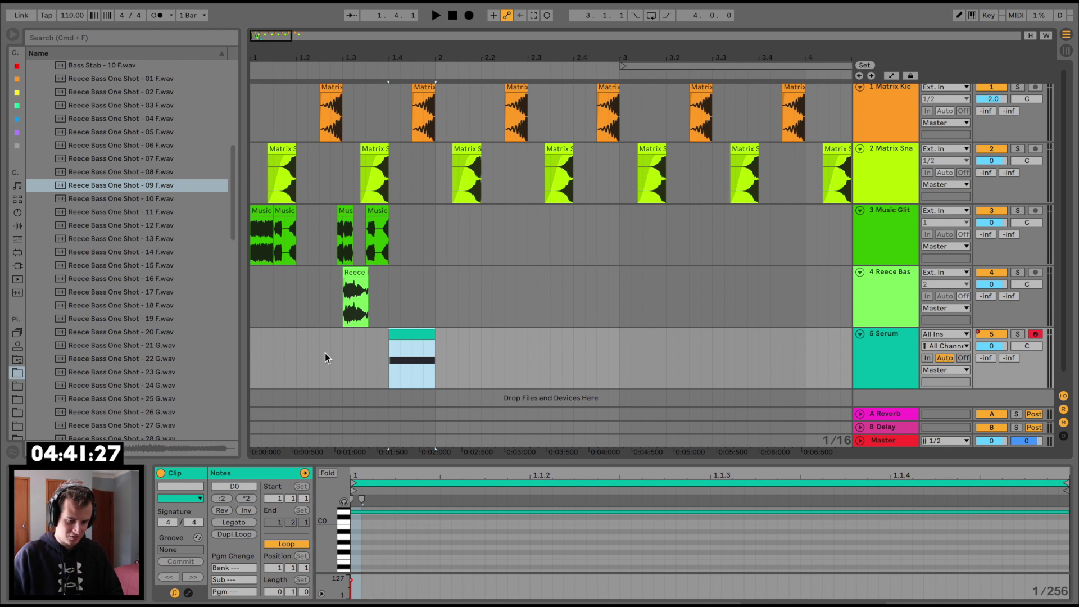
pyautogui.click(300, 348)
pyautogui.press('super+v')
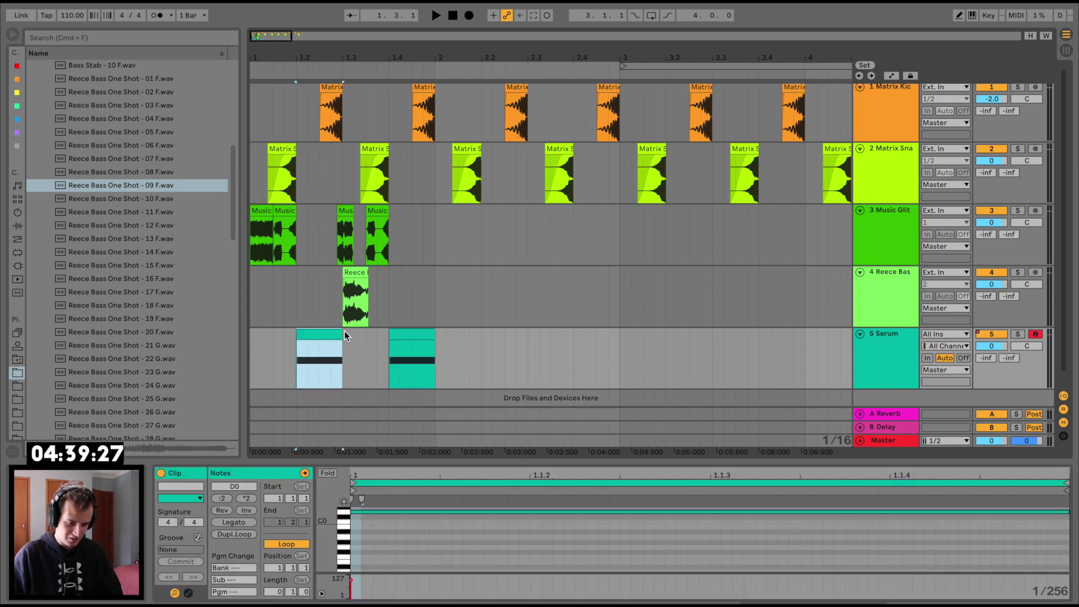
pyautogui.moveTo(343, 332); pyautogui.dragTo(308, 341)
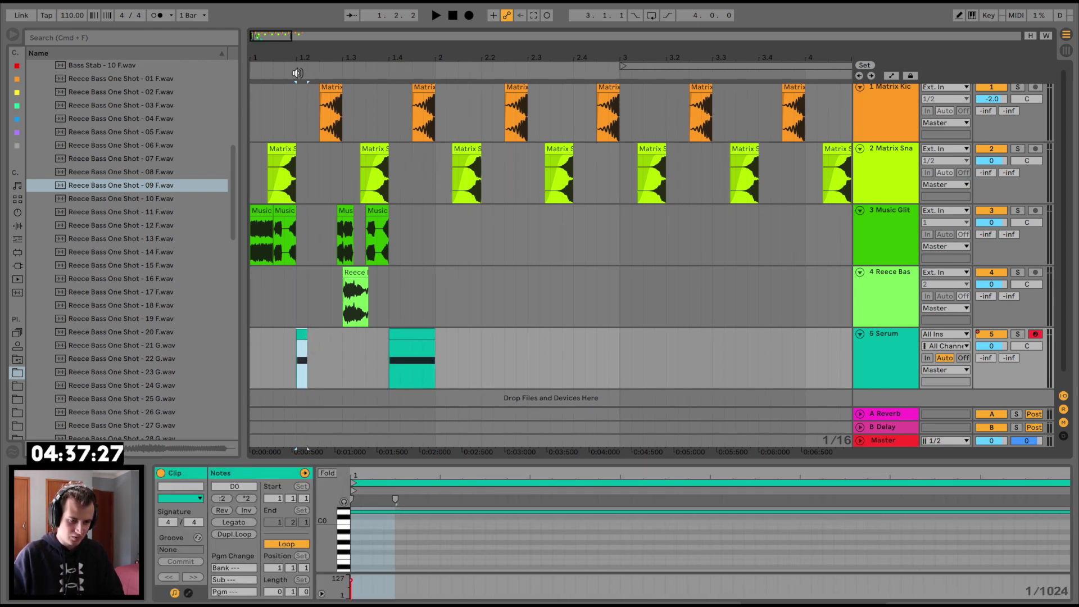
pyautogui.moveTo(297, 73); pyautogui.dragTo(335, 329)
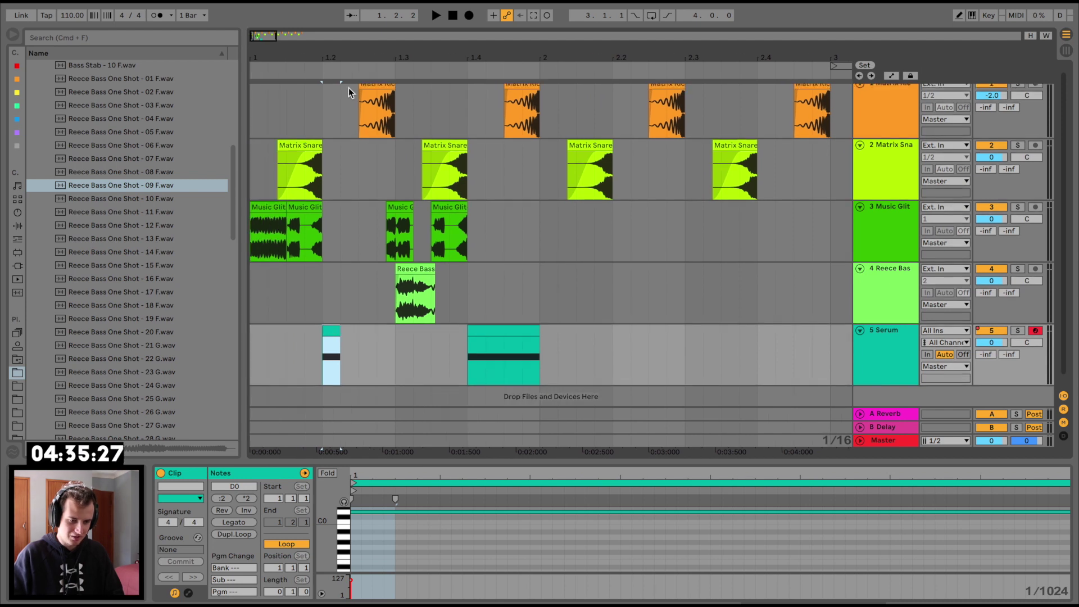
pyautogui.moveTo(329, 62)
pyautogui.mouseDown()
pyautogui.moveTo(330, 344)
pyautogui.moveTo(339, 333)
pyautogui.mouseUp()
pyautogui.click(315, 336)
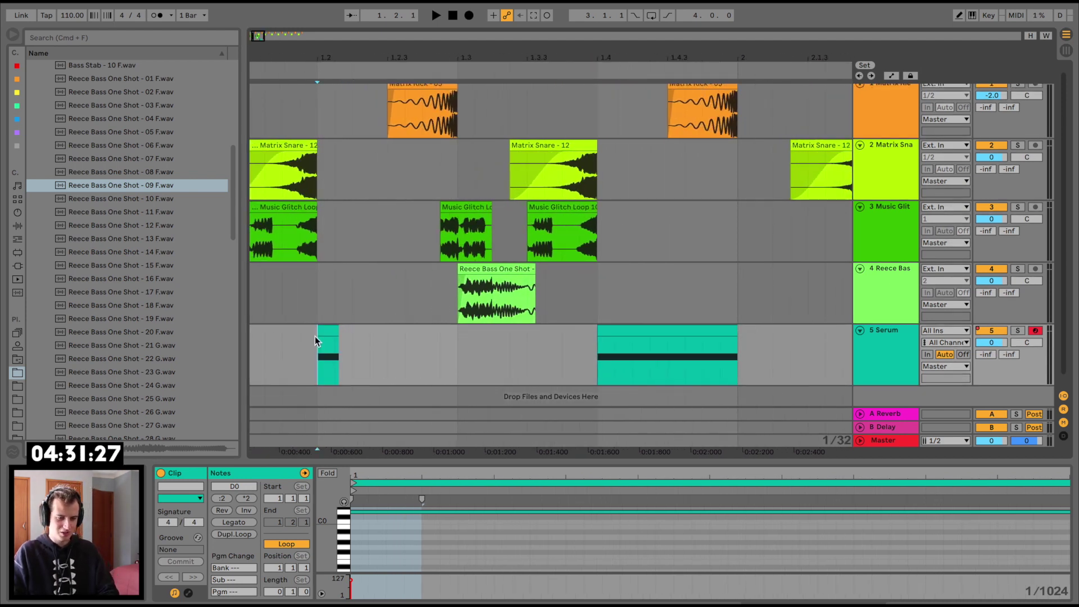
pyautogui.press('space')
pyautogui.press('space')
# - Duplicate the short Serum stab to 1.2.3 and play the section from just before beat 1.2
pyautogui.click(328, 330)
pyautogui.press('space')
pyautogui.press('space')
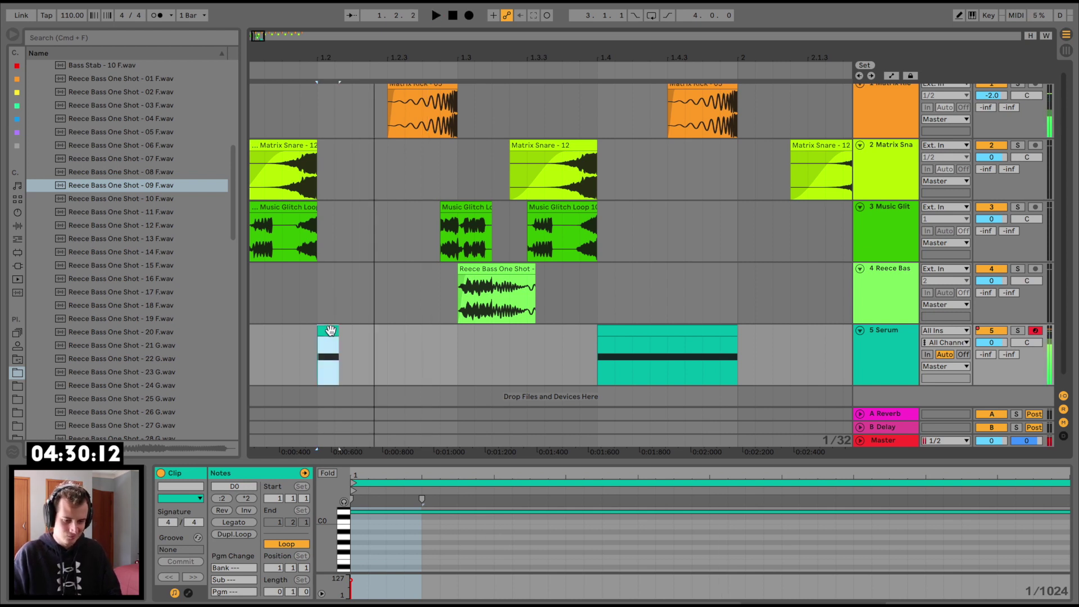
pyautogui.click(384, 340)
pyautogui.press('super+v')
pyautogui.click(291, 339)
pyautogui.press('space')
pyautogui.press('space')
pyautogui.press('space')
pyautogui.press('space')
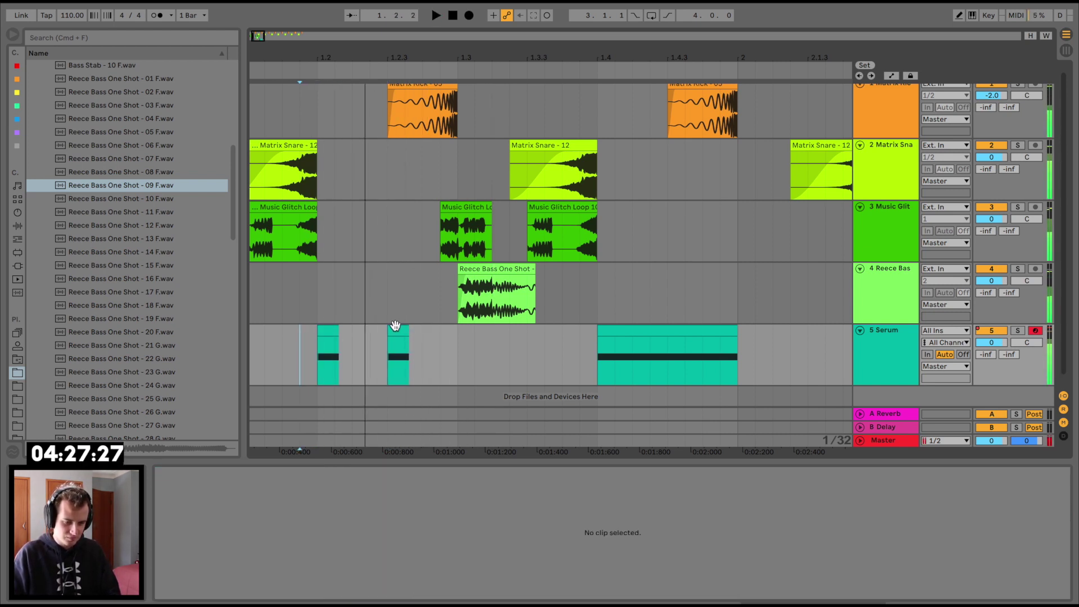
# - Shift the second Serum stab earlier so it ends at the kick on 1.2.3, shorten it to 1/32, and play through bar 1
pyautogui.moveTo(395, 326); pyautogui.dragTo(387, 327)
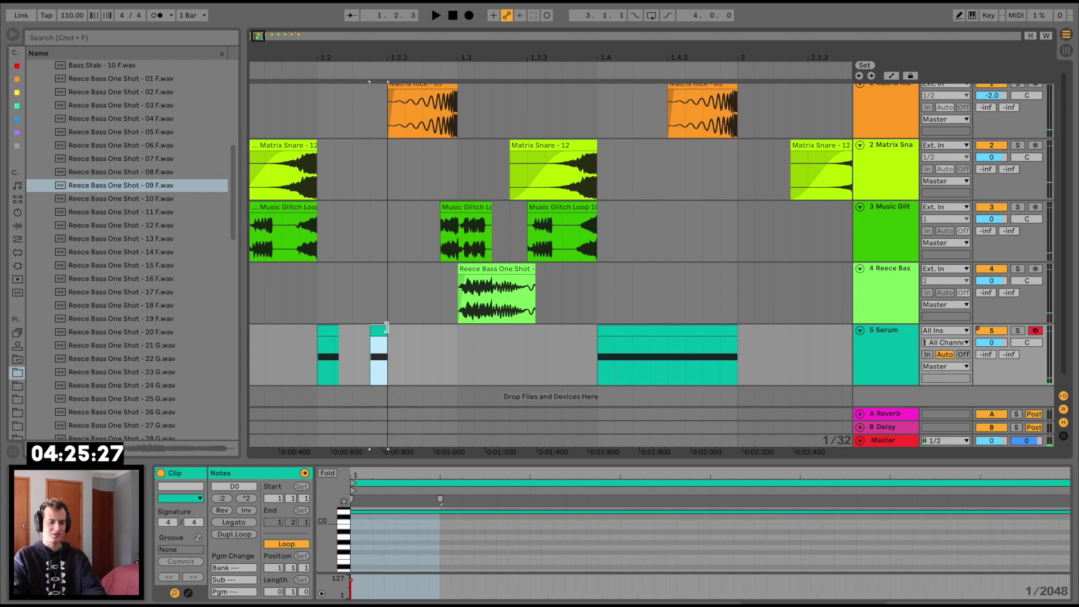
pyautogui.click(299, 346)
pyautogui.press('space')
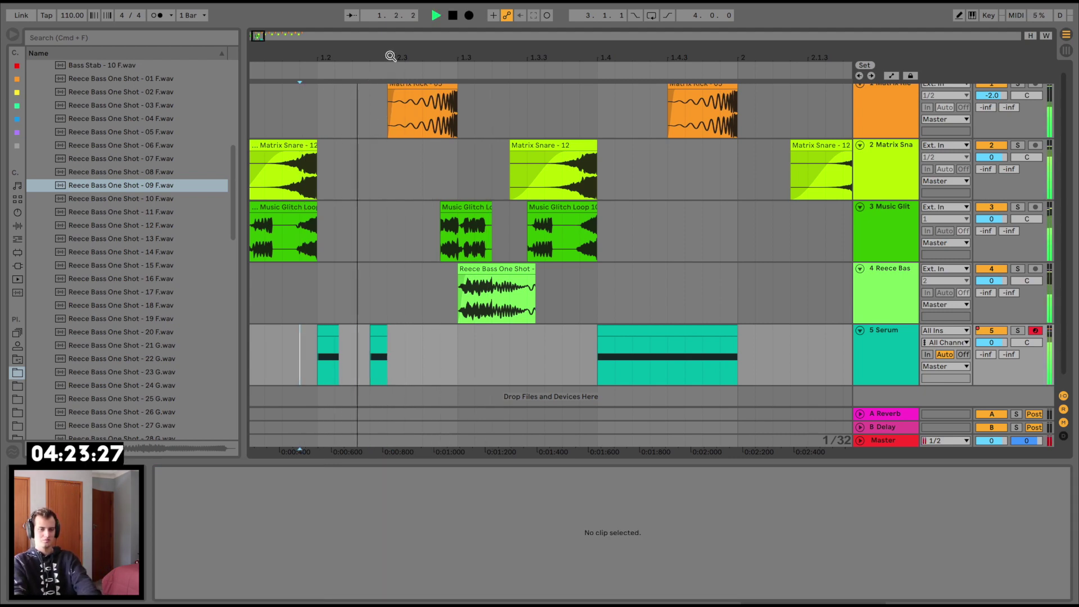
pyautogui.press('-')
pyautogui.moveTo(389, 50); pyautogui.dragTo(311, 50)
pyautogui.press('space')
pyautogui.scroll(1, 554, 296)
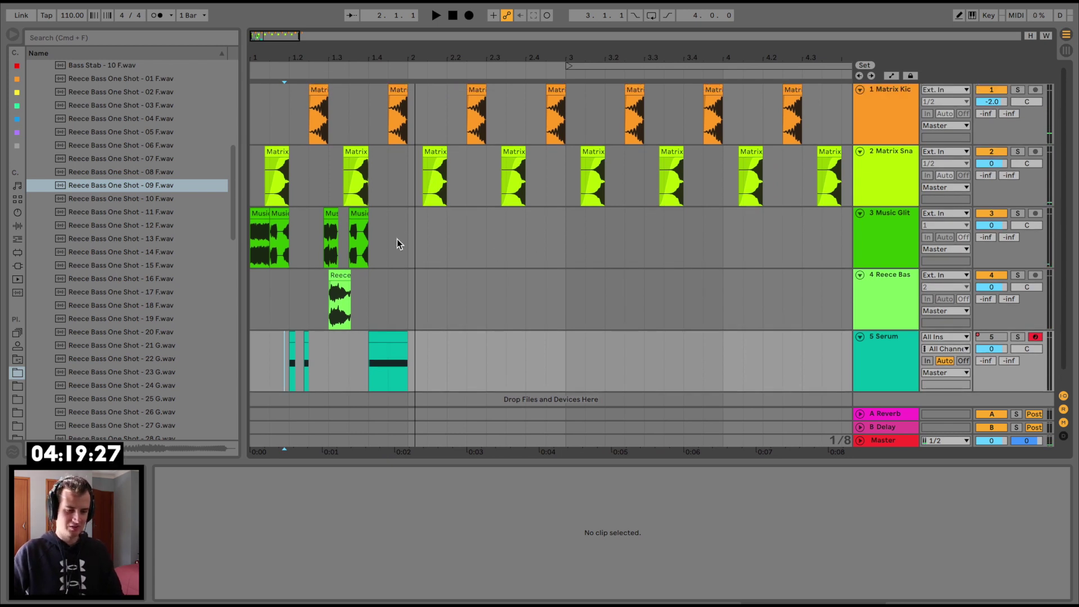
# - Copy the first Music Glitch slice to the start of bar 2 and trim its beginning, leaving a short slice ending at 2.1.3
pyautogui.moveTo(412, 235); pyautogui.dragTo(156, 235)
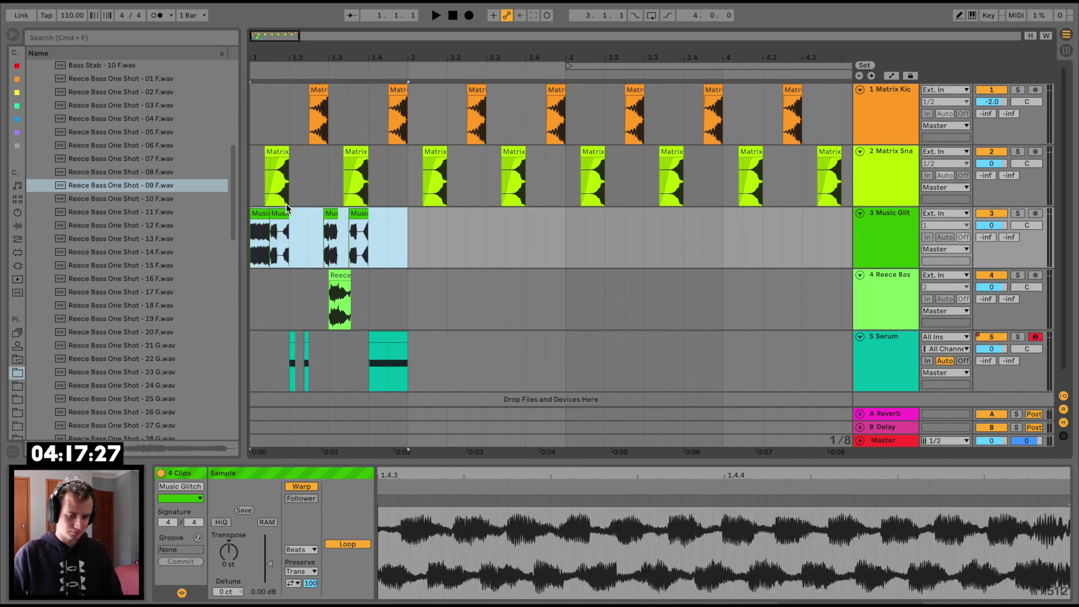
pyautogui.click(260, 212)
pyautogui.click(427, 231)
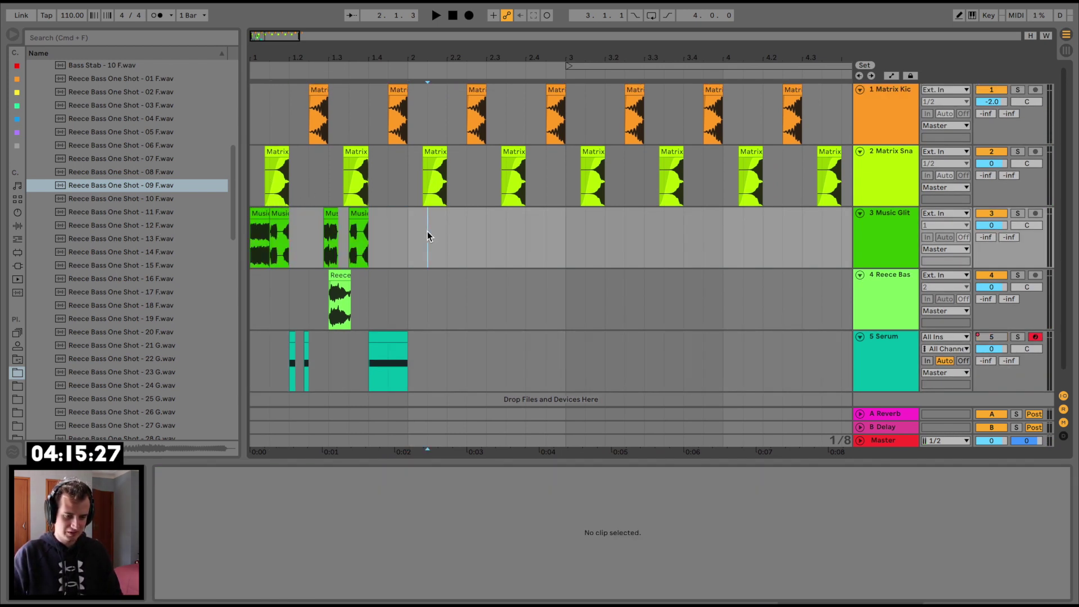
pyautogui.press('super+v')
pyautogui.moveTo(434, 213); pyautogui.dragTo(414, 213)
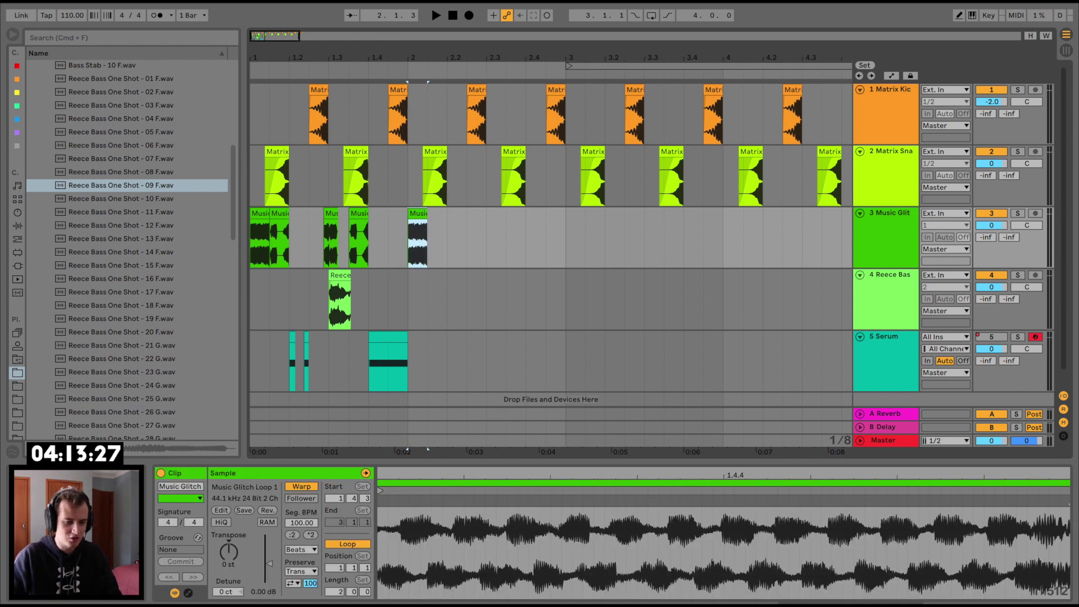
pyautogui.moveTo(420, 58); pyautogui.dragTo(428, 143)
pyautogui.moveTo(399, 213); pyautogui.dragTo(422, 213)
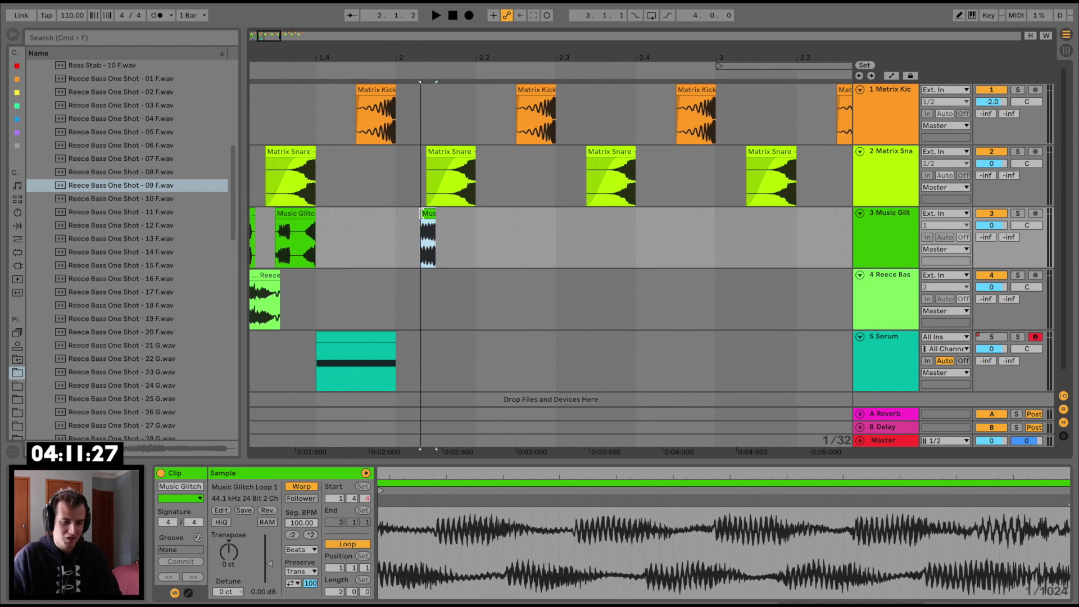
# - Try copying the Music Glitch slice at 1.3.3 to the kick at 2.2.3 and play the surrounding section
pyautogui.hscroll(-5, 393, 245)
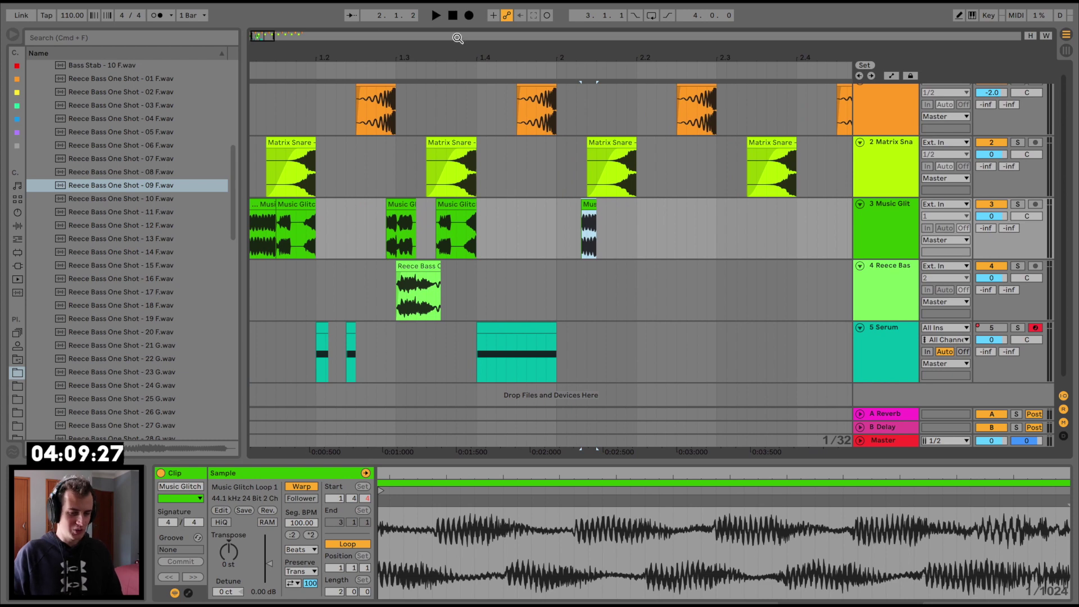
pyautogui.moveTo(449, 54); pyautogui.dragTo(449, 25)
pyautogui.scroll(-1, 352, 202)
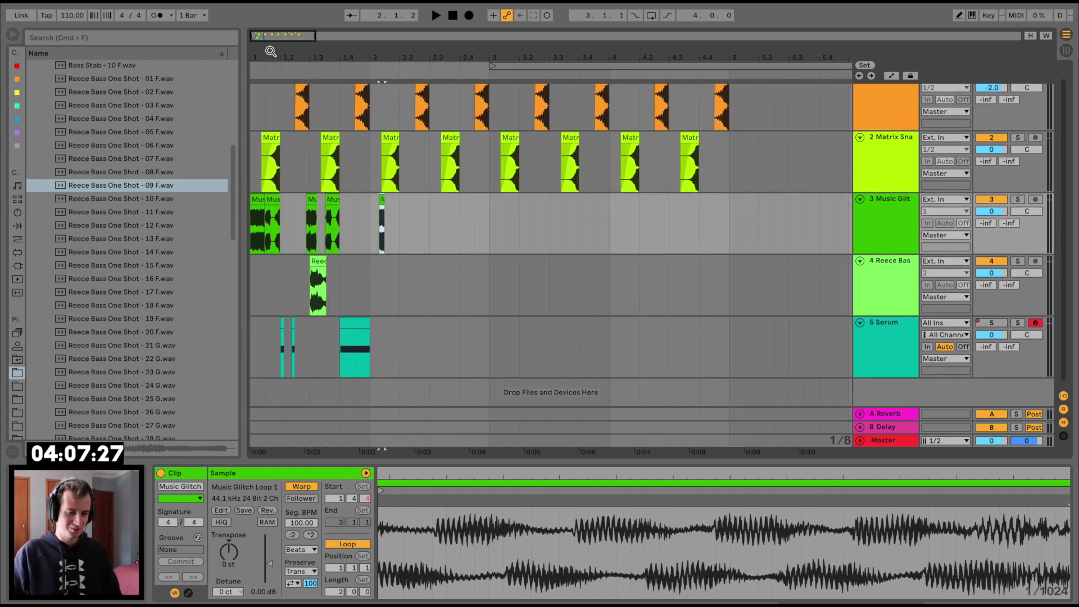
pyautogui.moveTo(271, 51); pyautogui.dragTo(271, 73)
pyautogui.click(518, 205)
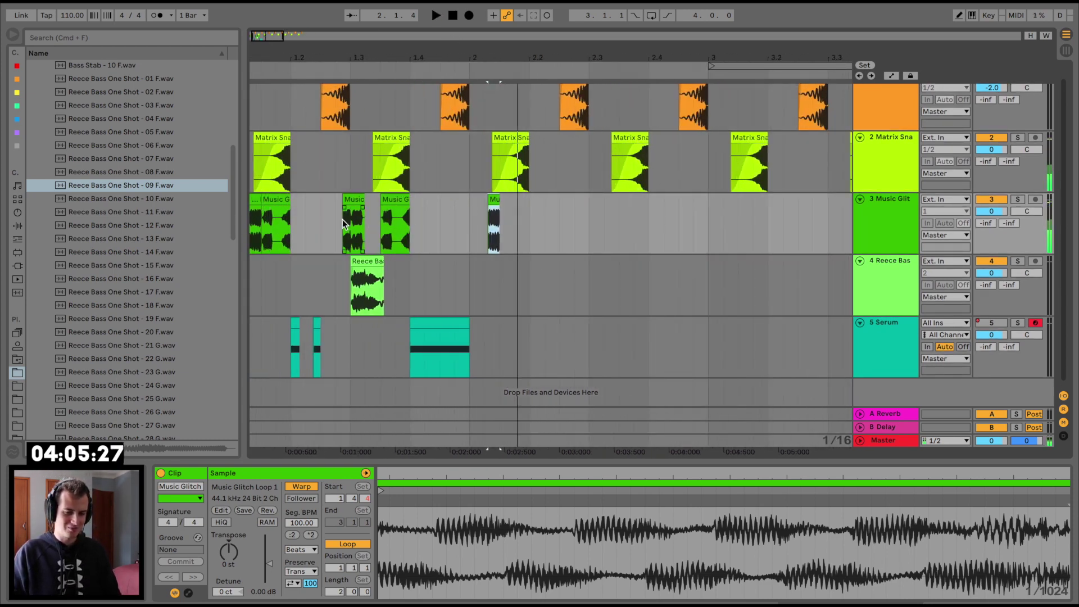
pyautogui.click(398, 198)
pyautogui.click(554, 209)
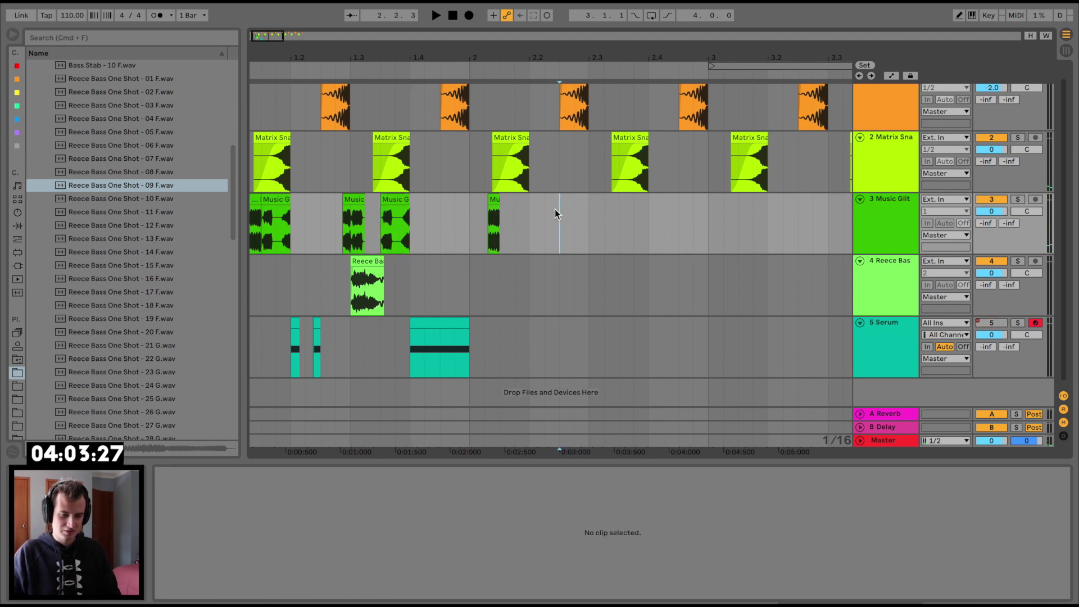
pyautogui.hotkey('ctrl', 'v')
pyautogui.click(429, 324)
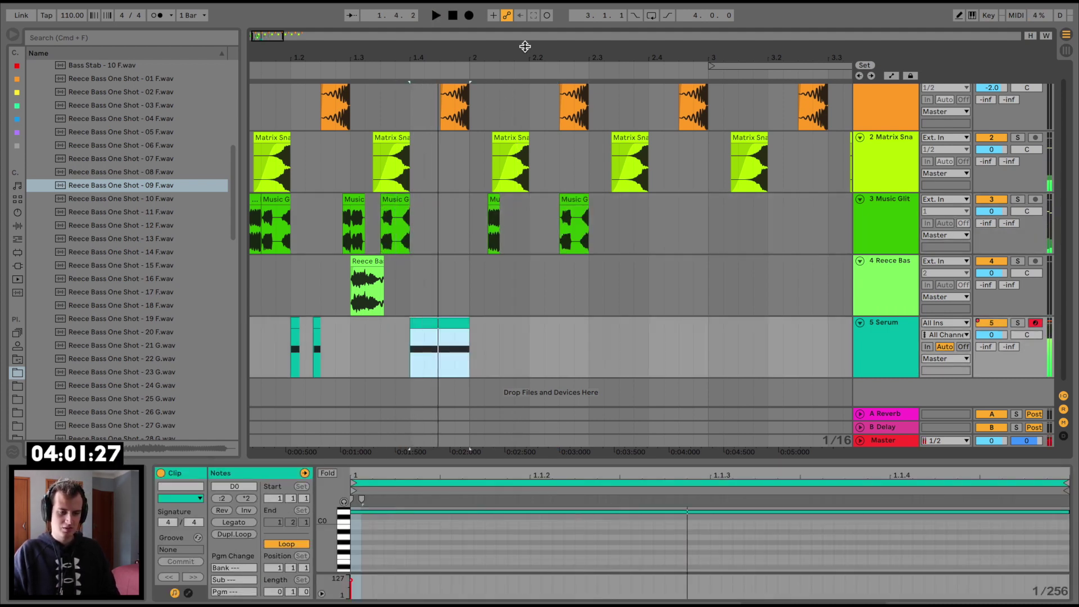
# - Undo the extra Music Glitch copy and move the Reece Bass and Serum clips from bar 1 to the start of bar 2
pyautogui.moveTo(519, 54); pyautogui.dragTo(424, 55)
pyautogui.moveTo(395, 343); pyautogui.dragTo(239, 260)
pyautogui.hotkey('ctrl', 'z')
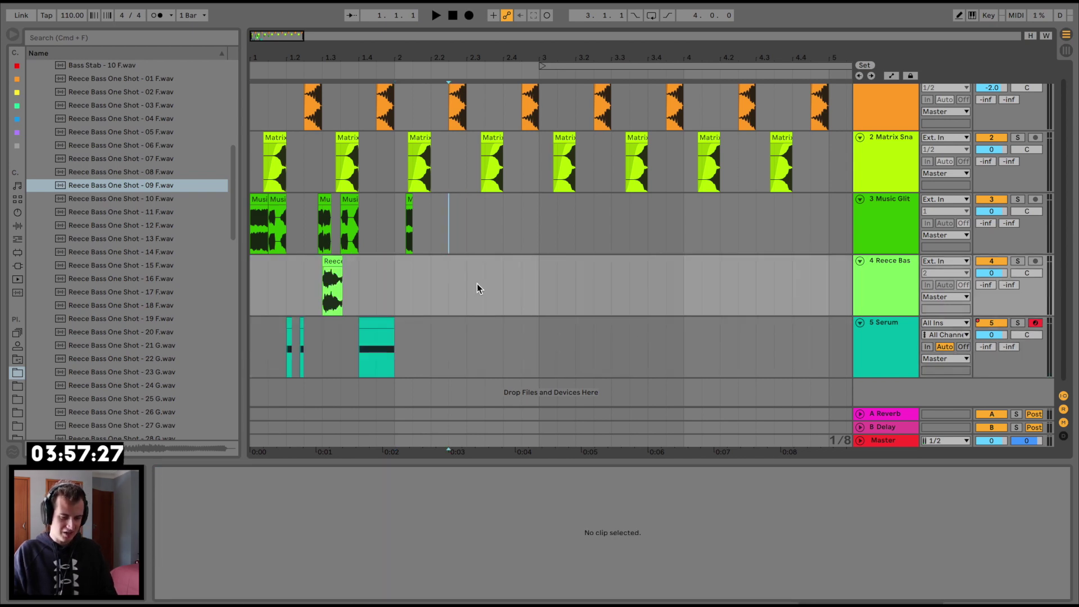
pyautogui.hotkey('ctrl', 'z')
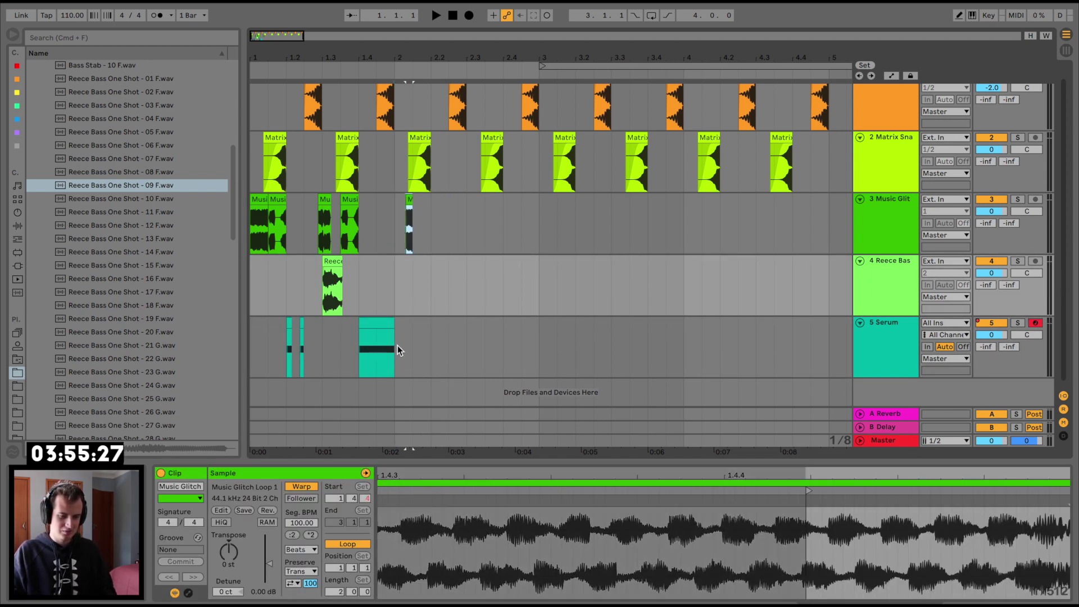
pyautogui.hotkey('ctrl', 'z')
pyautogui.hotkey('ctrl', 'z')
pyautogui.click(397, 287)
pyautogui.press('super+v')
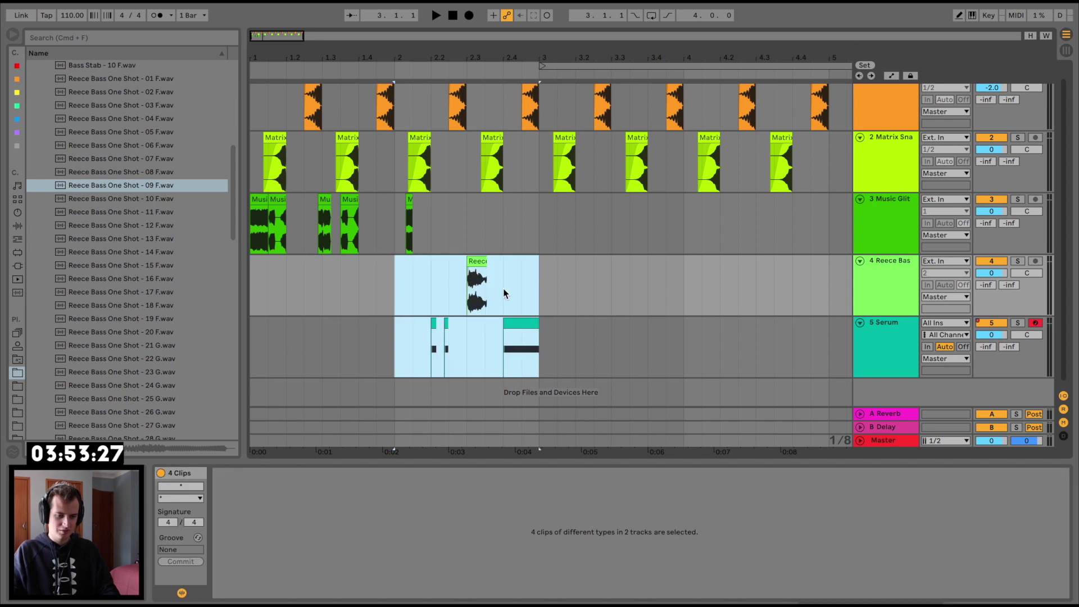
# - Paste the same group of Reece Bass and Serum clips again at the start of bar 4
pyautogui.hscroll(5, 528, 290)
pyautogui.click(509, 278)
pyautogui.press('super+v')
pyautogui.hscroll(-3, 511, 276)
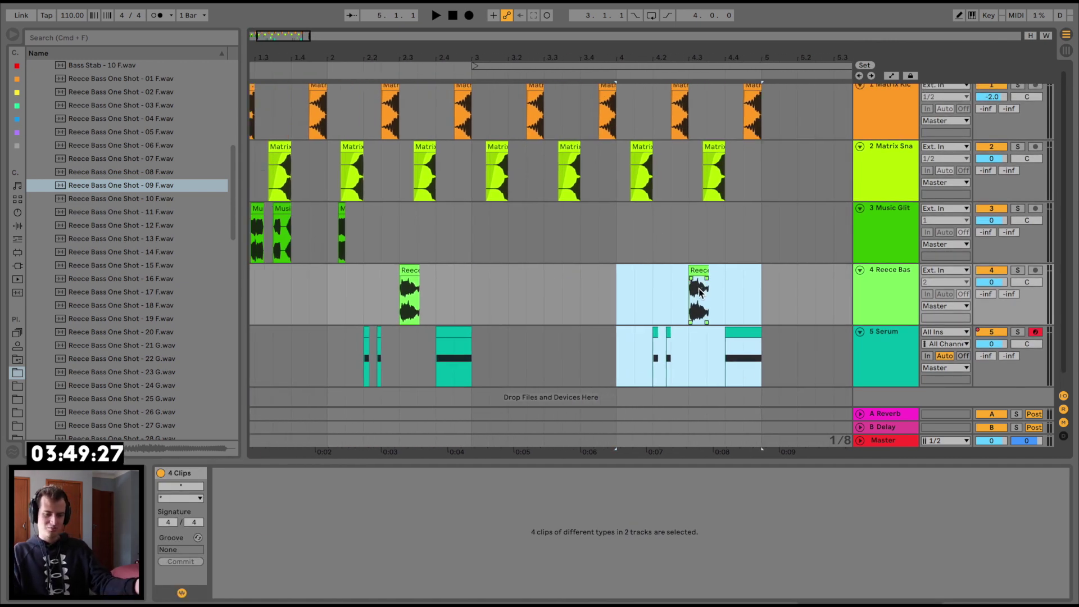
# - Copy the last Music Glitch slice of bar 1 to 4.3.3 and play the passage from beat 4.3
pyautogui.scroll(-1, 700, 291)
pyautogui.scroll(1, 393, 298)
pyautogui.hscroll(-3, 382, 281)
pyautogui.click(348, 239)
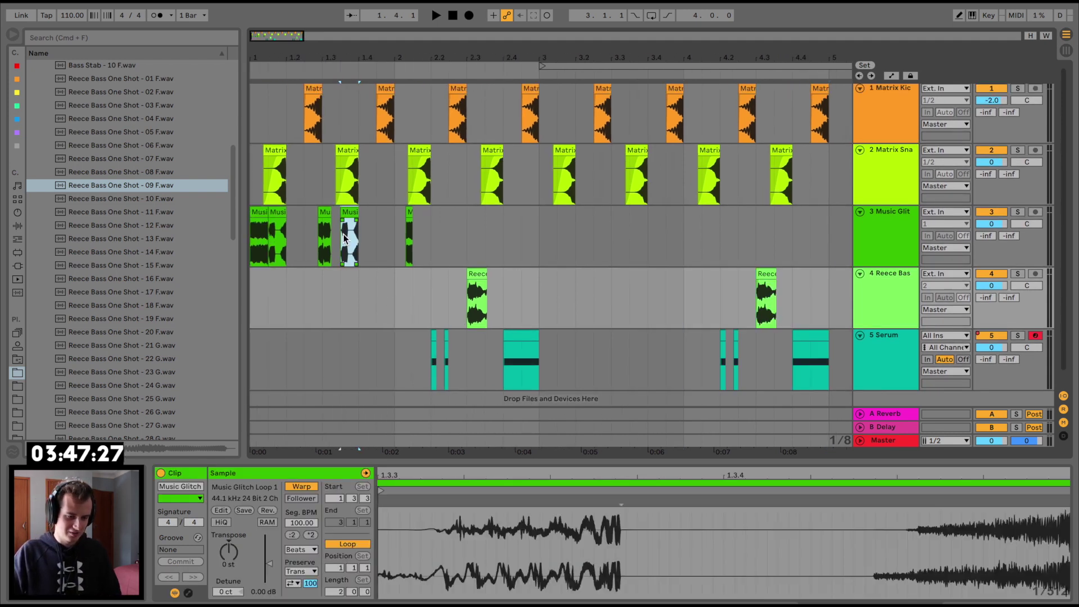
pyautogui.click(771, 243)
pyautogui.press('super+v')
pyautogui.click(752, 237)
pyautogui.press('space')
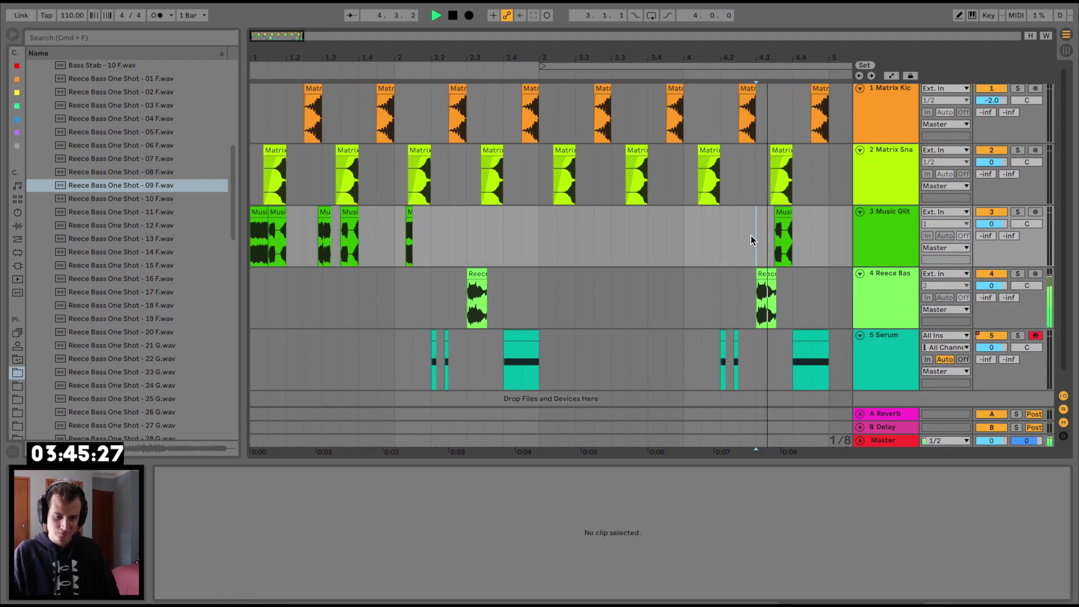
pyautogui.hscroll(3, 751, 236)
pyautogui.press('space')
pyautogui.press('space')
pyautogui.press('space')
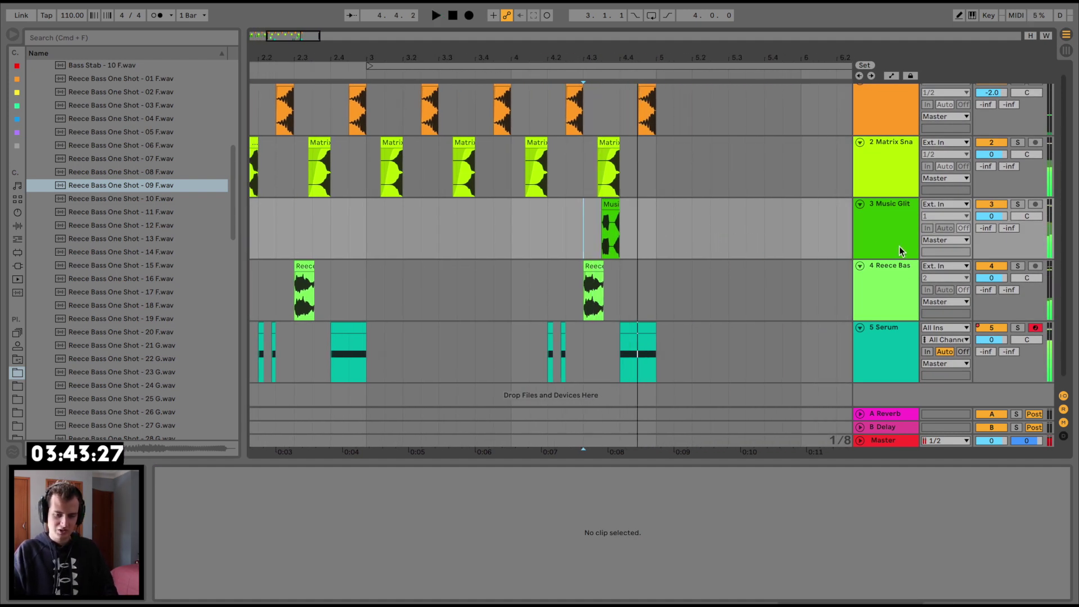
# - Group the Serum track's two sidechain Compressors into a rack and copy it to the Reece Bass and Music Glitch tracks
pyautogui.click(897, 295)
pyautogui.click(892, 335)
pyautogui.hscroll(5, 903, 542)
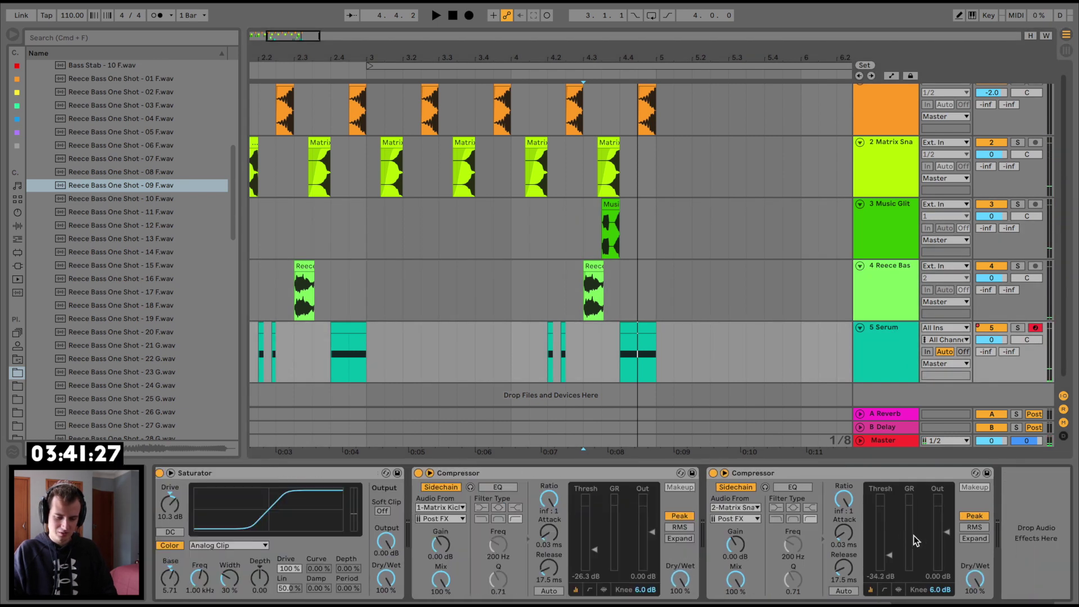
pyautogui.click(650, 476)
pyautogui.keyDown('shift'); pyautogui.click(792, 476); pyautogui.keyUp('shift')
pyautogui.press('super+g')
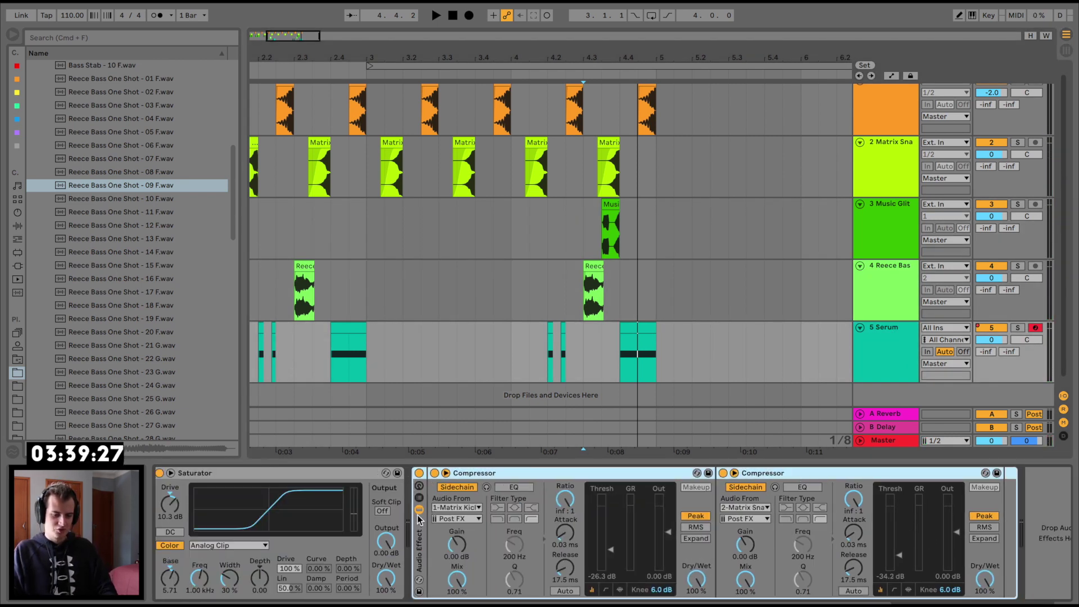
pyautogui.moveTo(611, 301); pyautogui.dragTo(611, 302)
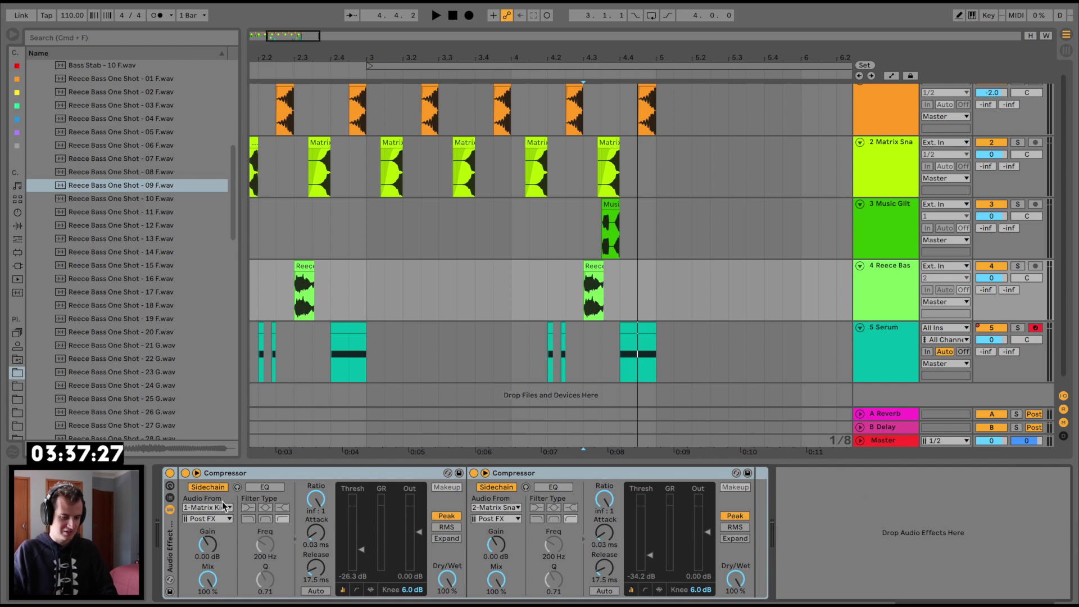
pyautogui.moveTo(176, 543)
pyautogui.mouseDown()
pyautogui.moveTo(681, 192)
pyautogui.moveTo(624, 221)
pyautogui.mouseUp()
# - Raise the Music Glitch track's snare-keyed Compressor threshold to -15.3 dB while playing bar 4 from beats 4.3 and 4.2
pyautogui.click(581, 224)
pyautogui.press('space')
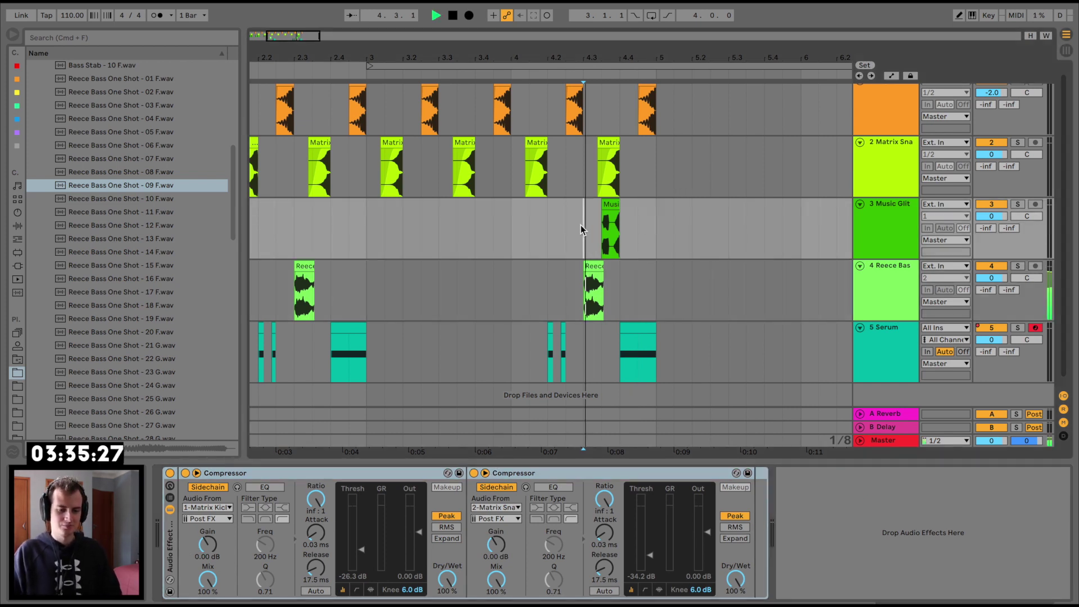
pyautogui.moveTo(649, 555); pyautogui.dragTo(646, 537)
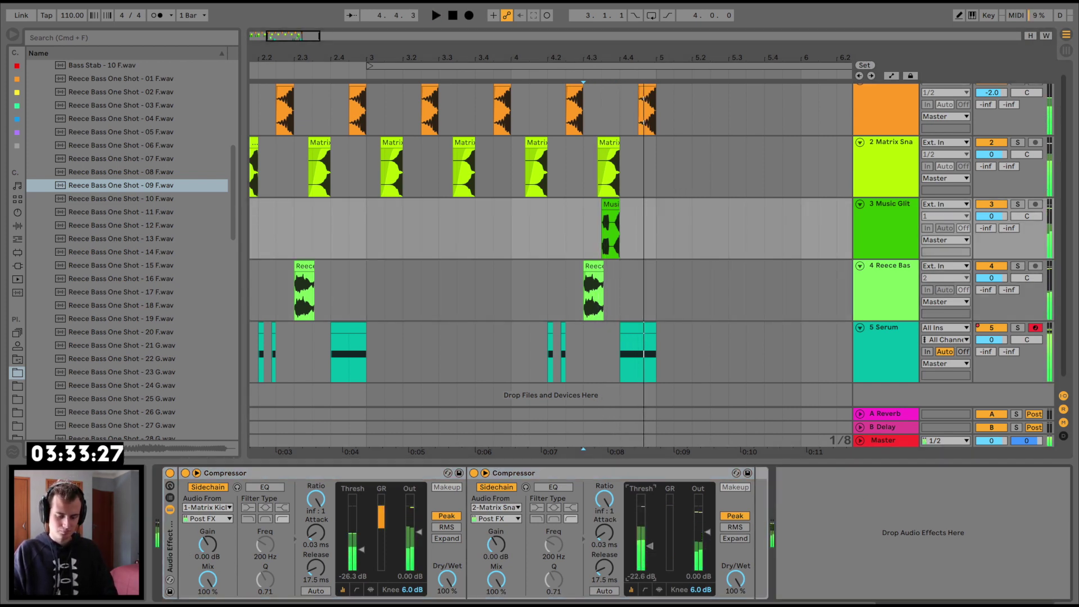
pyautogui.click(549, 256)
pyautogui.press('space')
pyautogui.press('space')
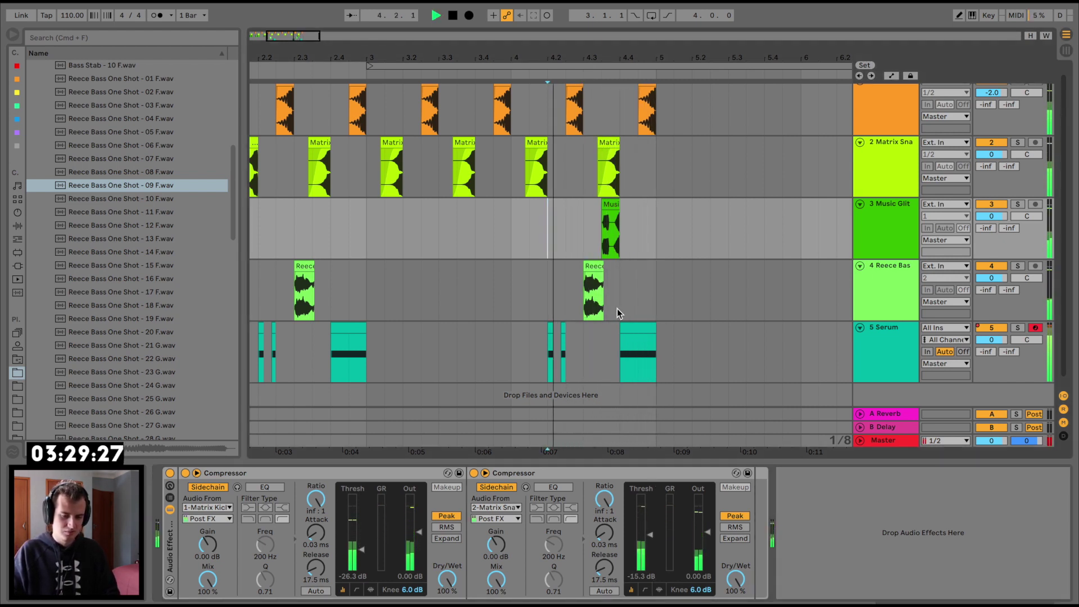
pyautogui.hscroll(-3, 616, 308)
pyautogui.press('space')
pyautogui.press('space')
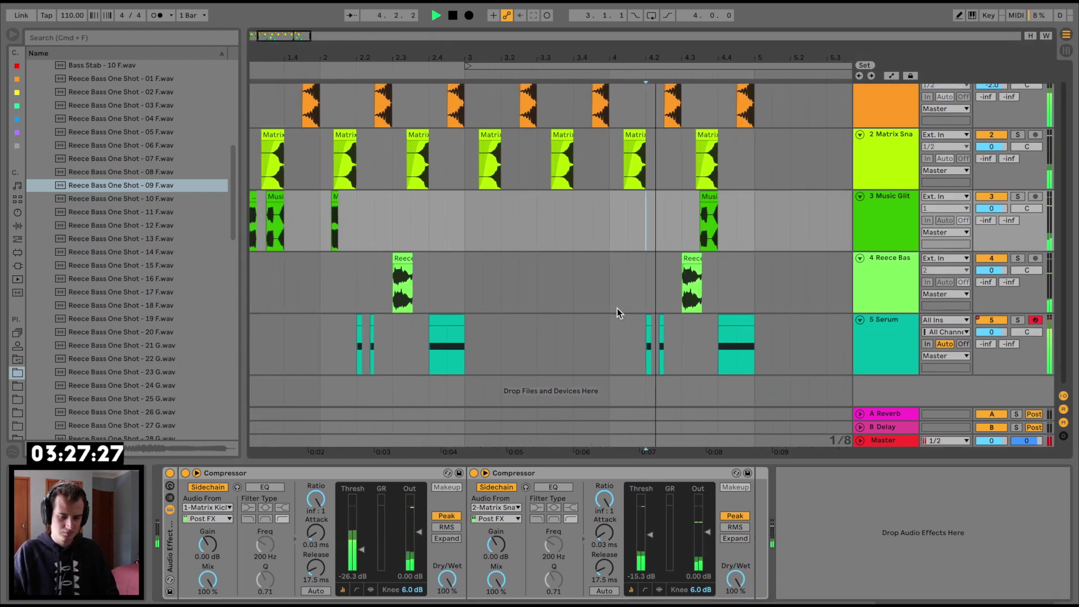
pyautogui.press('space')
# - Copy the Reece one-shot from beat 4.3 to the kick at 3.4.3 and slightly trim the ends of both clips
pyautogui.click(688, 262)
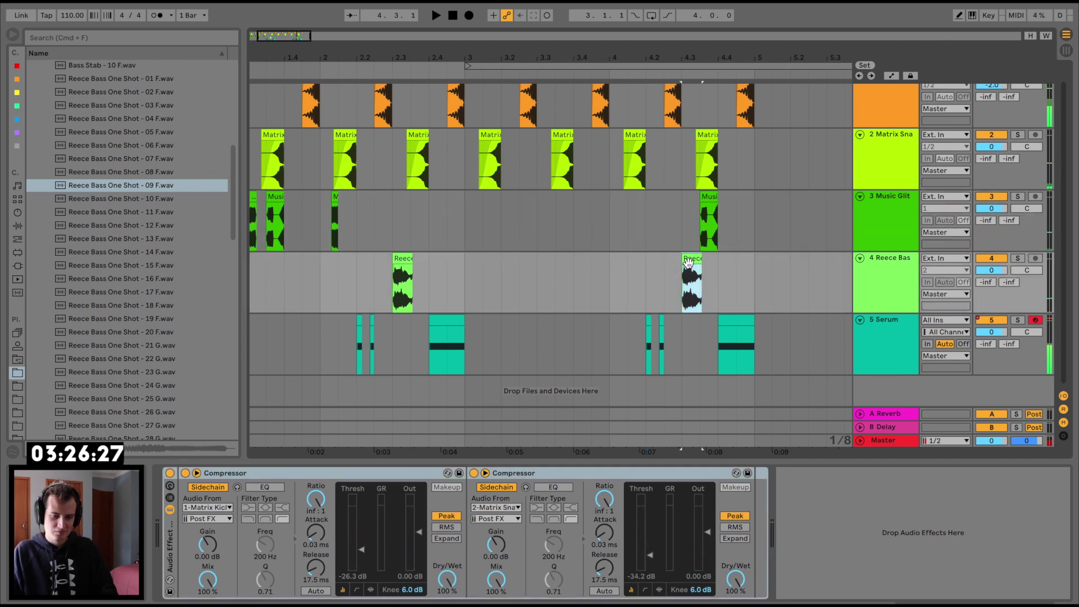
pyautogui.click(588, 271)
pyautogui.press('super+v')
pyautogui.click(549, 268)
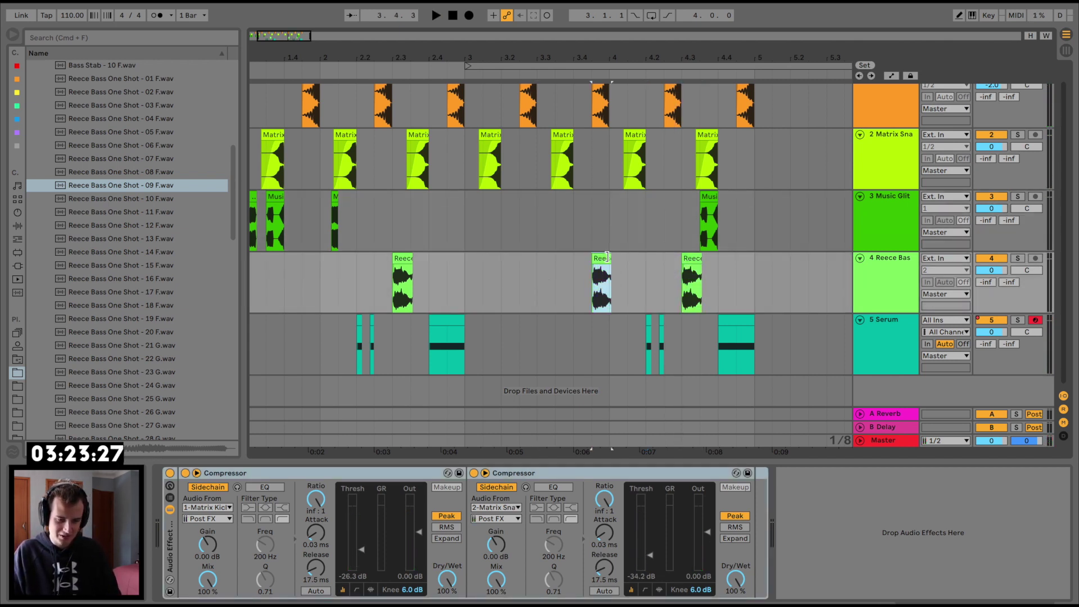
pyautogui.moveTo(606, 255); pyautogui.dragTo(606, 255)
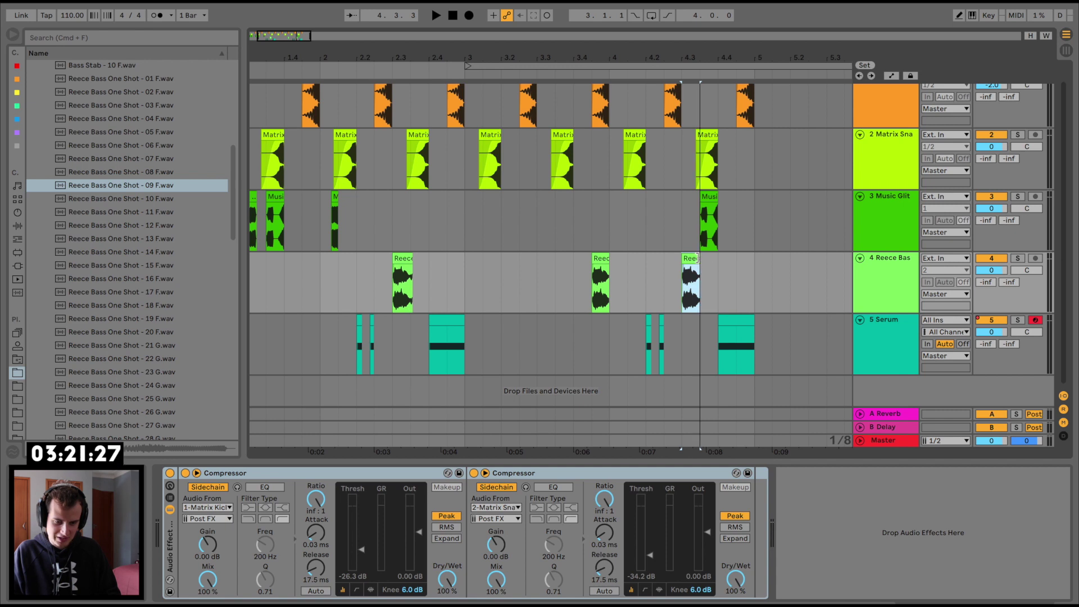
# - Play the arrangement from 3.3.3 to check the two trimmed Reece one-shots
pyautogui.click(663, 264)
pyautogui.press('space')
pyautogui.click(555, 278)
pyautogui.press('space')
pyautogui.press('space')
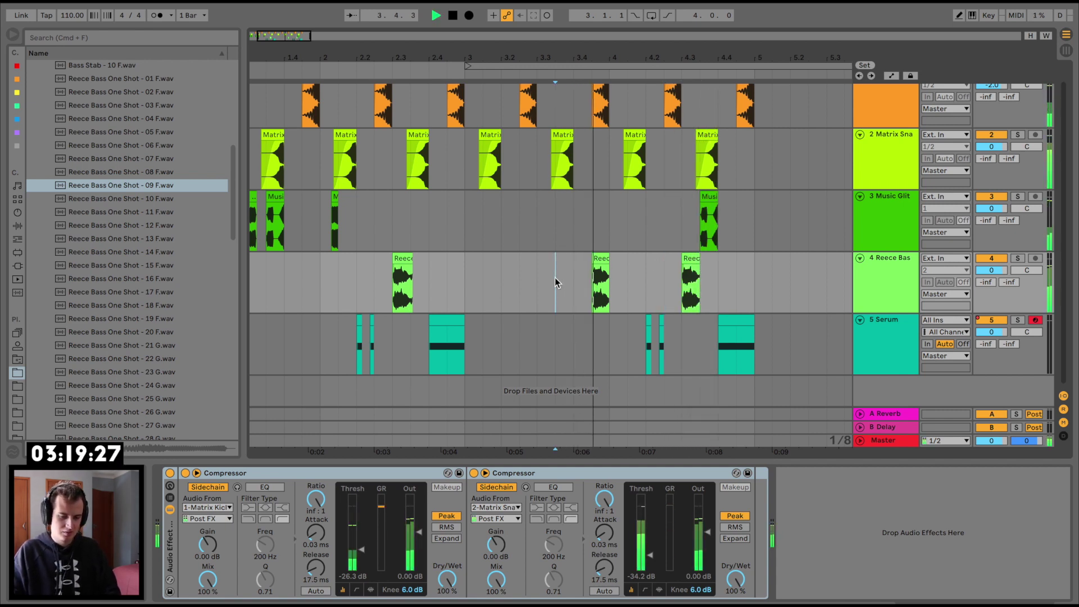
pyautogui.hscroll(-3, 556, 278)
pyautogui.press('space')
# - Duplicate the Music Glitch slices of bars 1 and 2 so the copies begin at bar 3
pyautogui.scroll(1, 331, 259)
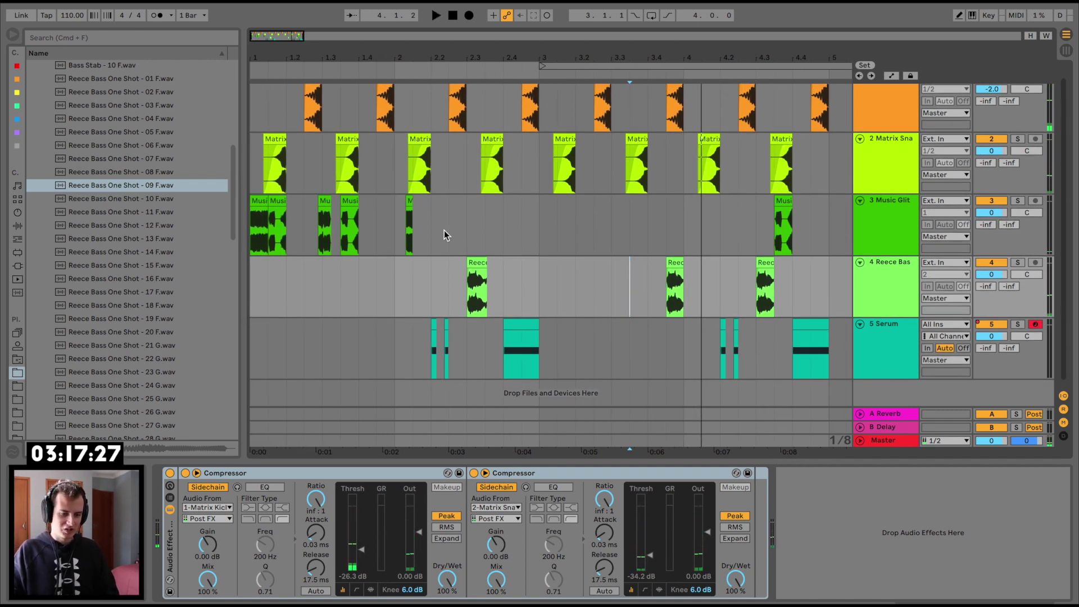
pyautogui.click(539, 215)
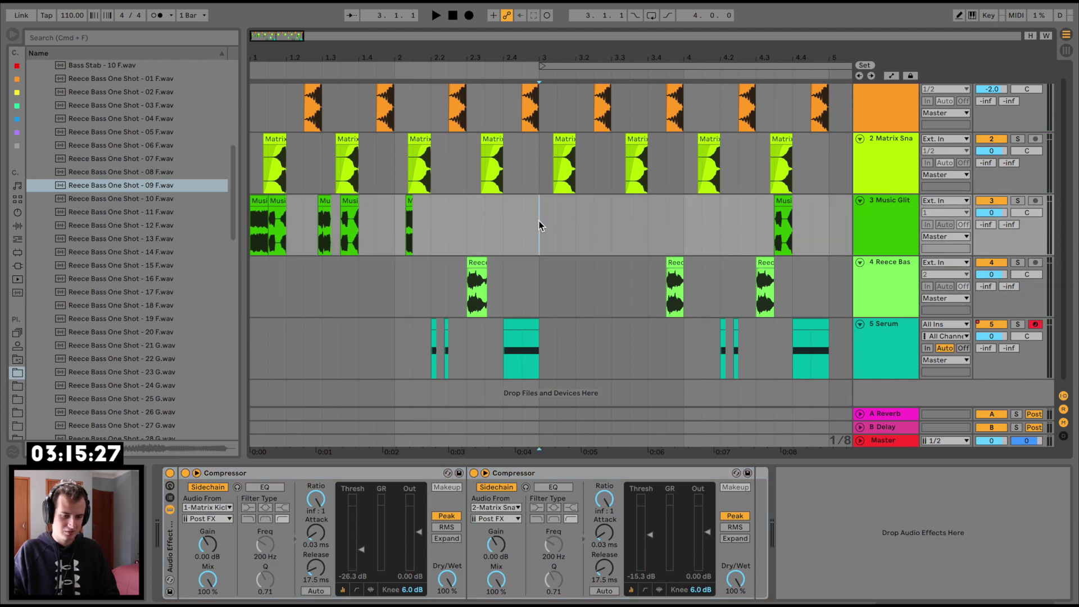
pyautogui.moveTo(539, 225); pyautogui.dragTo(134, 221)
pyautogui.press('super+d')
pyautogui.click(459, 243)
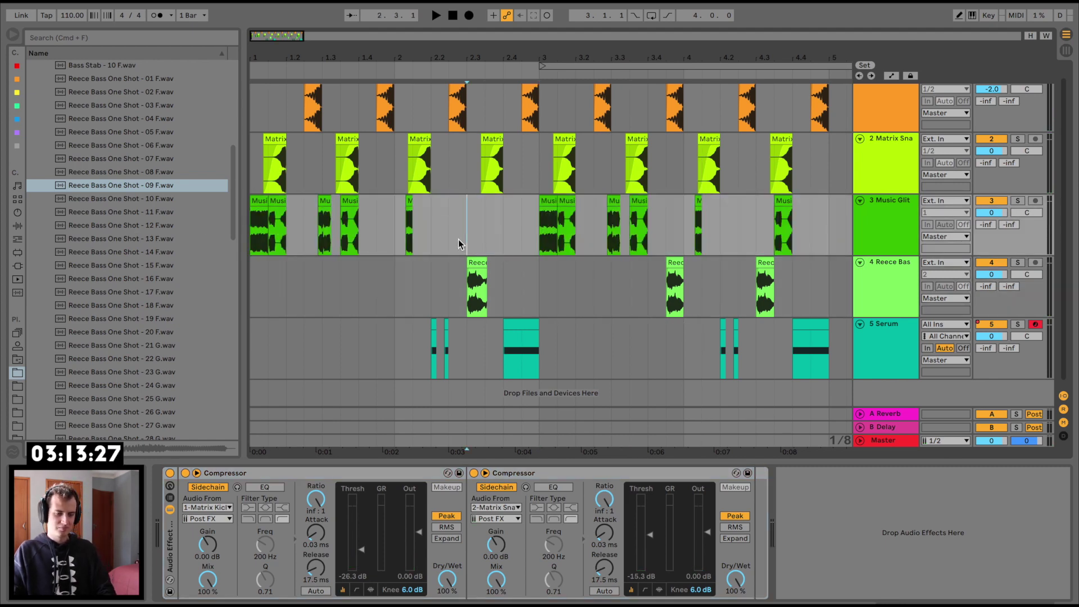
# - Open the Matrix full pack's Glitched Drum Loops folder and audition several loops, including Glitch Loops 100BPM - 21 and 23
pyautogui.click(92, 207)
pyautogui.scroll(10, 92, 207)
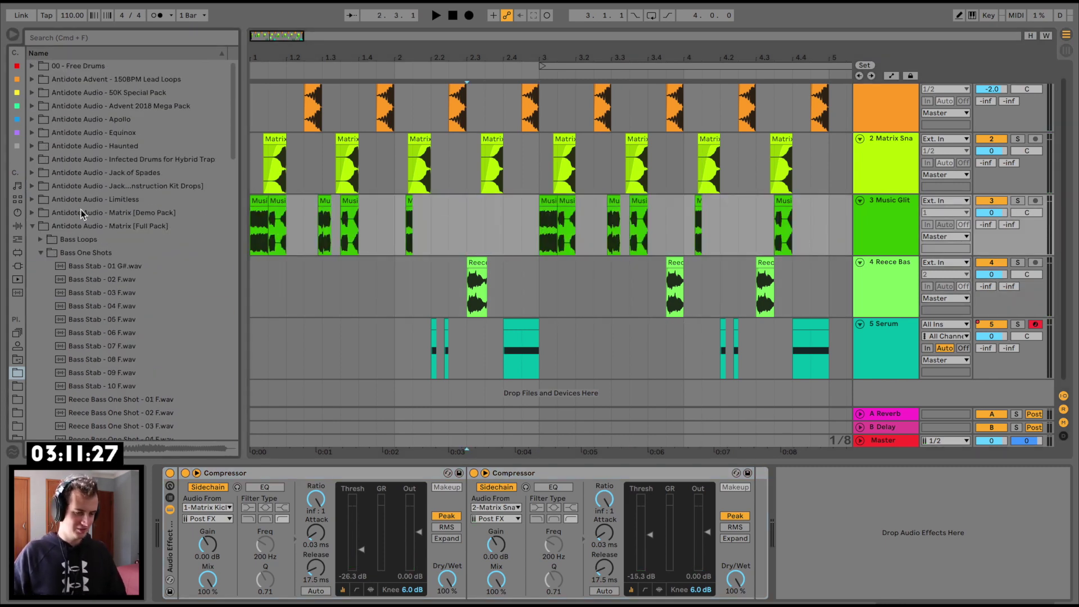
pyautogui.click(38, 251)
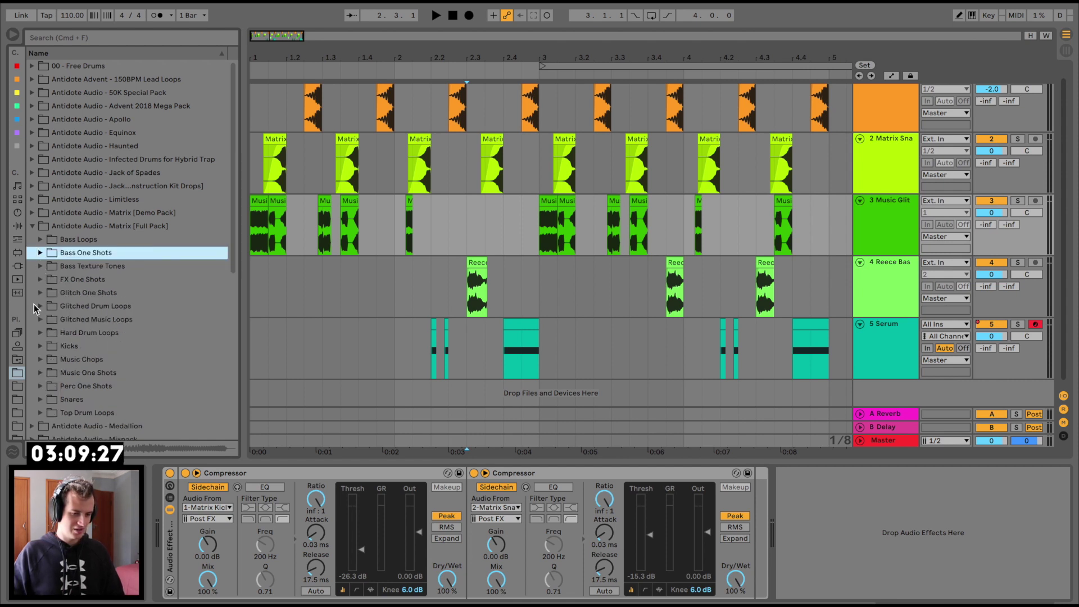
pyautogui.click(35, 310)
pyautogui.click(39, 307)
pyautogui.click(41, 308)
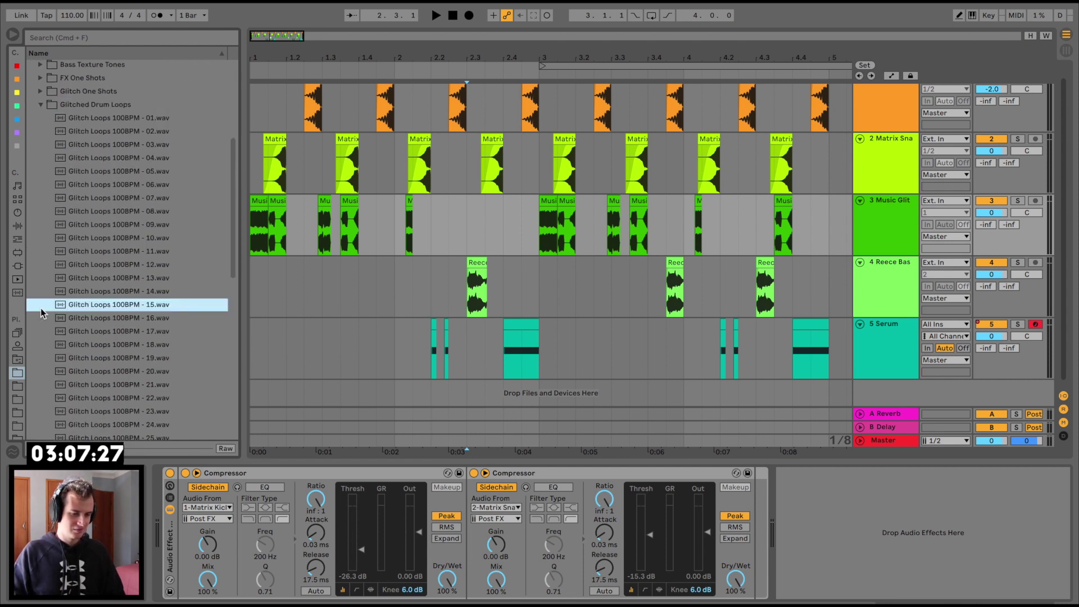
pyautogui.scroll(-3, 72, 314)
pyautogui.click(74, 310)
pyautogui.click(119, 323)
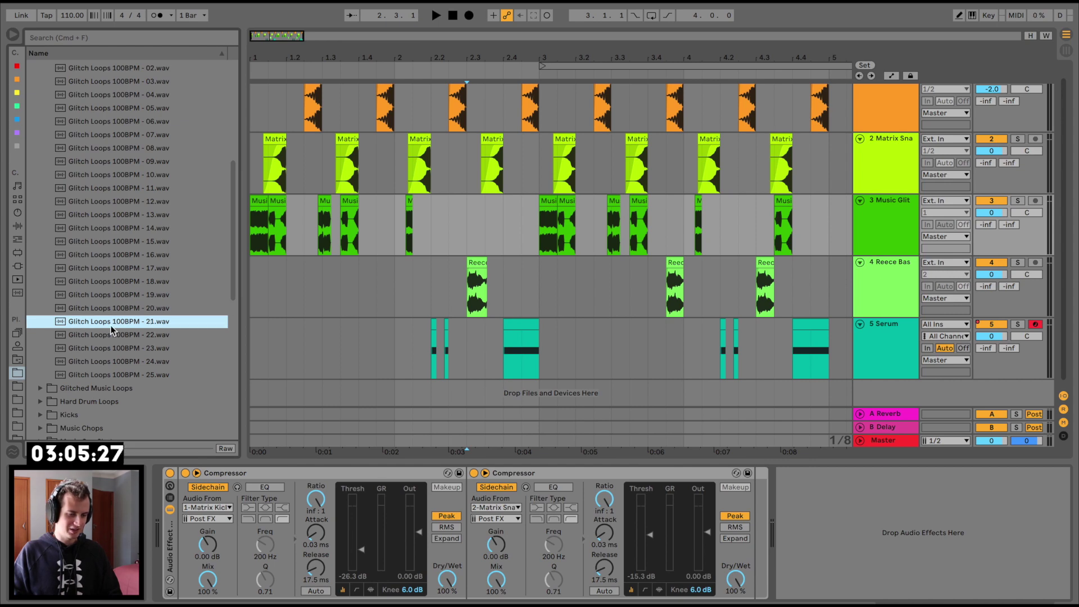
pyautogui.click(104, 351)
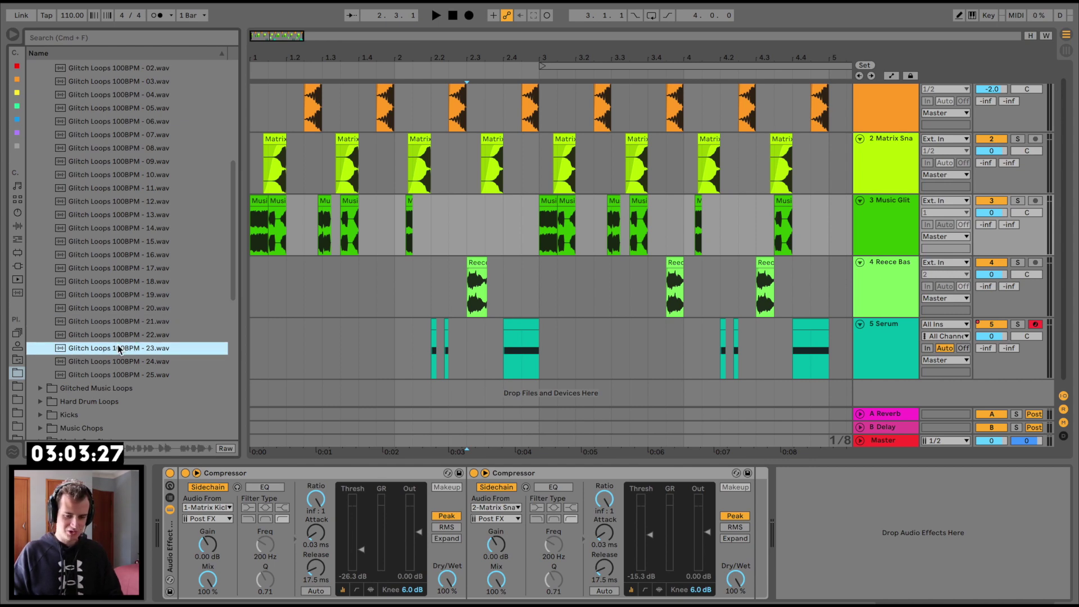
# - Add a new audio track and place Glitch Loops 100BPM - 23.wav on it at the start of bar 1
pyautogui.scroll(-1, 360, 339)
pyautogui.press('super+t')
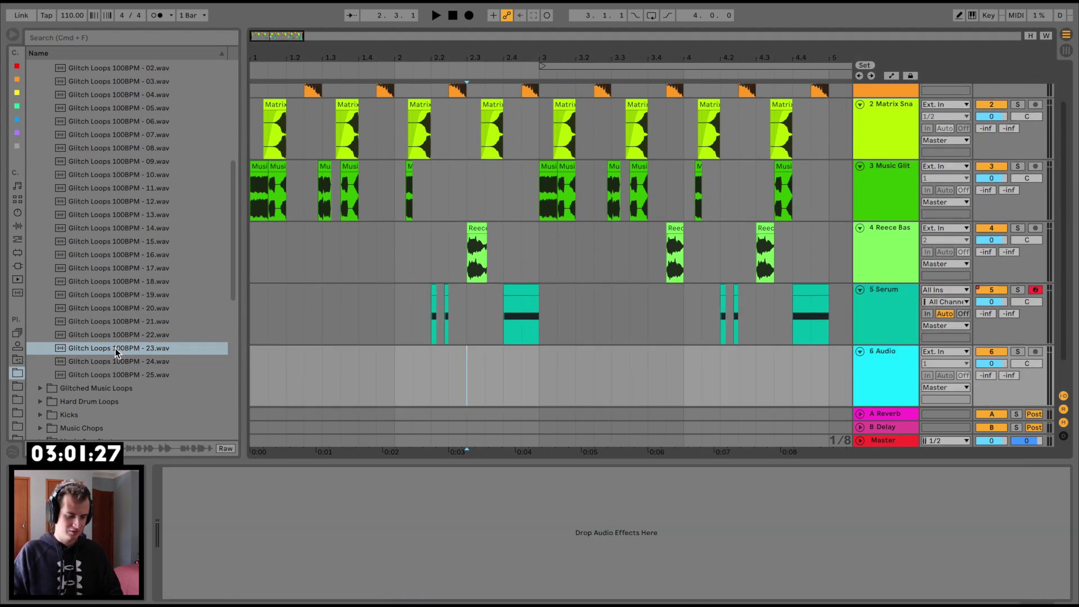
pyautogui.moveTo(116, 352); pyautogui.dragTo(251, 371)
pyautogui.click(291, 349)
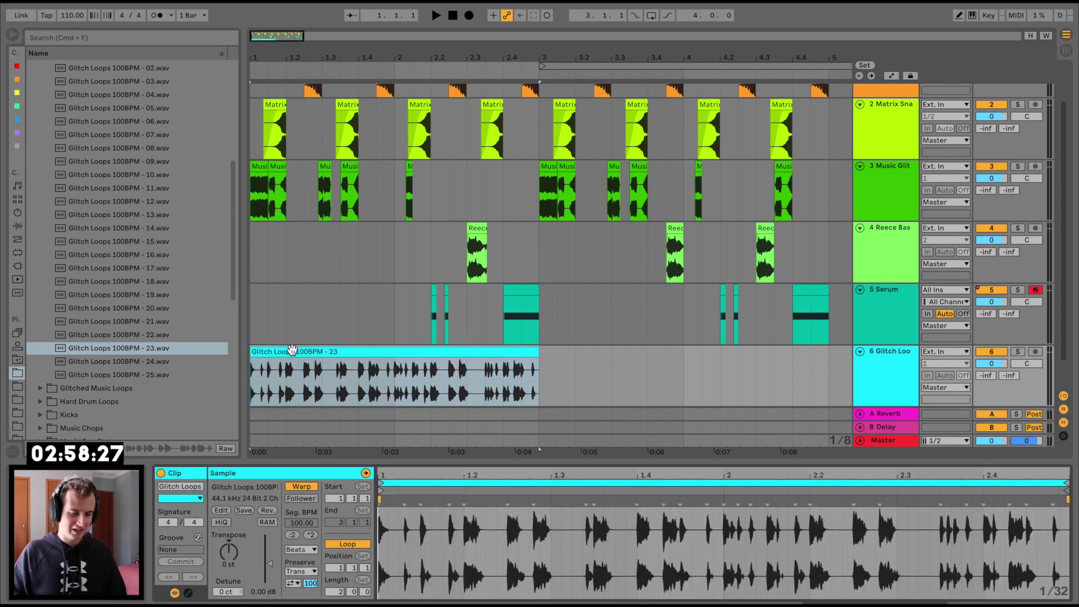
# - Reverse the Glitch Loops 100BPM - 23 clip and play it with the arrangement from bar 1
pyautogui.click(267, 511)
pyautogui.press('space')
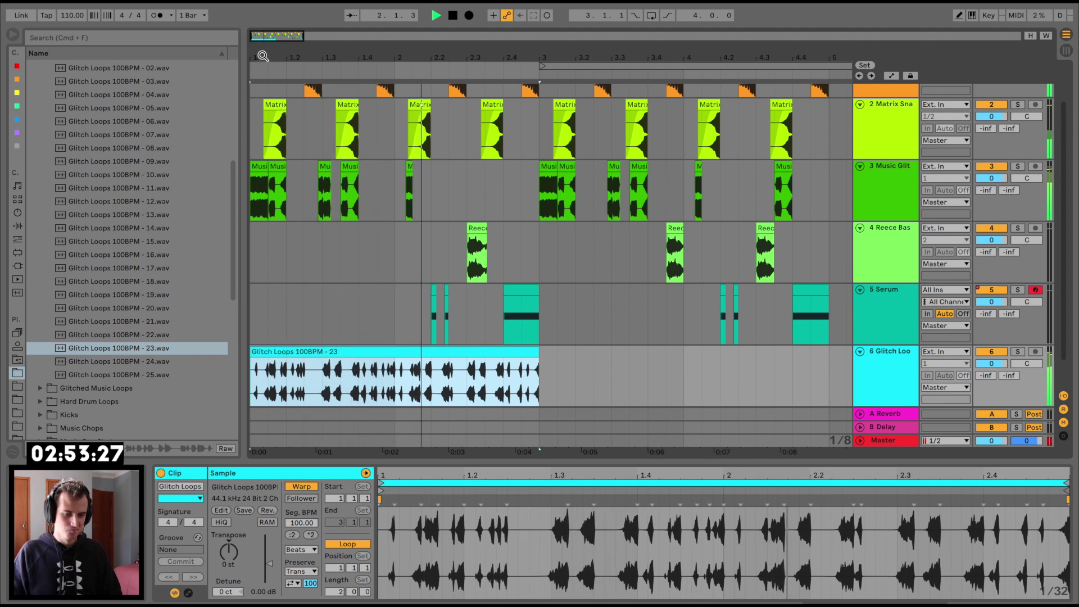
pyautogui.moveTo(262, 57); pyautogui.dragTo(263, 66)
pyautogui.scroll(-2, 444, 289)
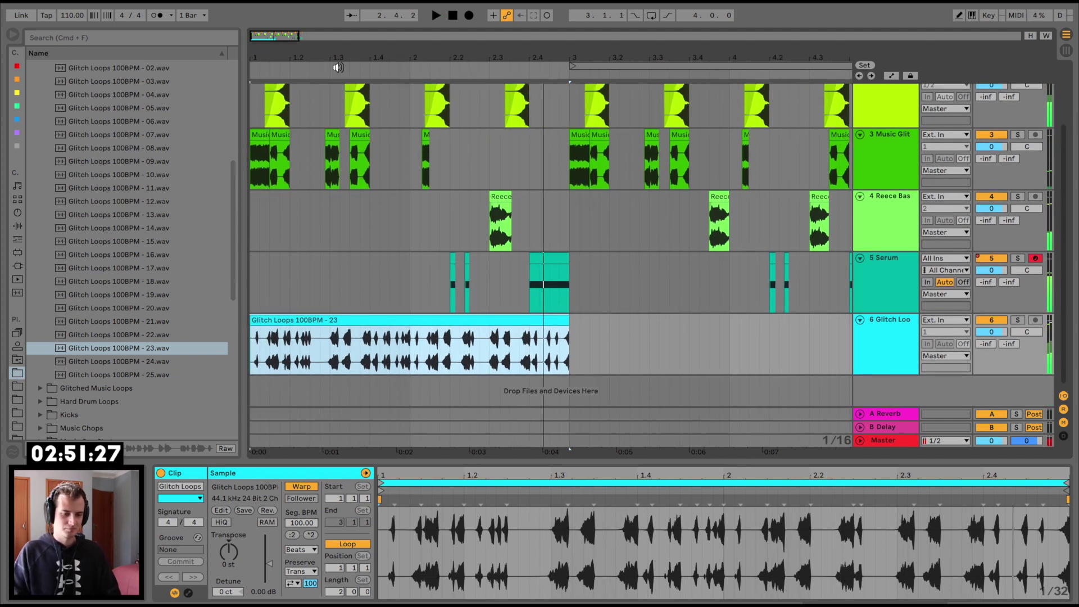
# - Split the Glitch Loops 100BPM - 23 clip at 1.4.3 and bar 2, and move that half-beat slice up to the Music Glitch track
pyautogui.moveTo(340, 53); pyautogui.dragTo(341, 55)
pyautogui.click(436, 349)
pyautogui.press('super+e')
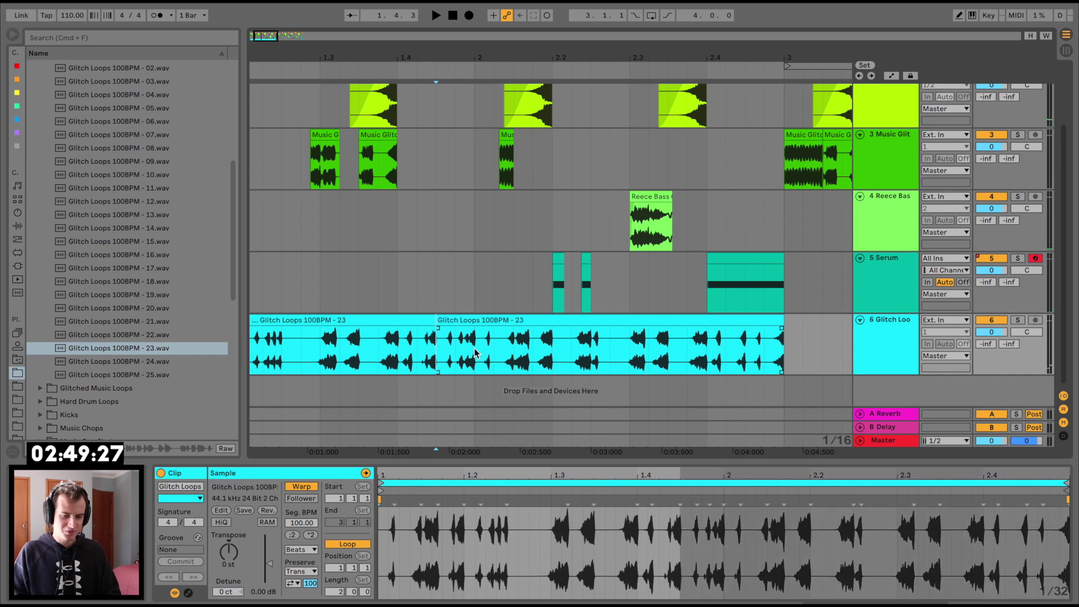
pyautogui.click(477, 353)
pyautogui.press('super+e')
pyautogui.moveTo(454, 319); pyautogui.dragTo(450, 180)
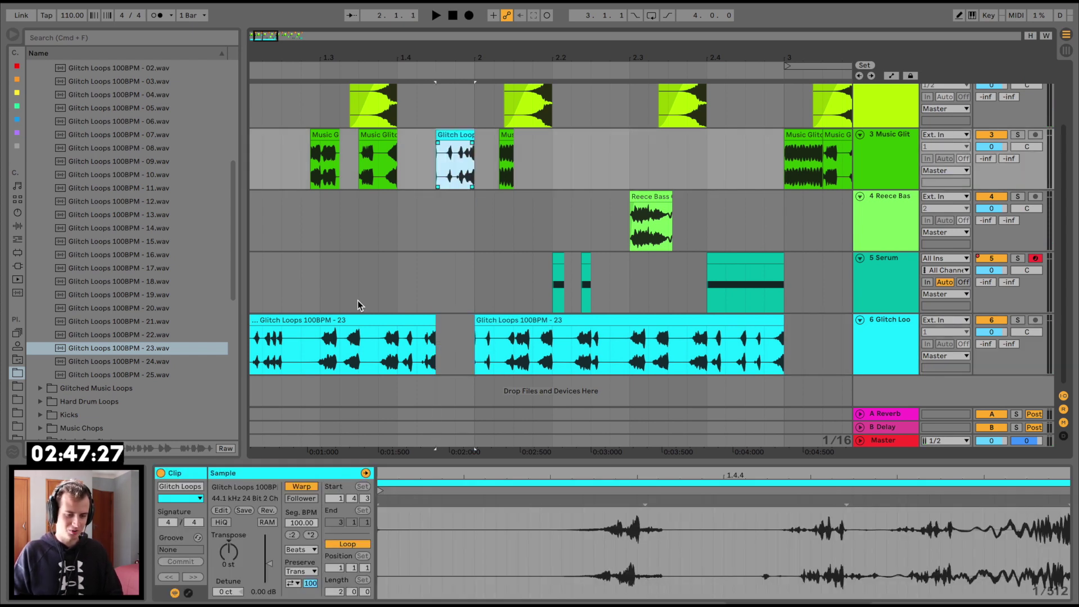
# - Slice the 1.1.4 sixteenth out of the glitch loop and place it on the Reece Bass track, starting slightly before 1.1.3
pyautogui.hscroll(-3, 454, 334)
pyautogui.moveTo(315, 355); pyautogui.dragTo(300, 238)
pyautogui.press('super+e')
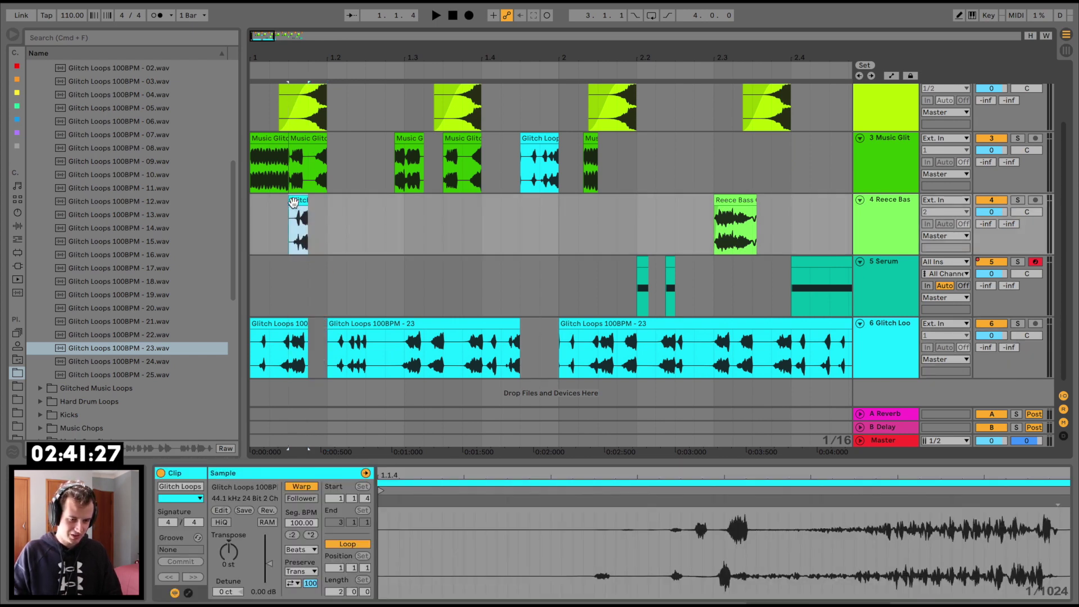
pyautogui.moveTo(293, 202); pyautogui.dragTo(290, 198)
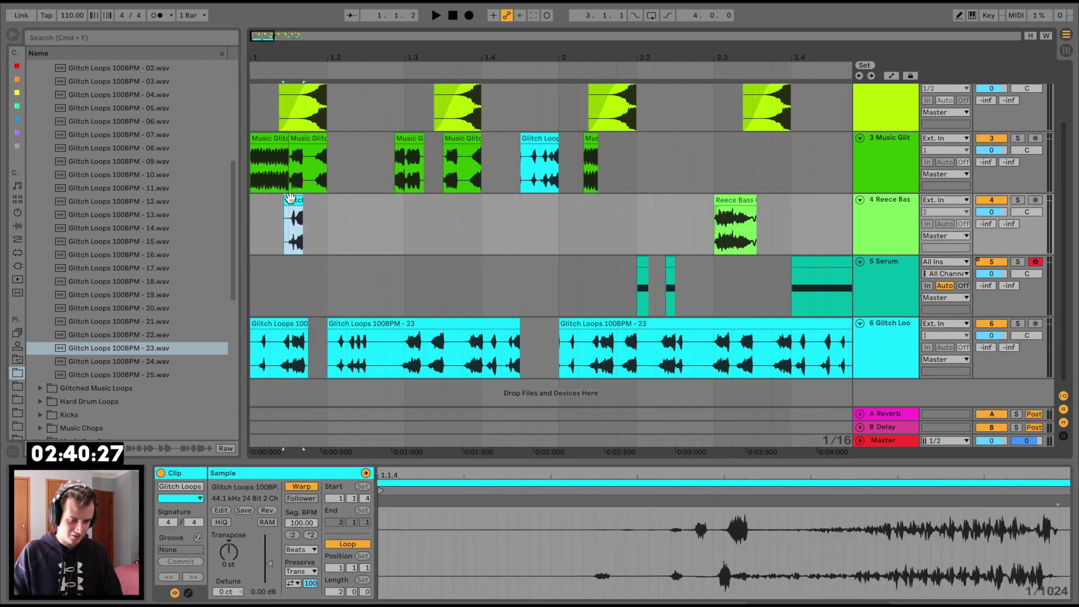
# - Delete the remaining Glitch Loops 100BPM - 23 clips from track 6
pyautogui.click(278, 325)
pyautogui.keyDown('shift'); pyautogui.click(720, 325); pyautogui.keyUp('shift')
pyautogui.press('Delete')
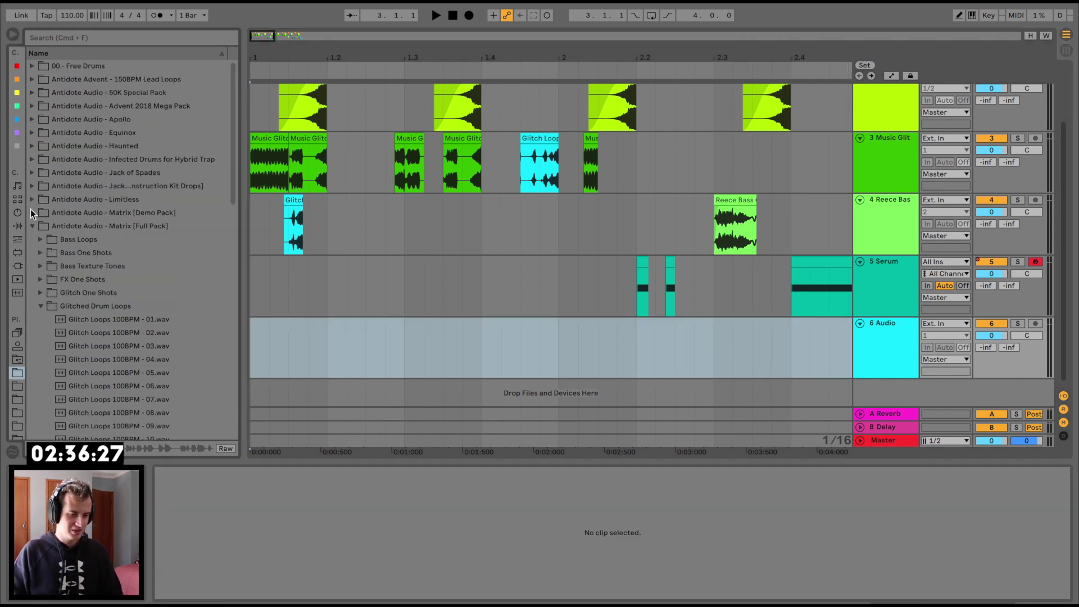
# - Close the Matrix full pack, open the Medallion pack's Claps folder and audition claps, including Clap 10
pyautogui.click(32, 225)
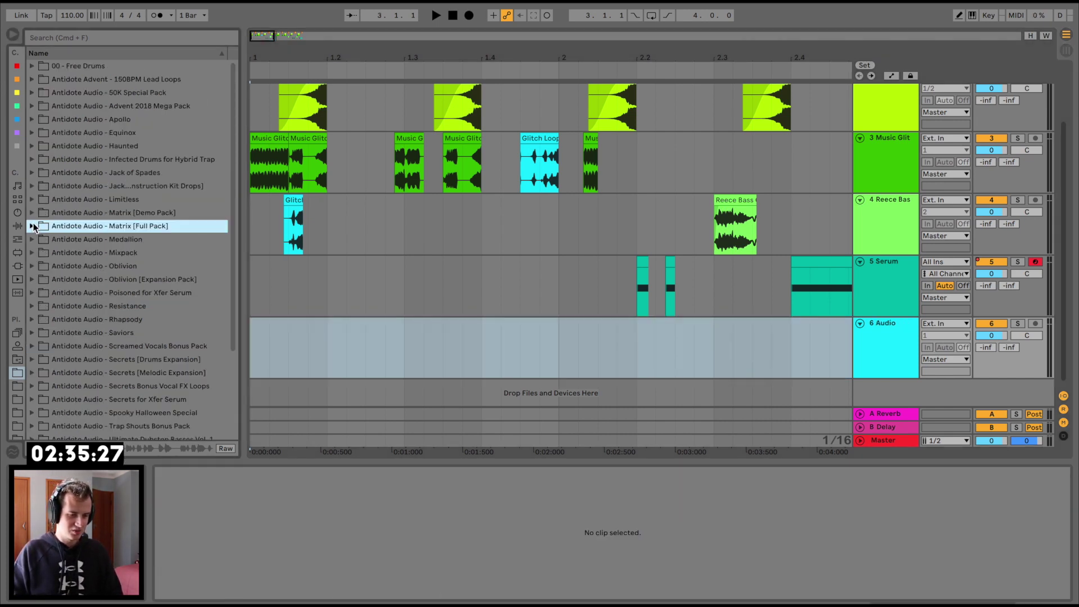
pyautogui.click(32, 239)
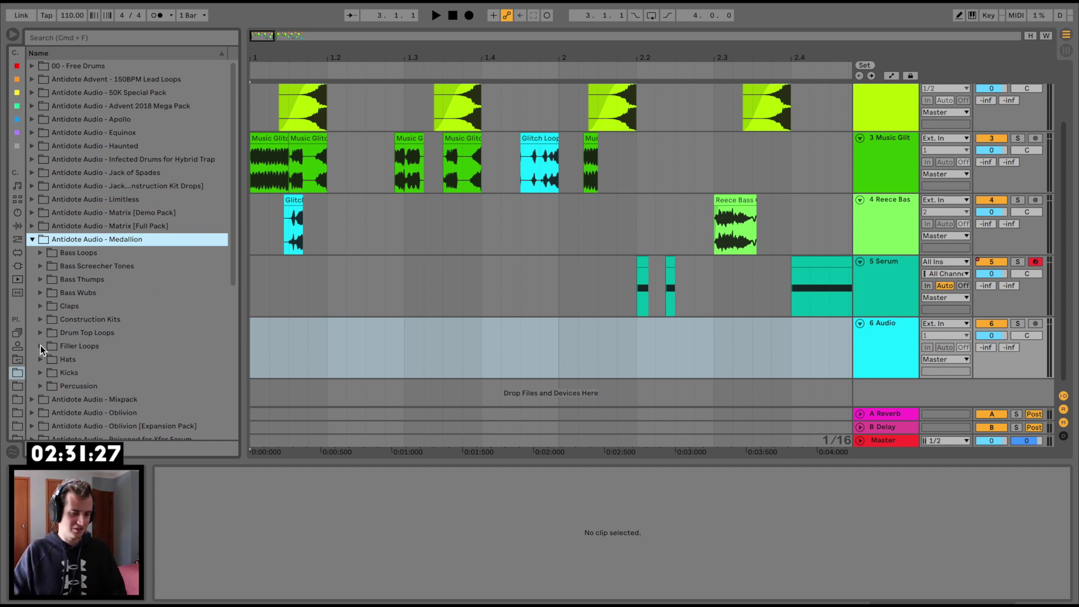
pyautogui.click(41, 307)
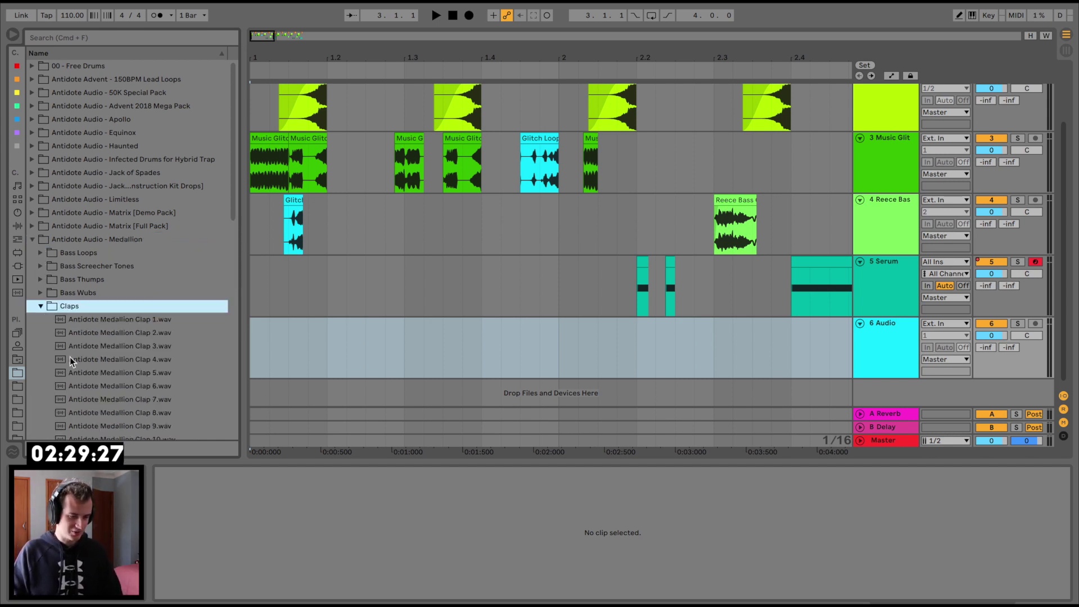
pyautogui.click(72, 360)
pyautogui.scroll(-3, 73, 363)
pyautogui.click(92, 341)
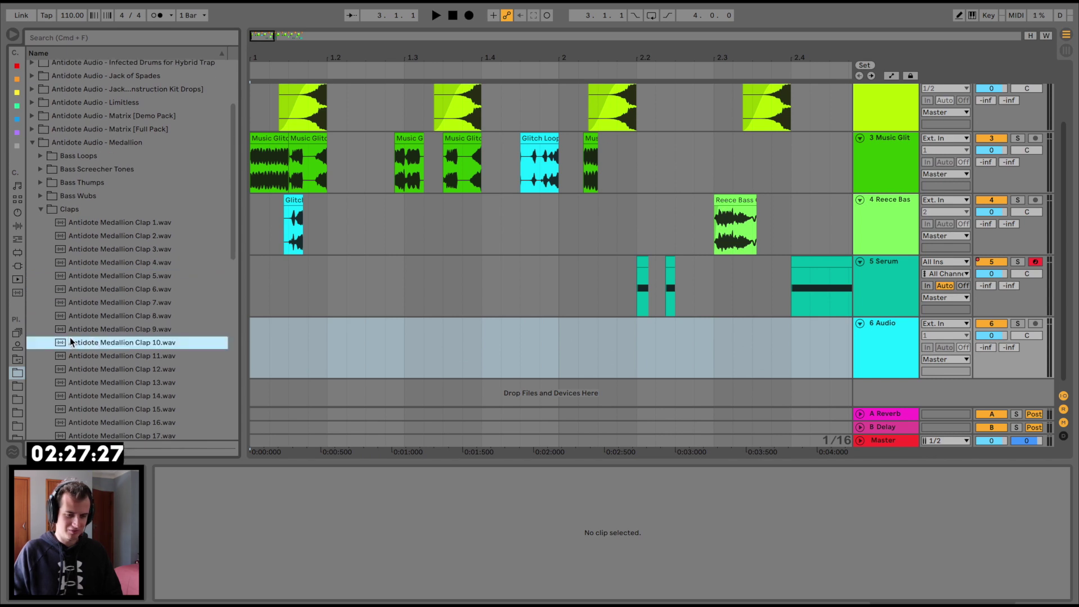
# - Place Antidote Medallion Clap 10.wav on track 6 near the end of beat 1.1, reverse it and play it with the arrangement
pyautogui.moveTo(70, 339); pyautogui.dragTo(321, 321)
pyautogui.click(268, 510)
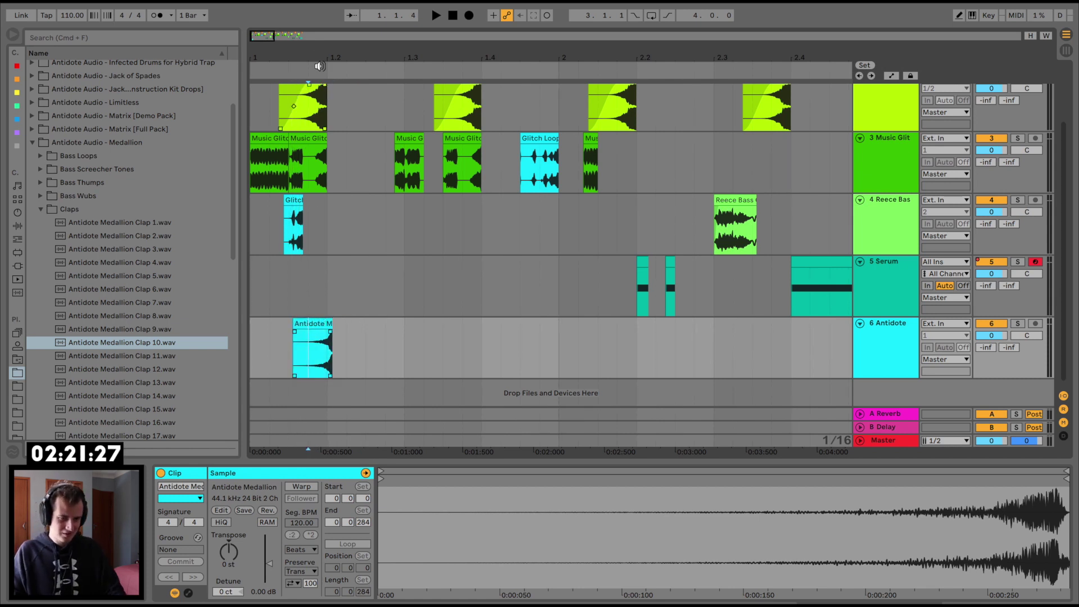
pyautogui.press('space')
pyautogui.press('space')
pyautogui.moveTo(311, 54); pyautogui.dragTo(312, 105)
pyautogui.press('space')
pyautogui.press('space')
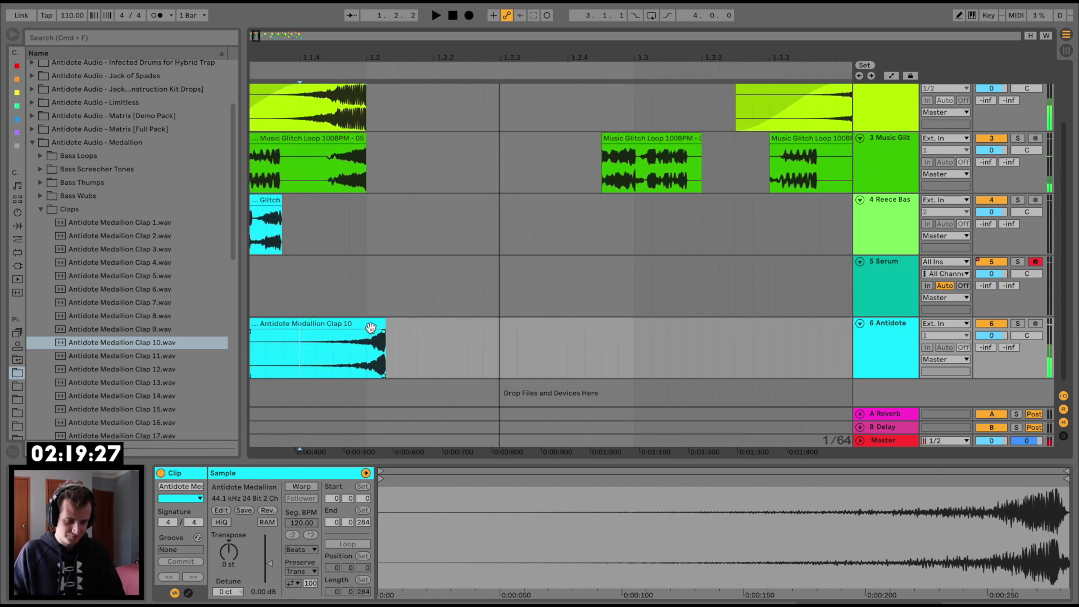
# - Shift the reversed clap slightly earlier so its end falls just after 1.2, and replay the spot
pyautogui.moveTo(371, 327); pyautogui.dragTo(352, 326)
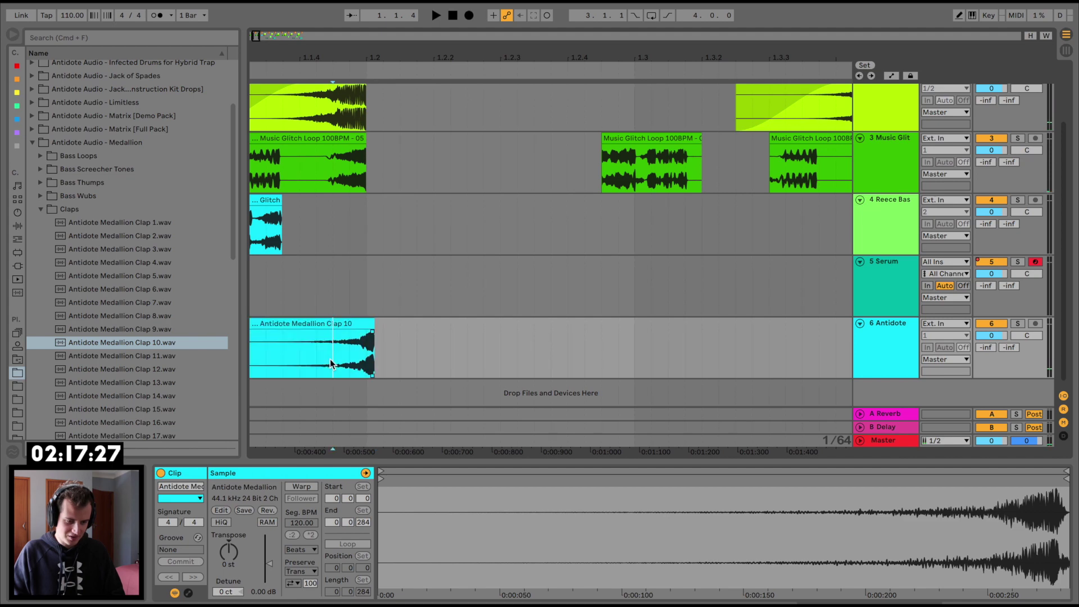
pyautogui.press('space')
pyautogui.press('space')
# - Lower the clap track's volume to -5.8 dB and check the level in playback
pyautogui.click(1000, 329)
pyautogui.moveTo(1002, 334); pyautogui.dragTo(1003, 346)
pyautogui.press('space')
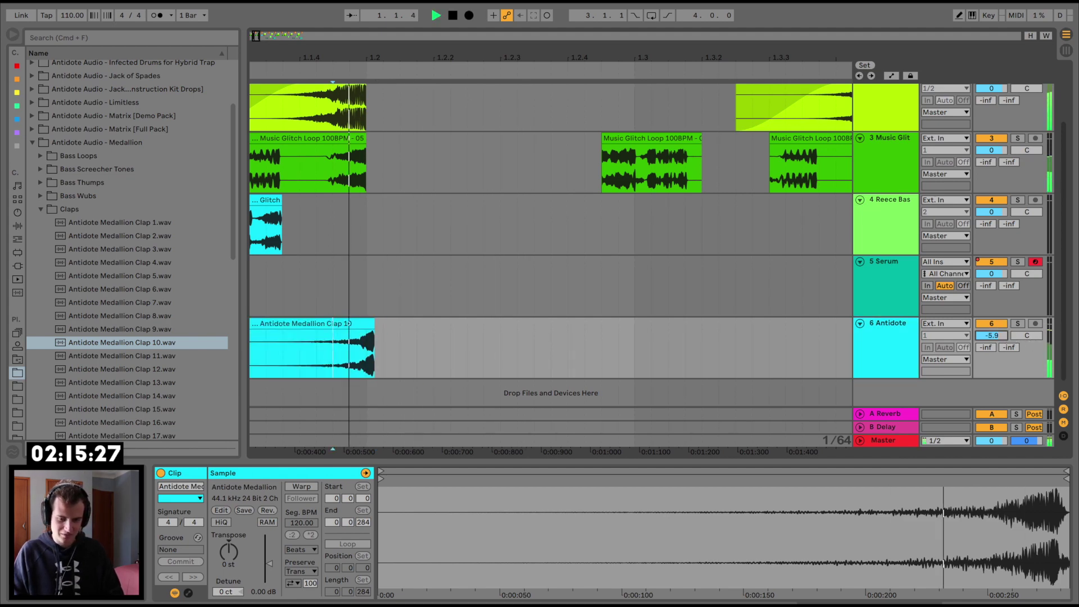
pyautogui.press('space')
pyautogui.press('space')
pyautogui.press('space')
# - Duplicate bars 1 and 2 of the clap track so the copy begins at bar 3, and play from there
pyautogui.moveTo(304, 63); pyautogui.dragTo(304, 17)
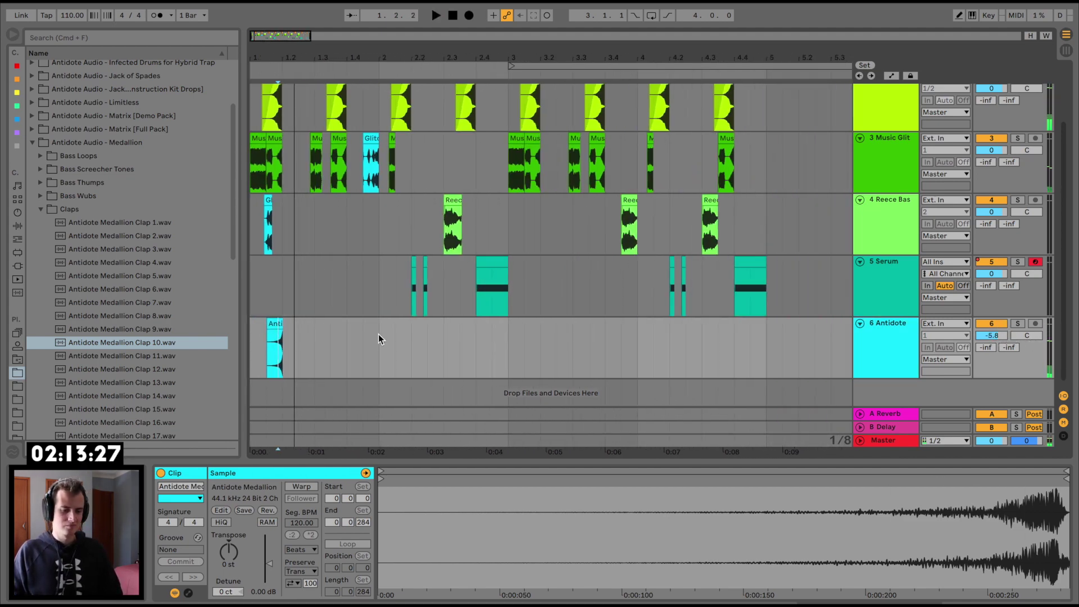
pyautogui.moveTo(378, 337); pyautogui.dragTo(242, 337)
pyautogui.moveTo(512, 345); pyautogui.dragTo(162, 360)
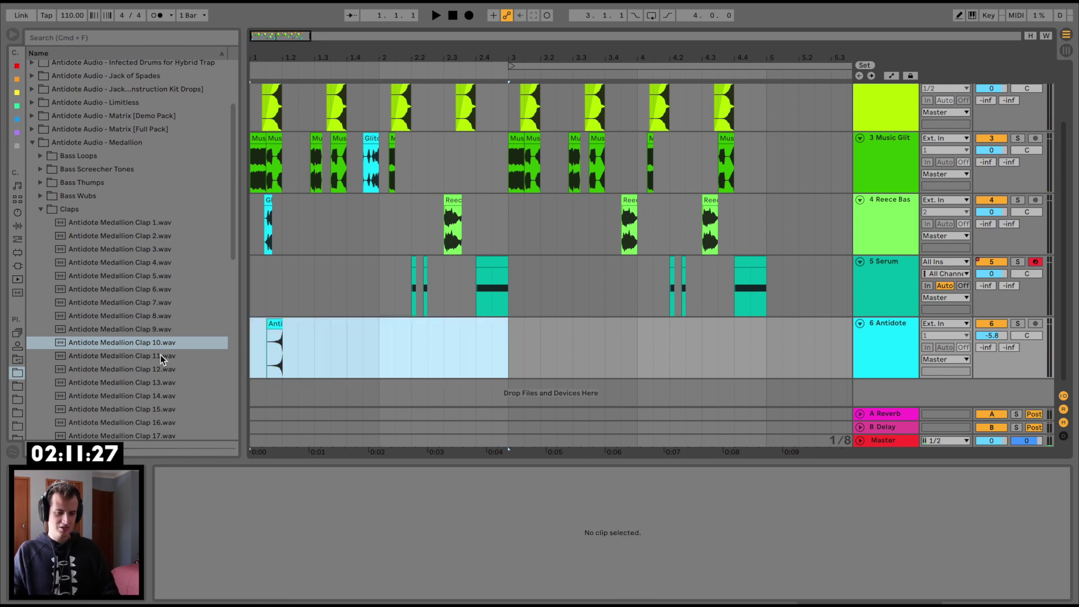
pyautogui.press('super+d')
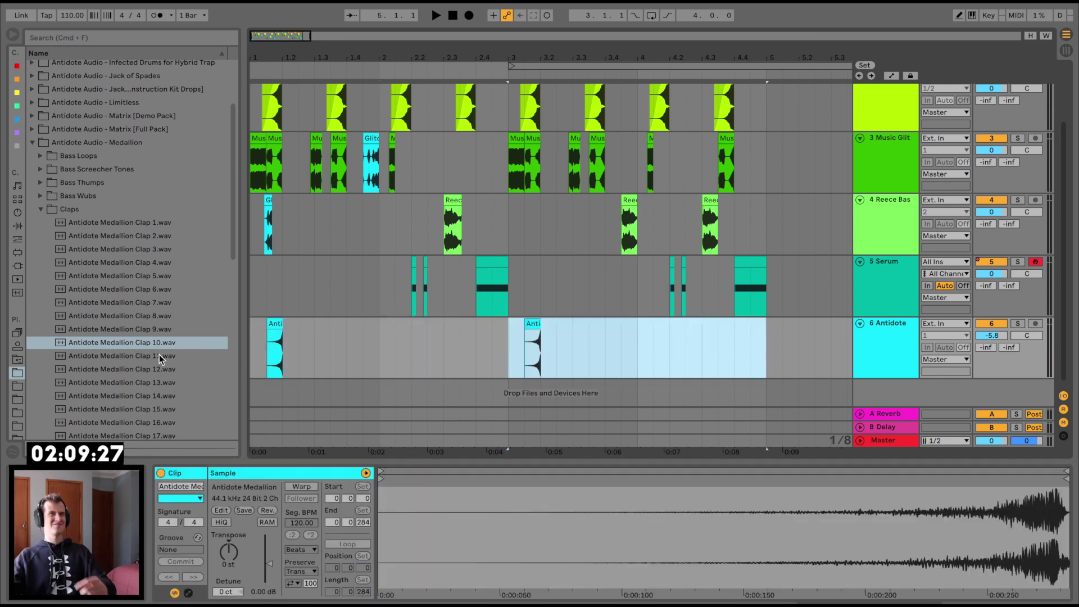
pyautogui.press('space')
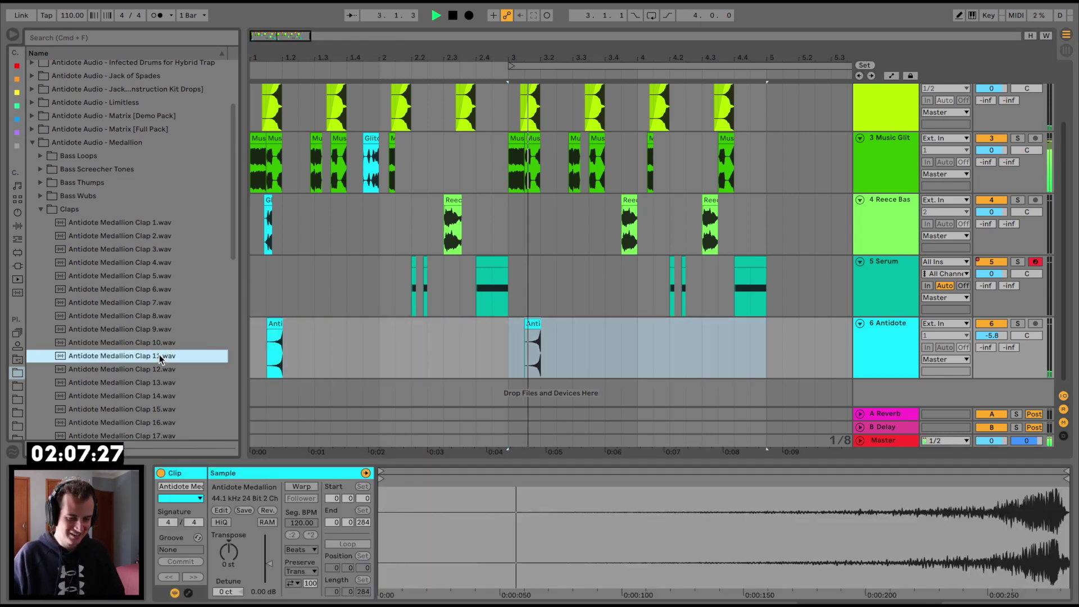
# - Open the Medallion Hats folder and place Antidote Medallion Closed Hat 5.wav on a new audio track at 4.3.3
pyautogui.click(46, 209)
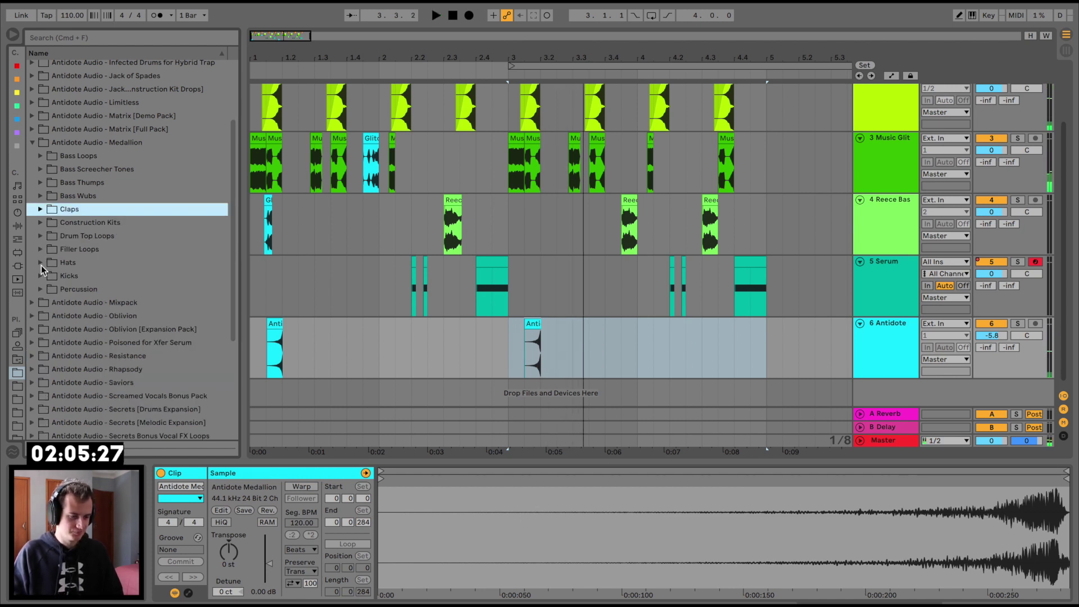
pyautogui.click(41, 261)
pyautogui.click(65, 331)
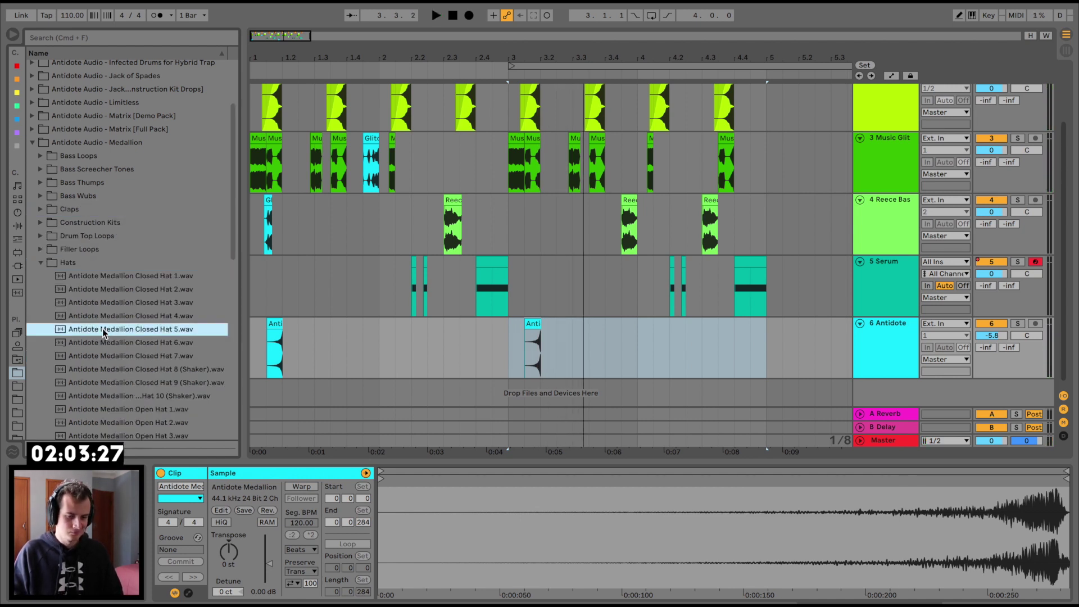
pyautogui.press('super+t')
pyautogui.moveTo(114, 327)
pyautogui.mouseDown()
pyautogui.moveTo(682, 392)
pyautogui.moveTo(737, 376)
pyautogui.moveTo(724, 372)
pyautogui.mouseUp()
pyautogui.click(687, 373)
pyautogui.press('space')
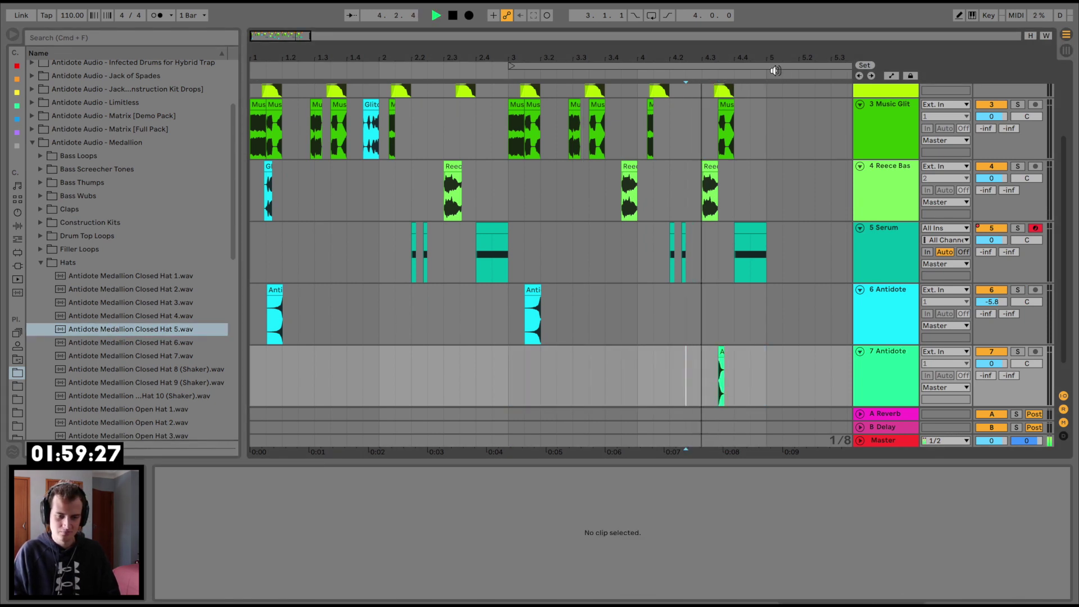
pyautogui.press('space')
# - Reverse the closed hat clip and move it earlier so it ends at about 4.3.3, and play it
pyautogui.scroll(5, 558, 336)
pyautogui.click(553, 371)
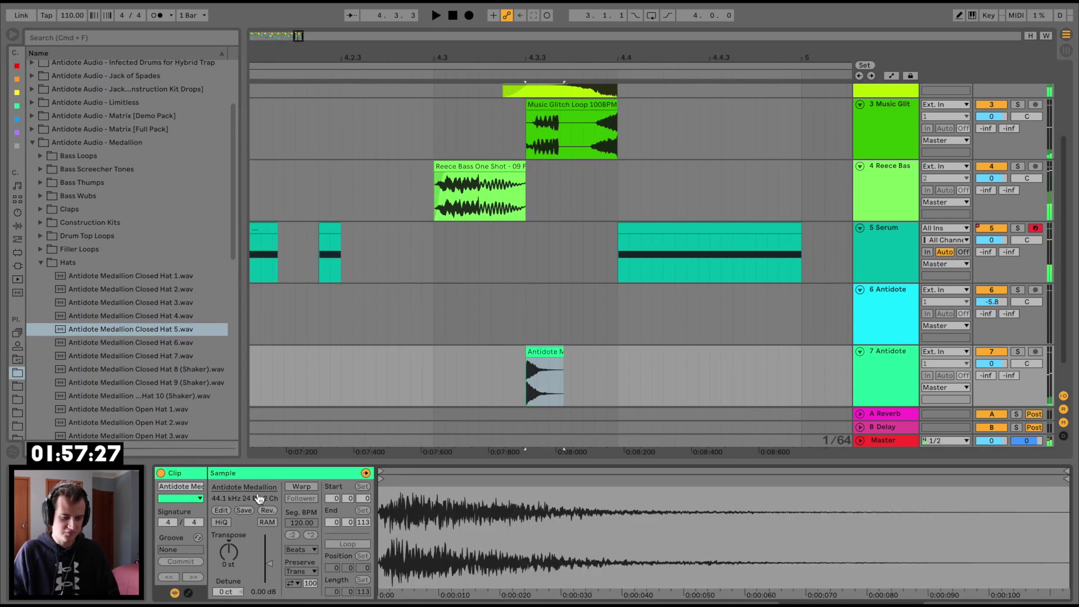
pyautogui.click(273, 510)
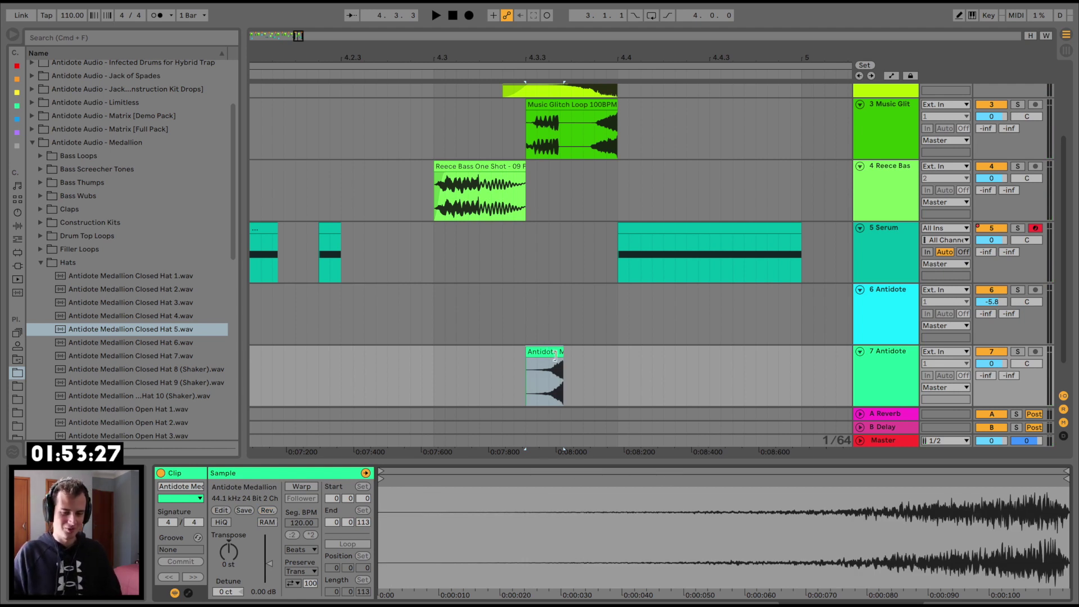
pyautogui.moveTo(555, 355); pyautogui.dragTo(519, 351)
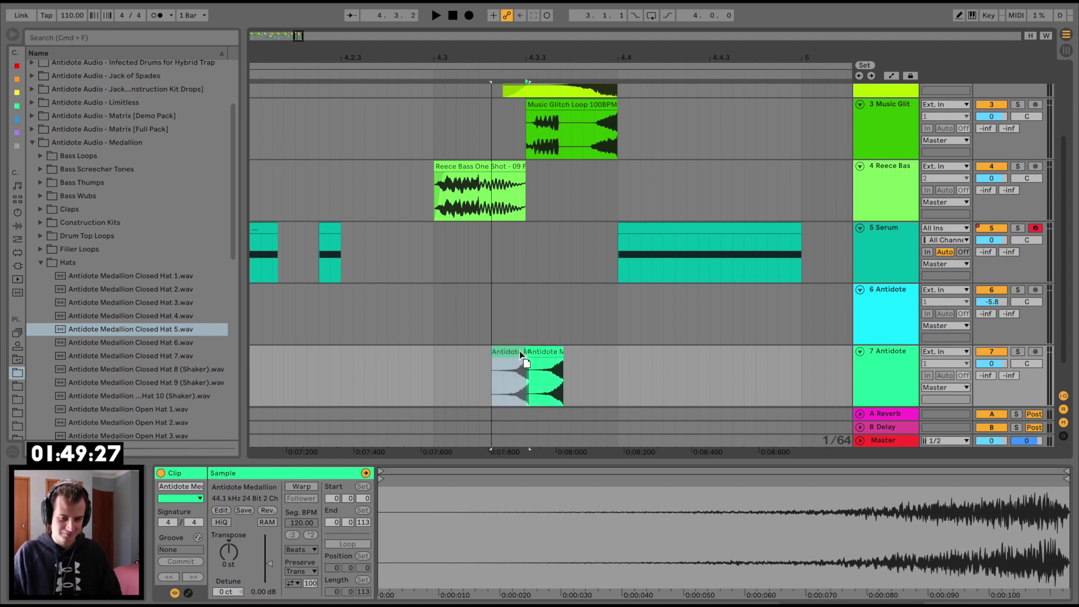
pyautogui.press('space')
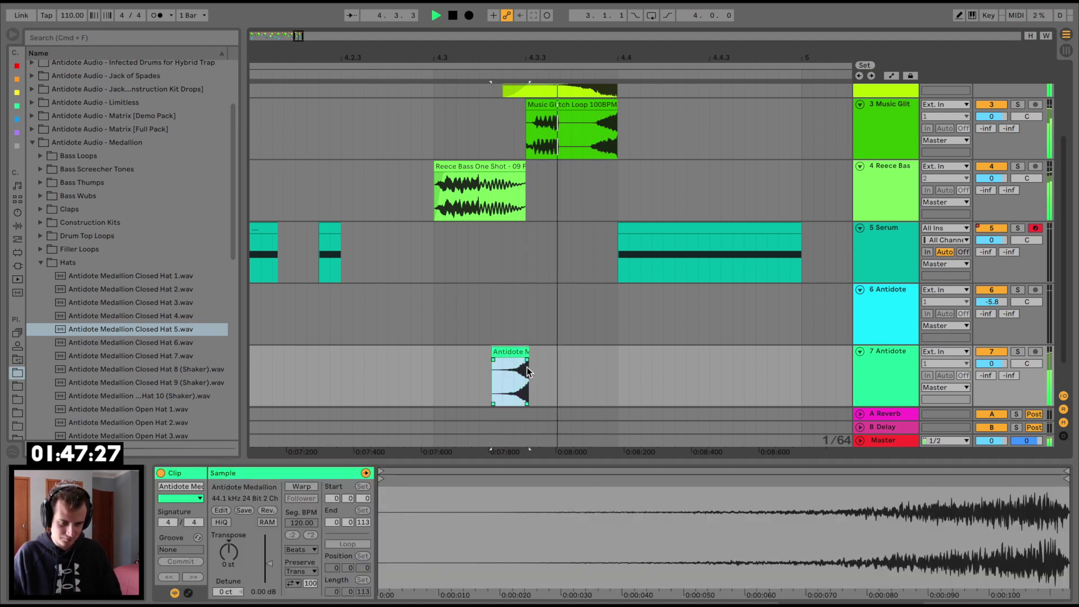
pyautogui.press('space')
# - Copy the one-beat section holding the reversed hat onto beats 1.2 to 2.3 and 3.2 to 4.3
pyautogui.scroll(-5, 619, 268)
pyautogui.scroll(4, 619, 268)
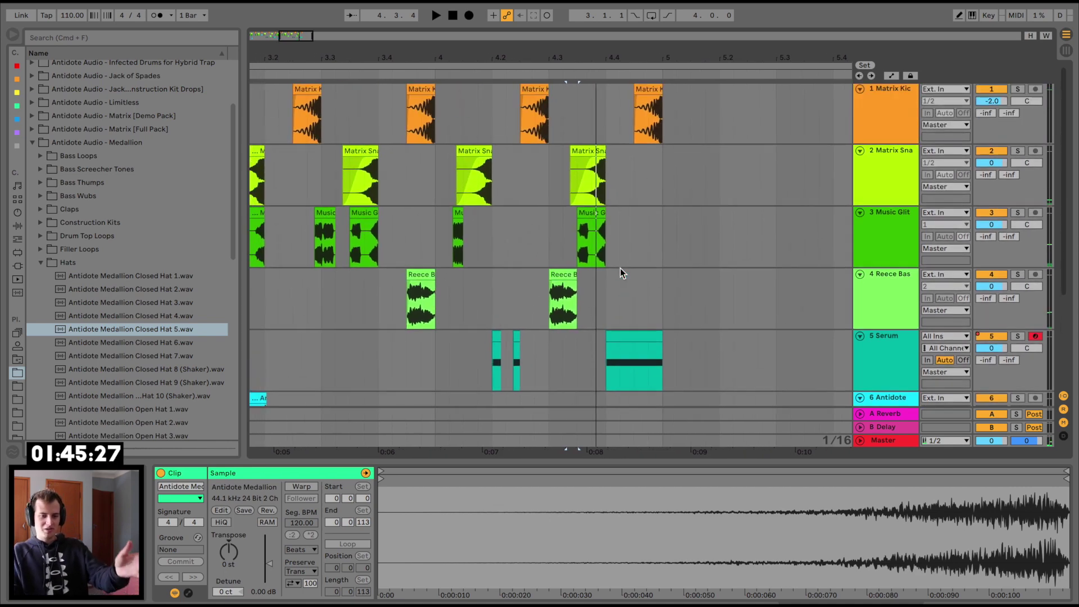
pyautogui.scroll(-4, 619, 268)
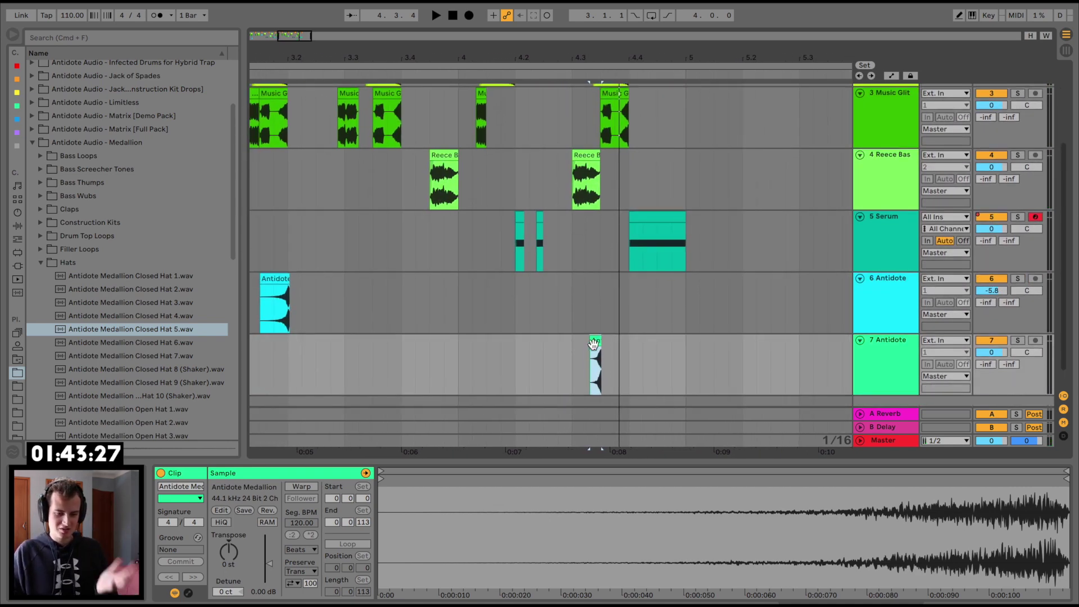
pyautogui.moveTo(621, 356); pyautogui.dragTo(575, 352)
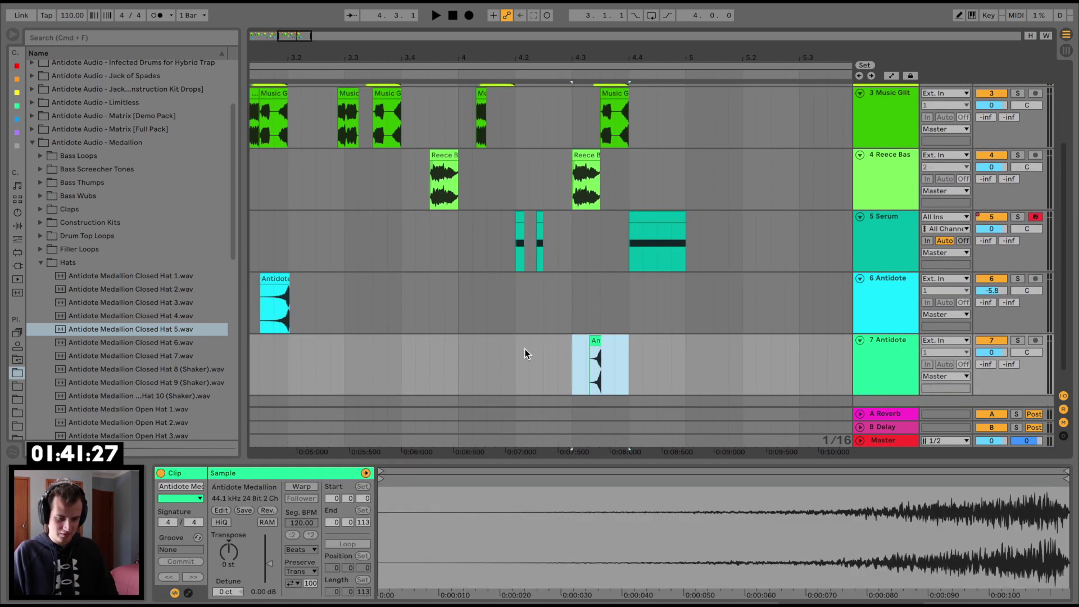
pyautogui.click(511, 348)
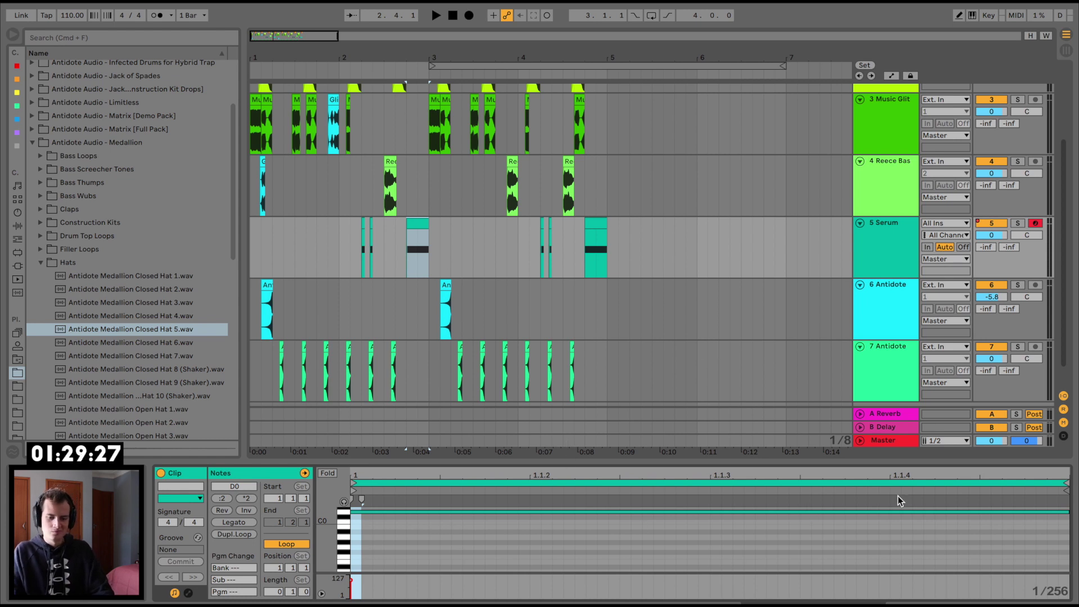
# - Shorten the D0 note in the Serum clip at 2.4 to half a beat, and transpose a duplicated second half up to D1
pyautogui.moveTo(1072, 518); pyautogui.dragTo(710, 555)
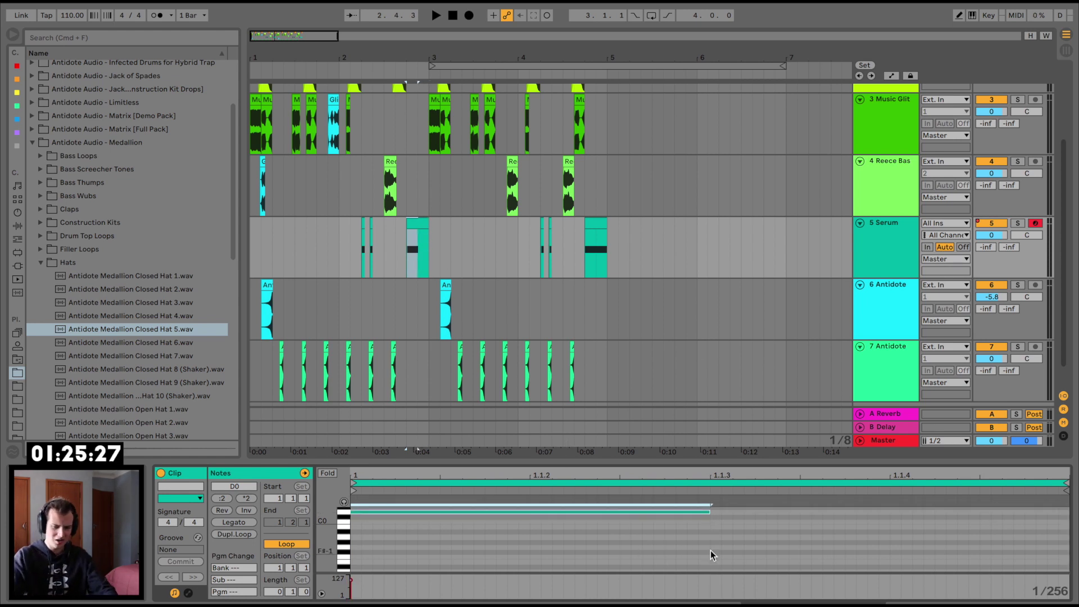
pyautogui.press('super+d')
pyautogui.hotkey('shift', 'Up')
pyautogui.press('space')
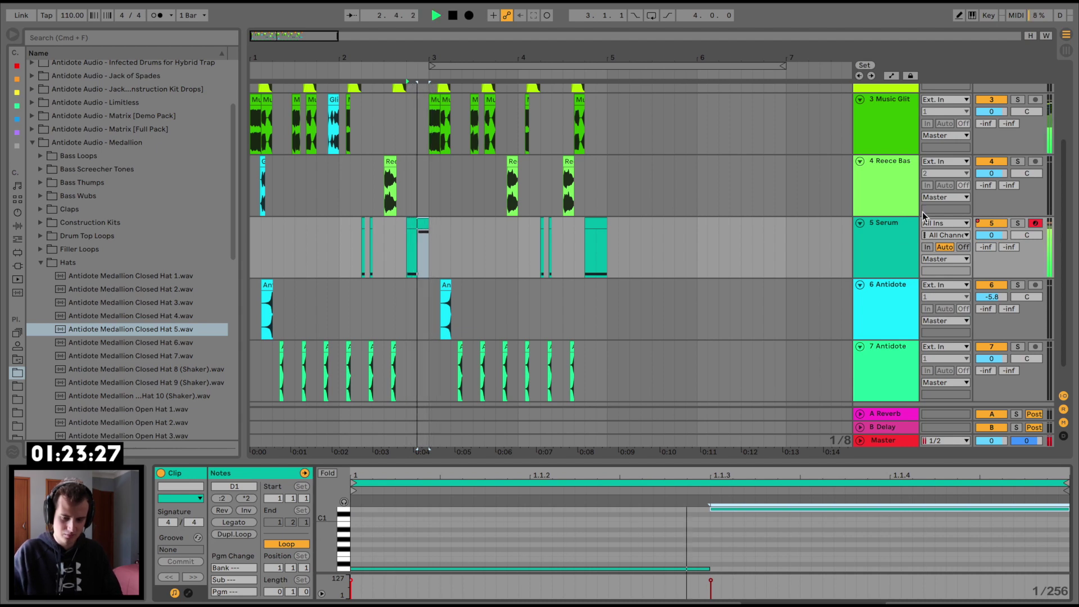
pyautogui.press('space')
# - Open the Serum instrument on track 5, enable Mono and Legato voicing, and raise the Porta glide while replaying the octave jump
pyautogui.doubleClick(895, 248)
pyautogui.press('space')
pyautogui.press('space')
pyautogui.press('space')
pyautogui.press('space')
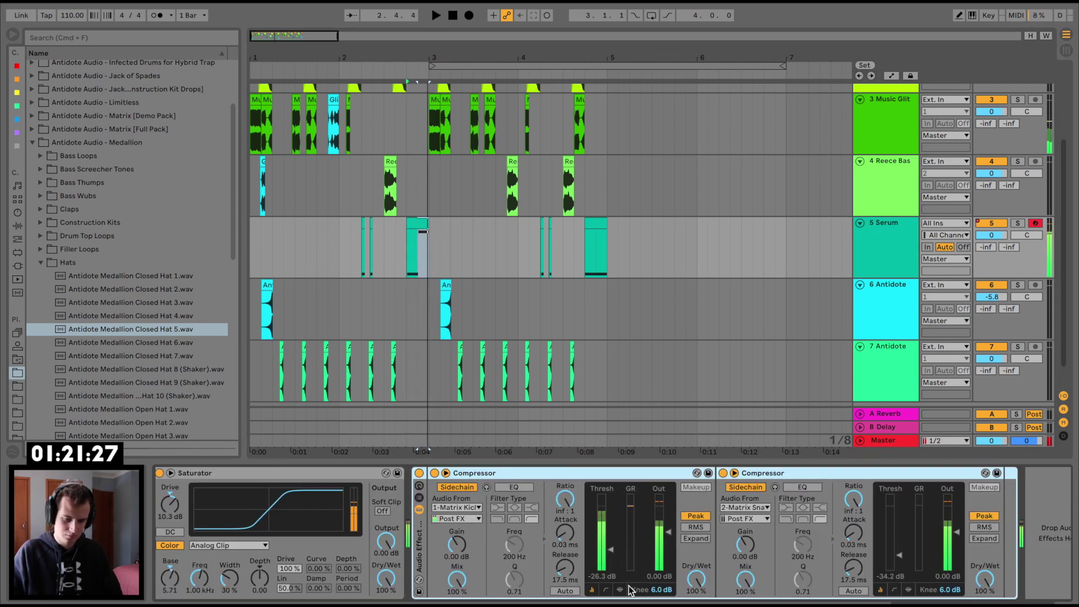
pyautogui.scroll(5, 304, 517)
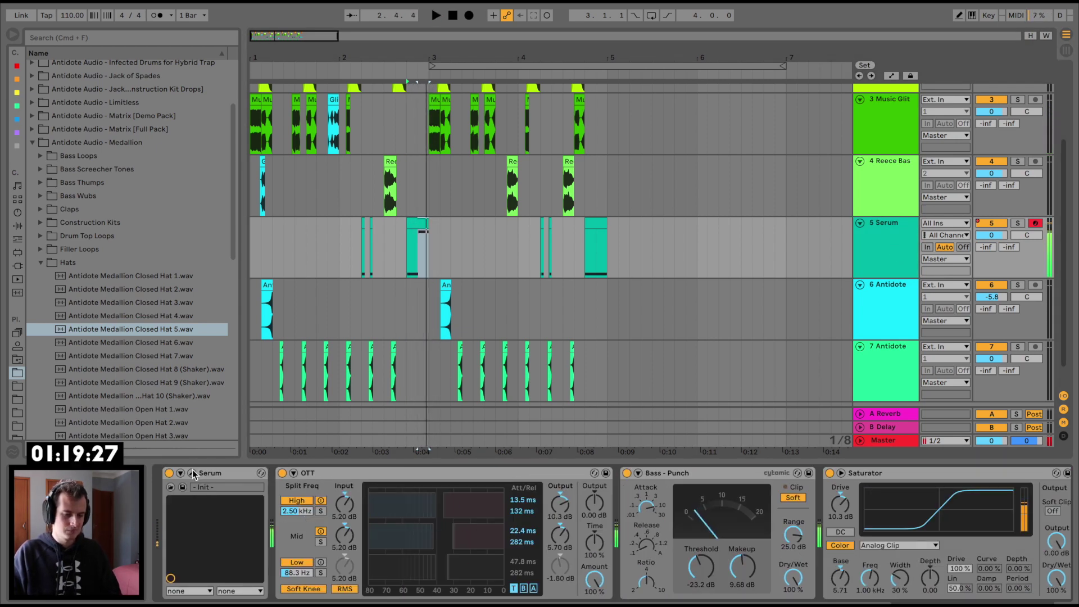
pyautogui.click(192, 473)
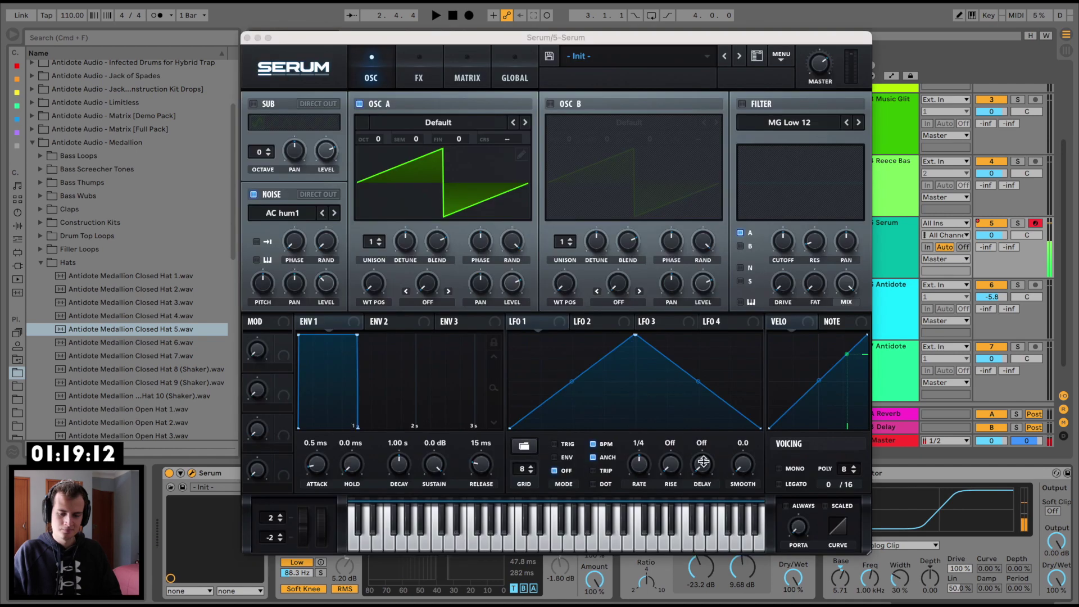
pyautogui.click(776, 482)
pyautogui.press('space')
pyautogui.moveTo(796, 530); pyautogui.dragTo(813, 414)
pyautogui.press('space')
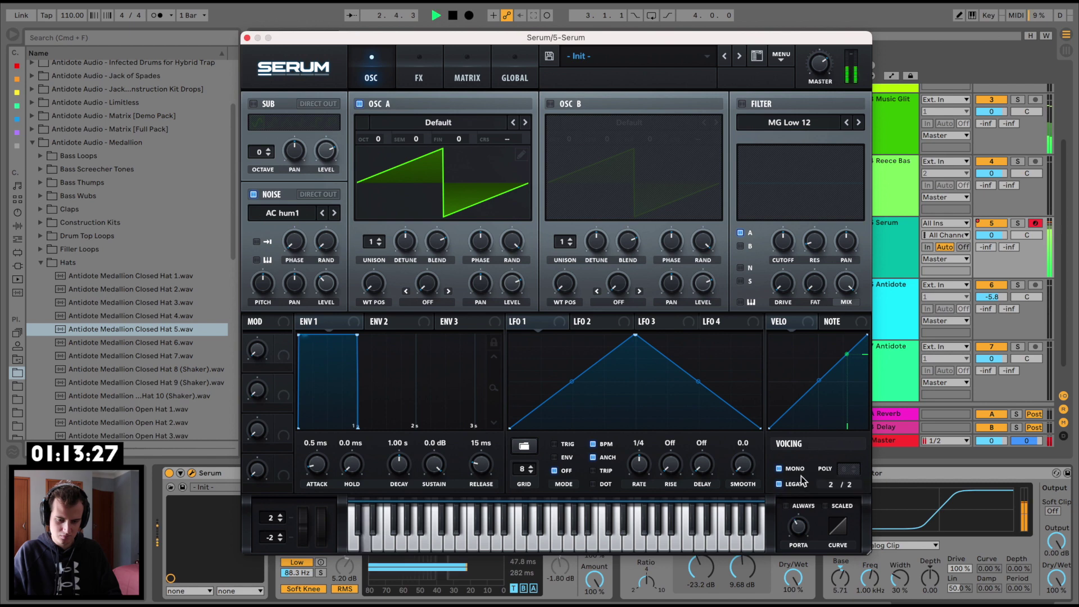
pyautogui.click(247, 38)
pyautogui.click(418, 247)
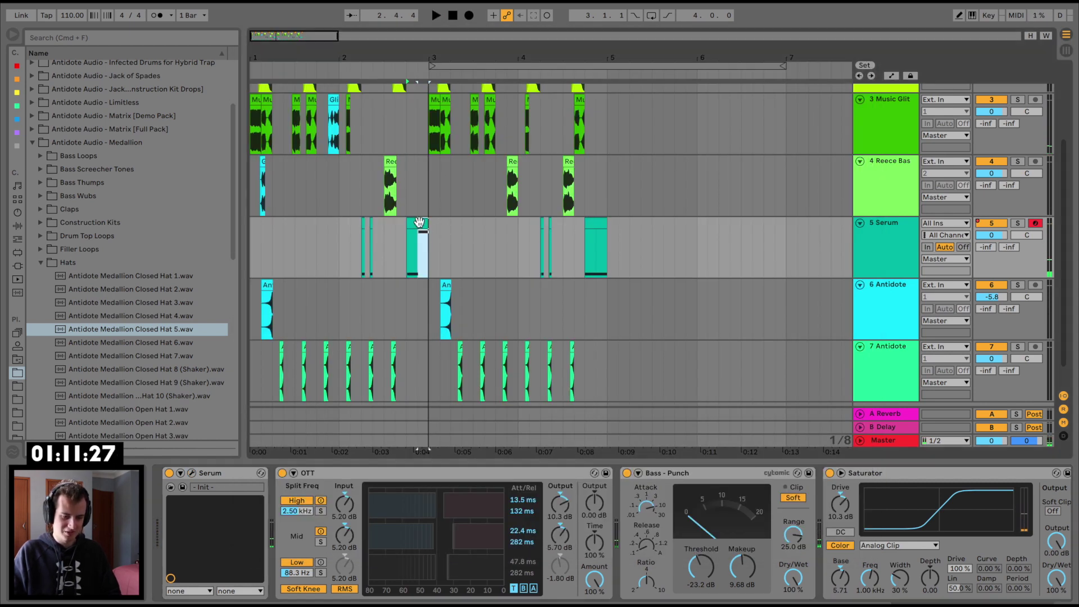
# - Lengthen the D0 note in the Serum clip at 2.4 so it overlaps the D1 note, and play the glide
pyautogui.moveTo(710, 565); pyautogui.dragTo(777, 567)
pyautogui.press('space')
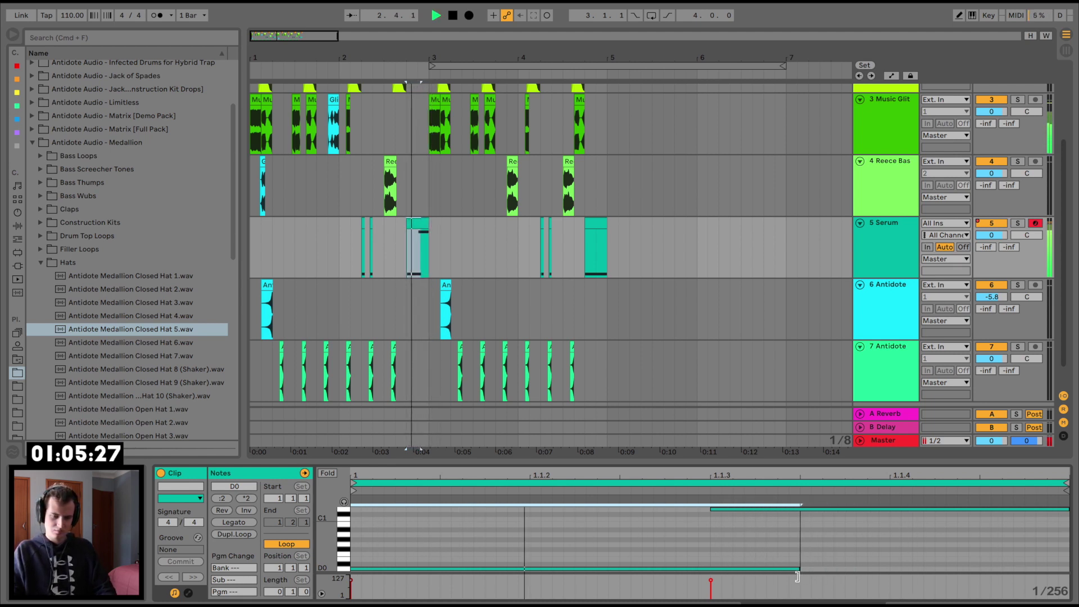
# - Toggle the sidechain compressor rack on the Serum track and replay the octave glide
pyautogui.click(885, 264)
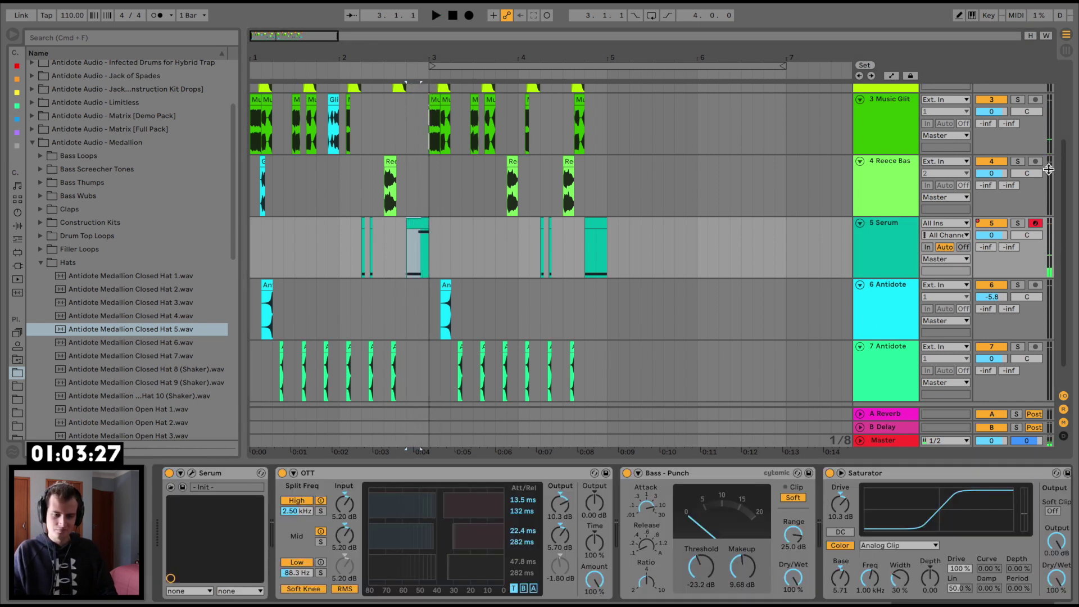
pyautogui.hscroll(10, 782, 510)
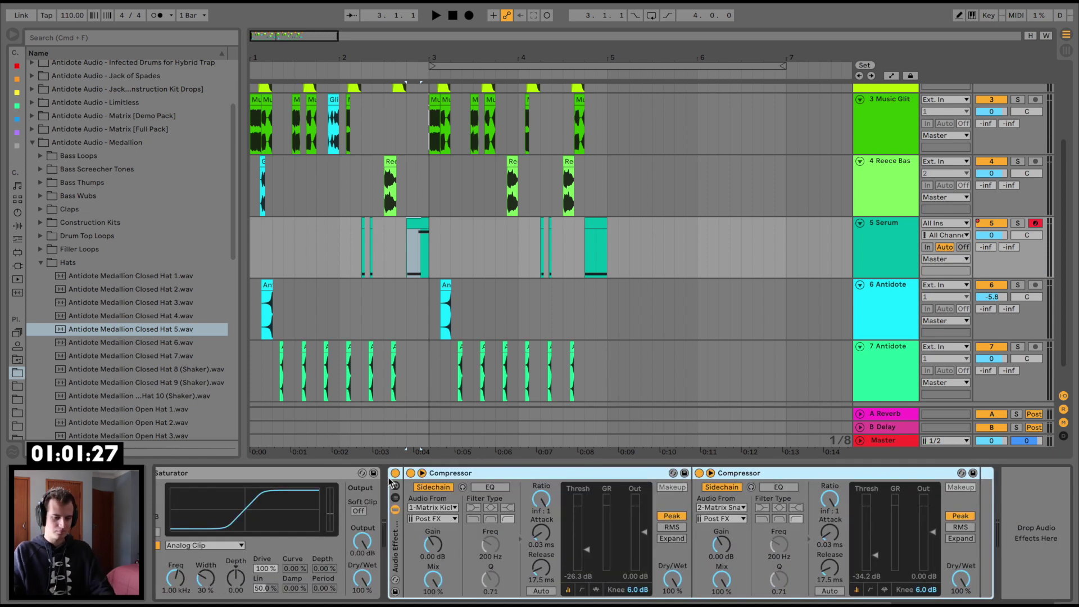
pyautogui.click(395, 473)
pyautogui.press('space')
pyautogui.hscroll(-10, 325, 474)
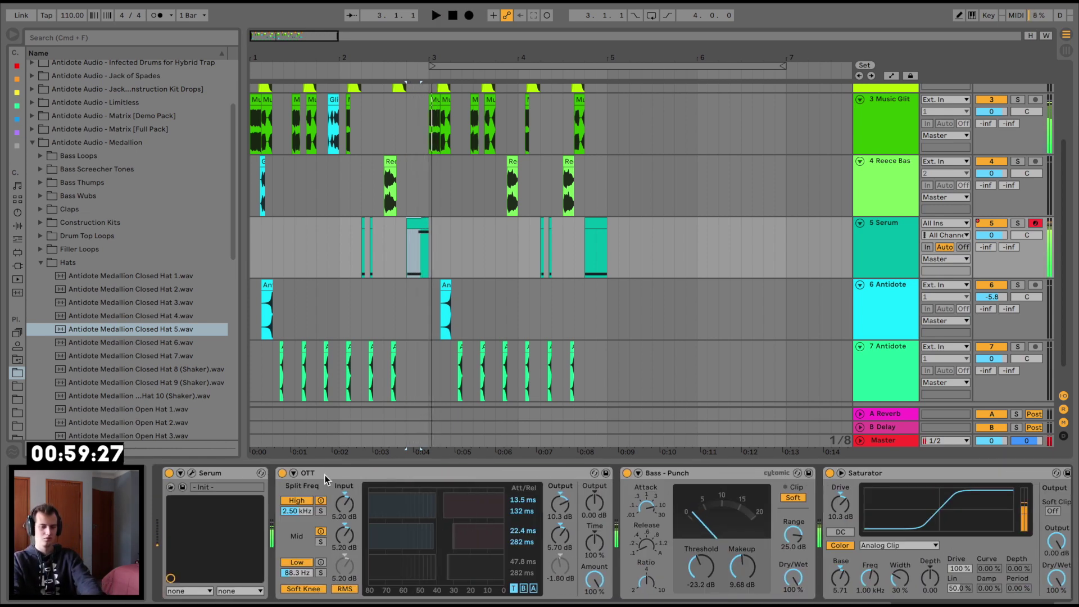
pyautogui.press('space')
# - Open the Serum instrument and set its Porta glide time to 43 ms while the clip plays
pyautogui.click(193, 473)
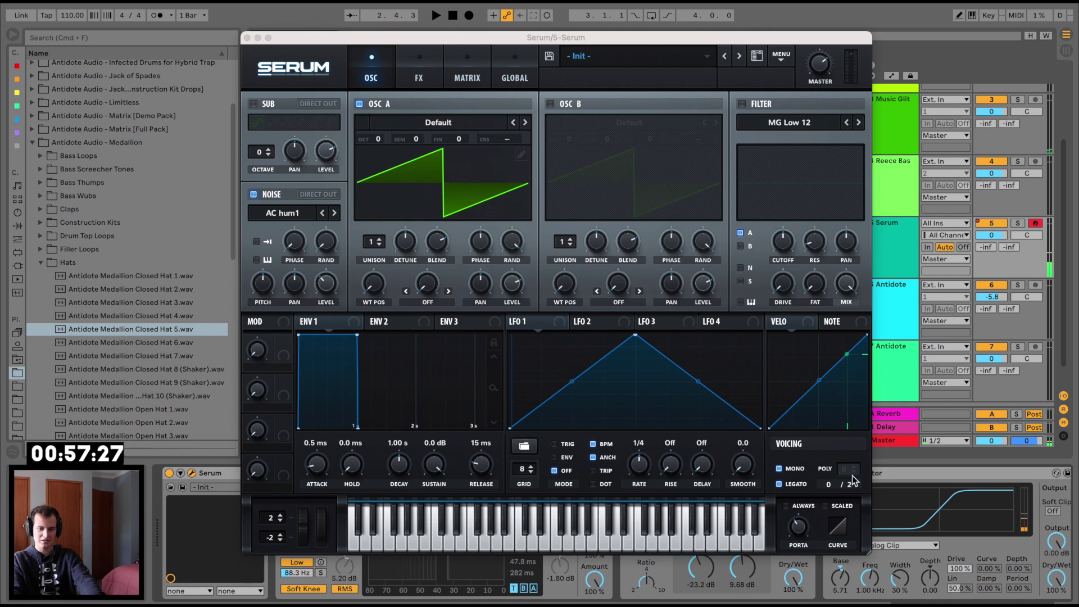
pyautogui.press('space')
pyautogui.moveTo(798, 525)
pyautogui.mouseDown()
pyautogui.moveTo(803, 506)
pyautogui.moveTo(802, 533)
pyautogui.mouseUp()
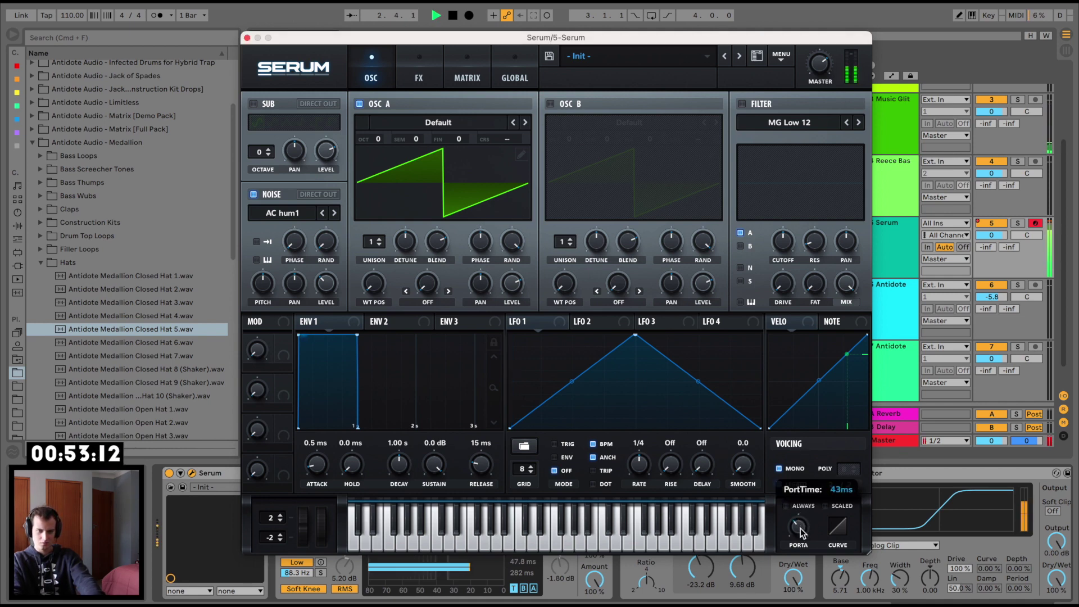
# - Enable Serum's oscillator B at octave +4, set its warp to Sync (Window 1/2), and raise the warp amount during playback
pyautogui.click(551, 104)
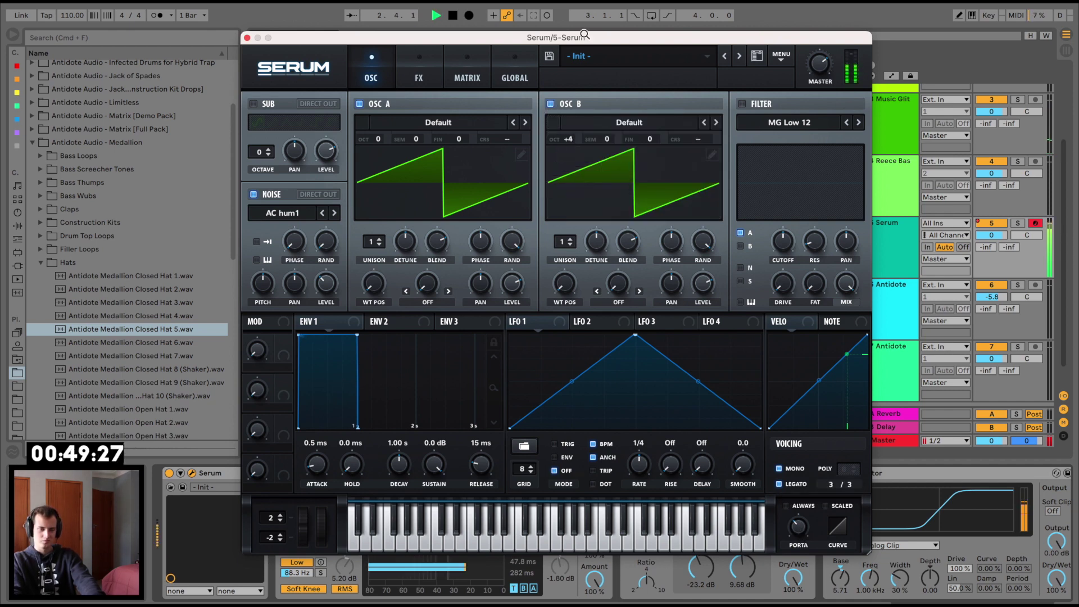
pyautogui.click(631, 298)
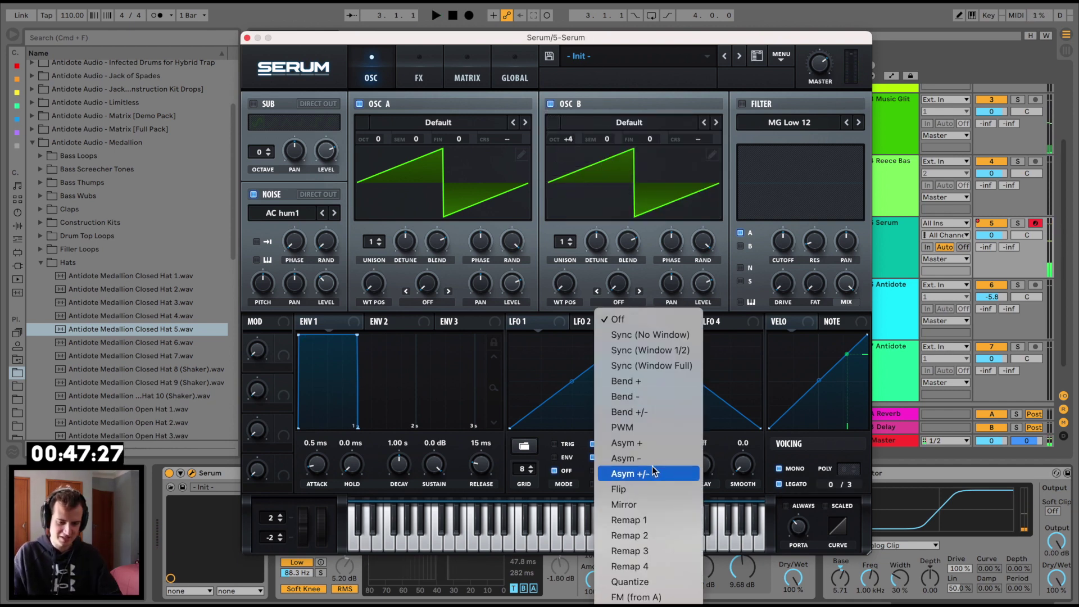
pyautogui.click(661, 354)
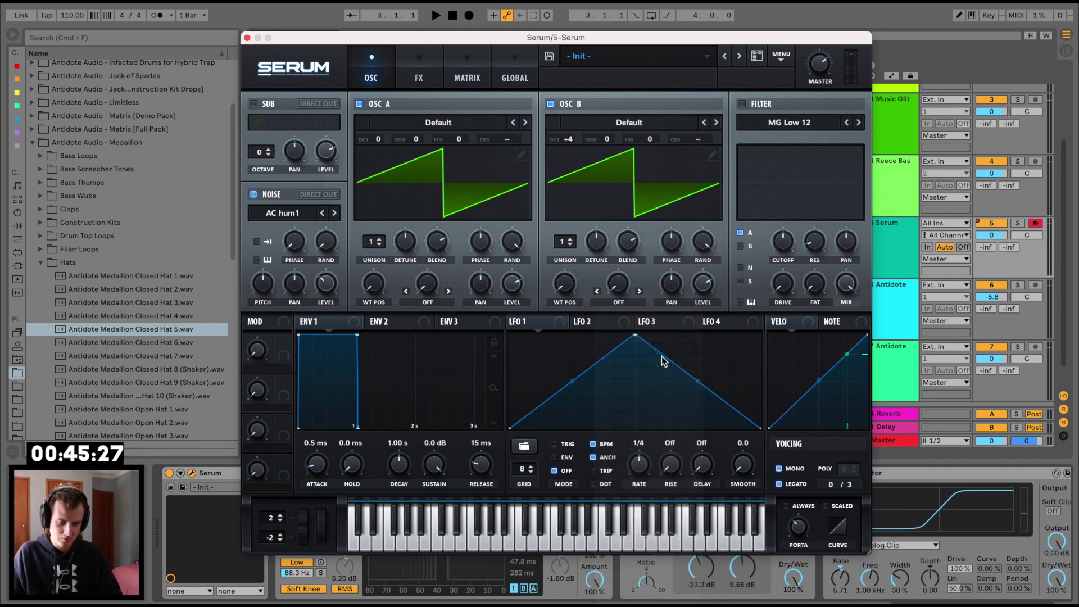
pyautogui.press('space')
pyautogui.moveTo(616, 285); pyautogui.dragTo(616, 204)
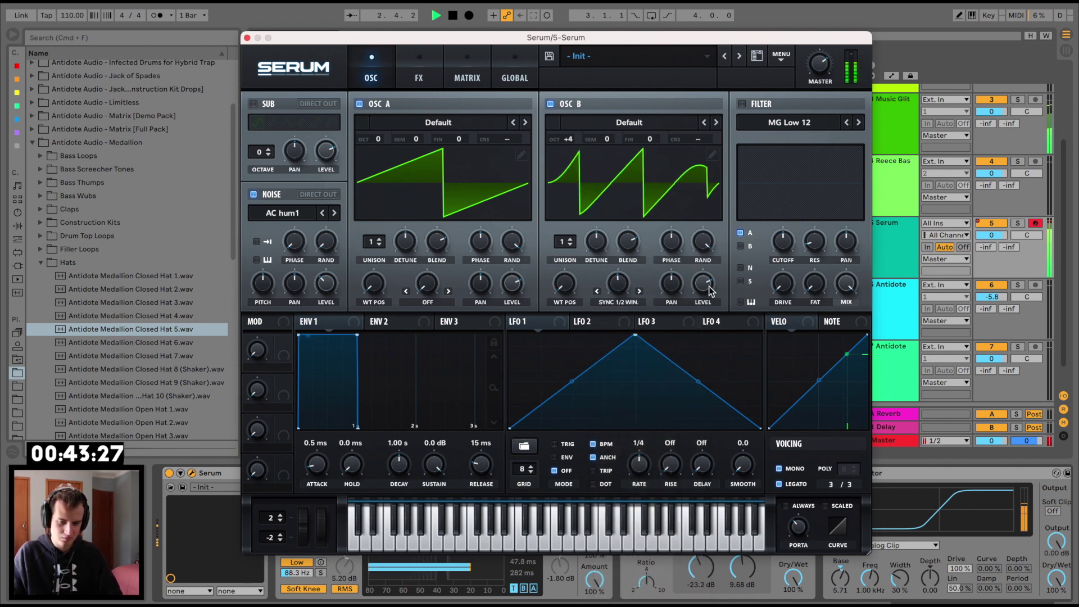
pyautogui.press('space')
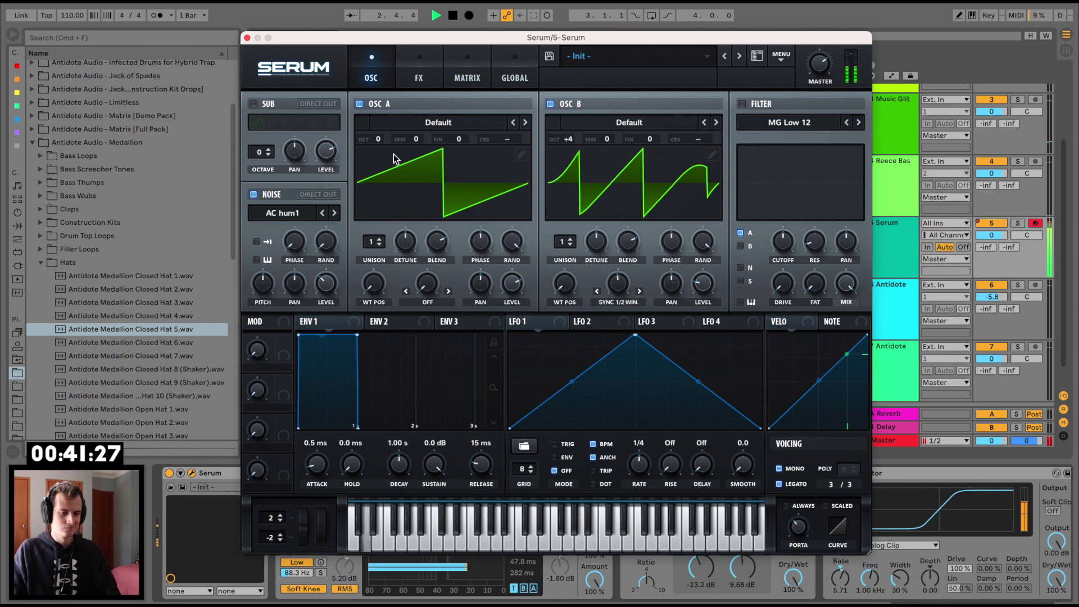
pyautogui.click(246, 38)
# - Return the play position to the start and move the hat track directly below the snare track
pyautogui.press('-')
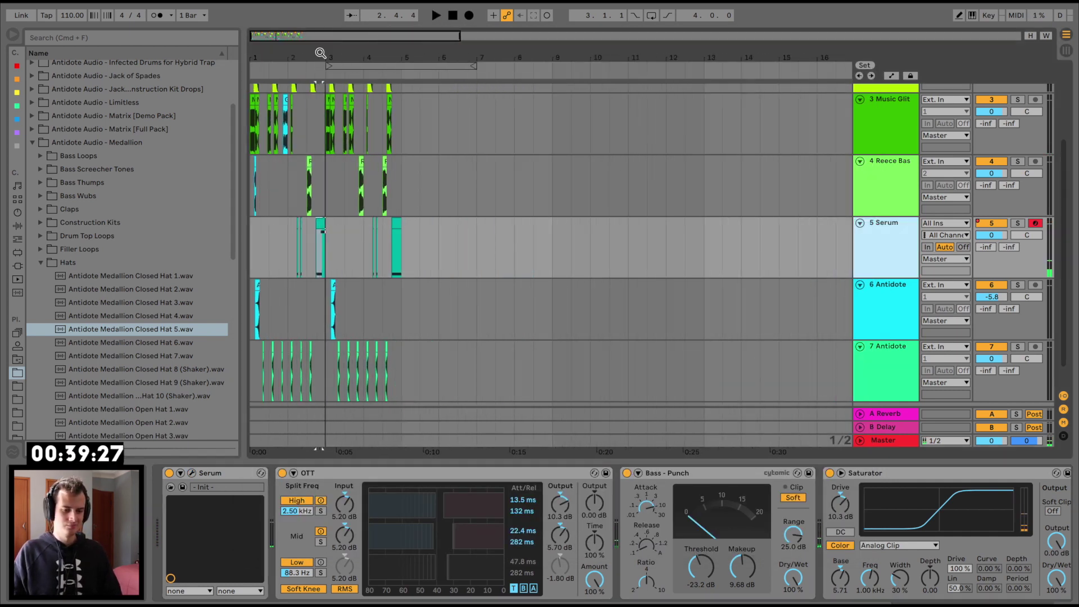
pyautogui.click(252, 251)
pyautogui.scroll(4, 252, 250)
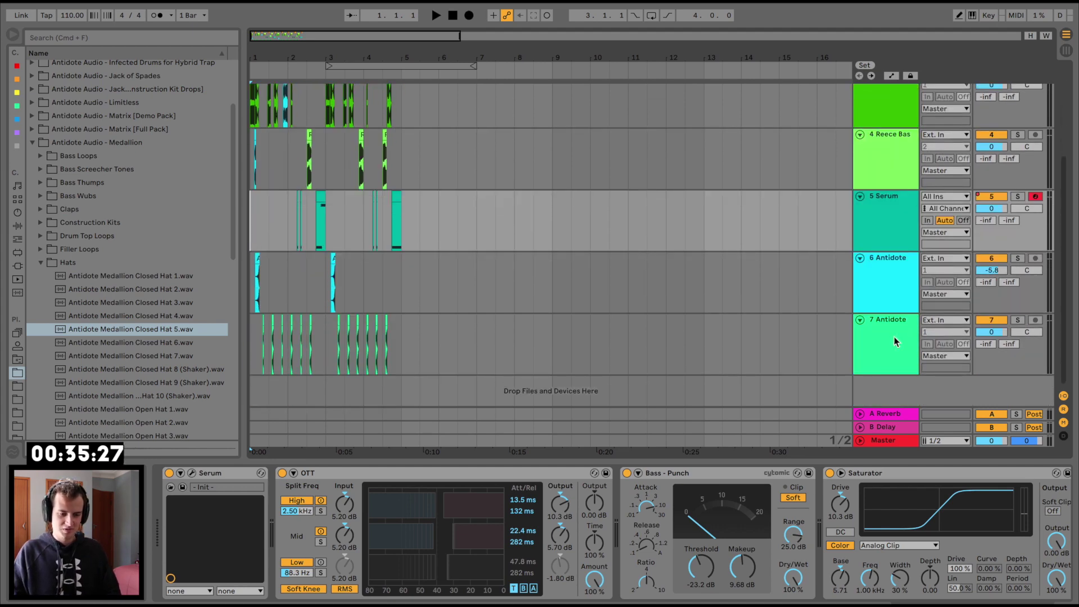
pyautogui.click(896, 341)
pyautogui.scroll(2, 892, 88)
pyautogui.moveTo(893, 90); pyautogui.dragTo(893, 157)
# - Group the kick, snare and hat tracks together
pyautogui.scroll(2, 894, 150)
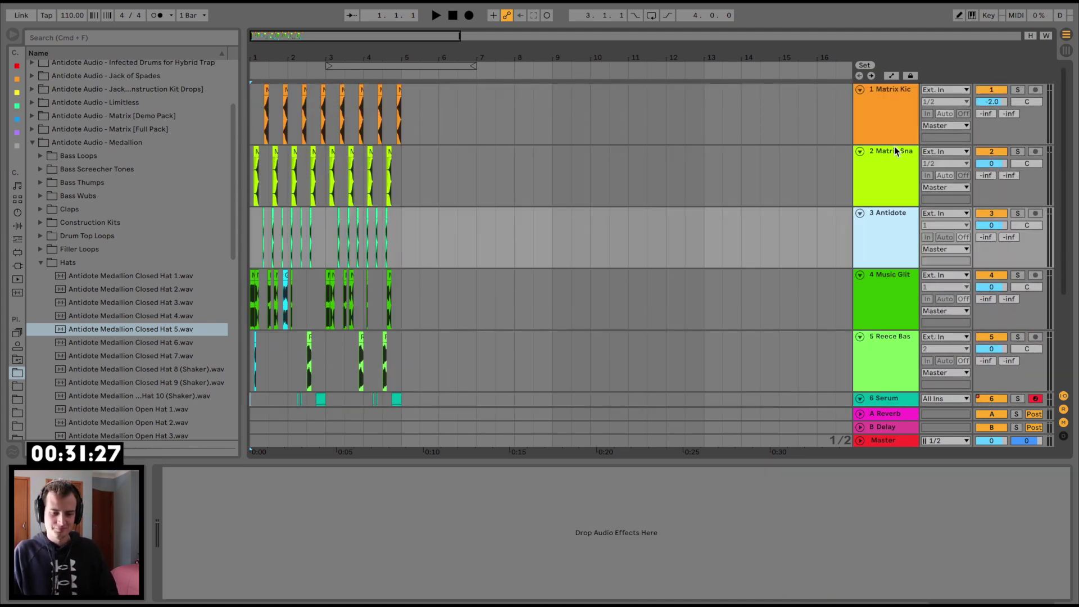
pyautogui.keyDown('shift'); pyautogui.click(884, 123); pyautogui.keyUp('shift')
pyautogui.press('super+g')
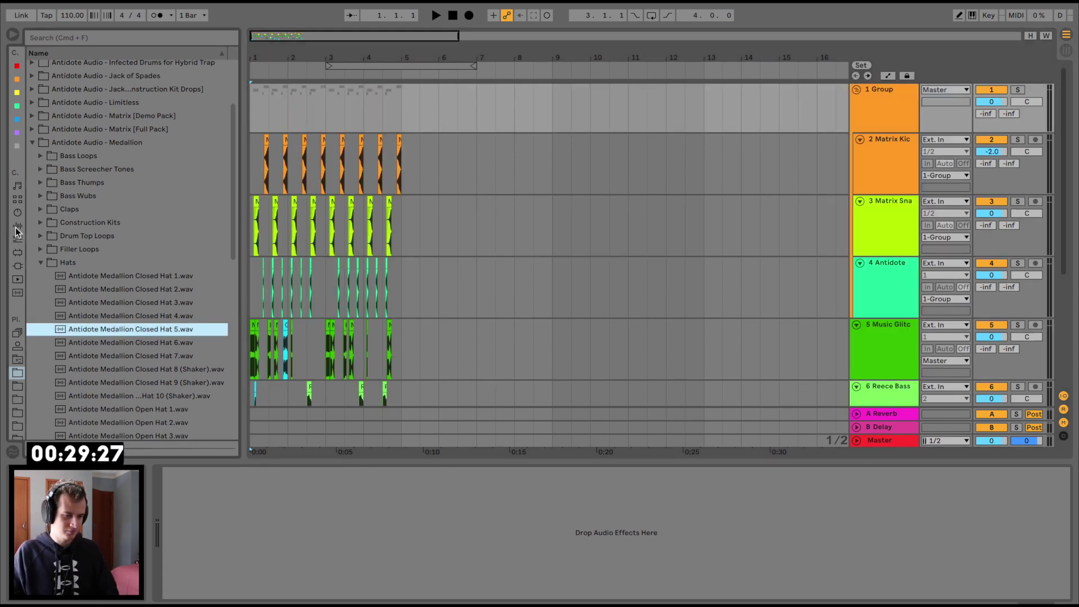
# - Add a Saturator to the drum group with Drive 3.43 dB and Base 3.43, and set the kick track's volume to -1.2 dB
pyautogui.click(18, 225)
pyautogui.moveTo(53, 366); pyautogui.dragTo(337, 108)
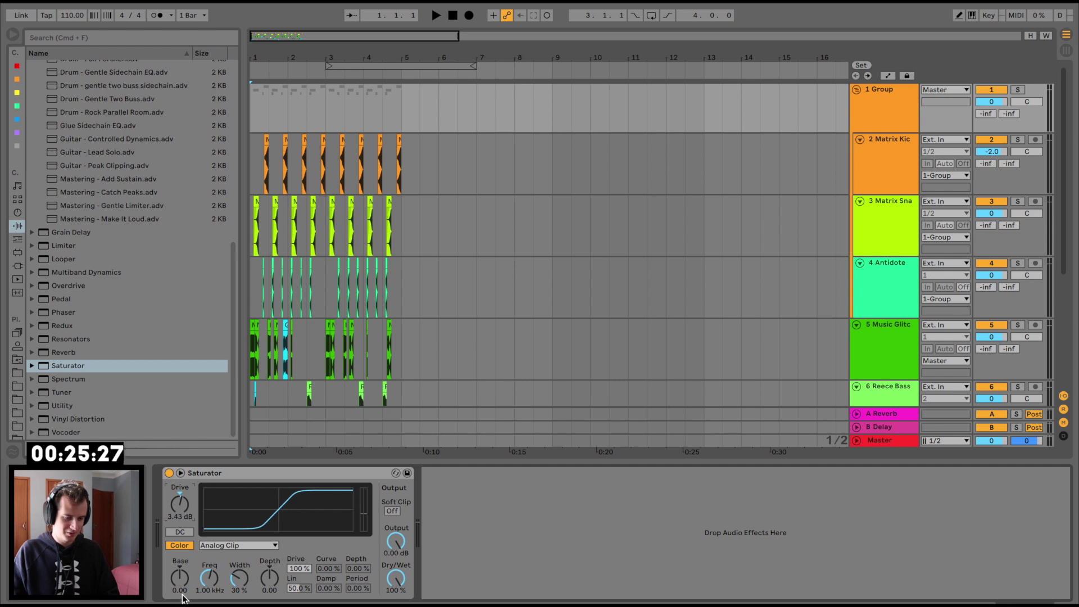
pyautogui.press('space')
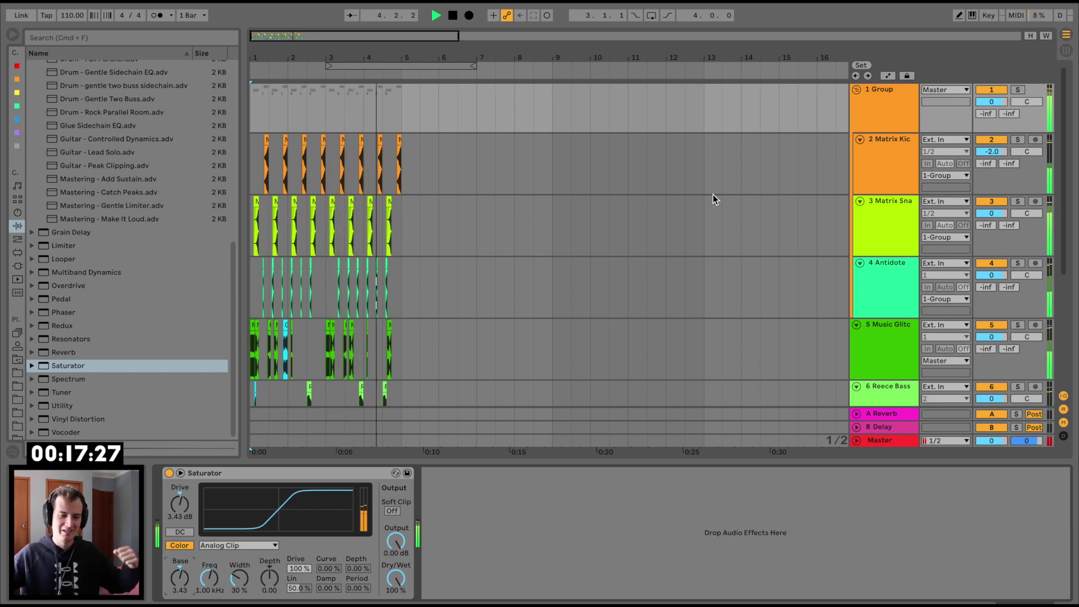
pyautogui.press('space')
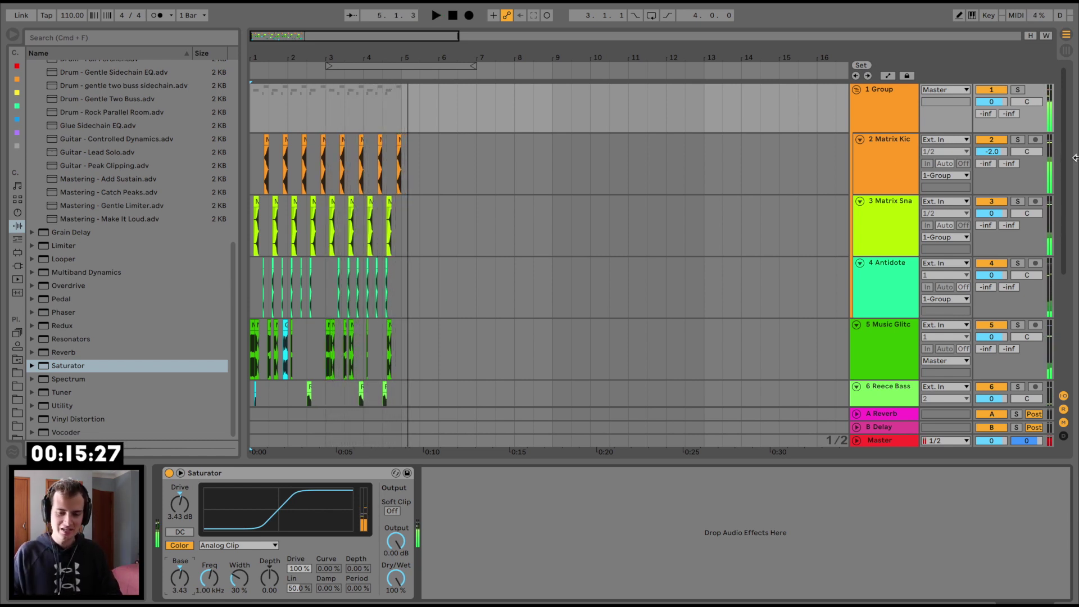
pyautogui.moveTo(997, 149); pyautogui.dragTo(997, 143)
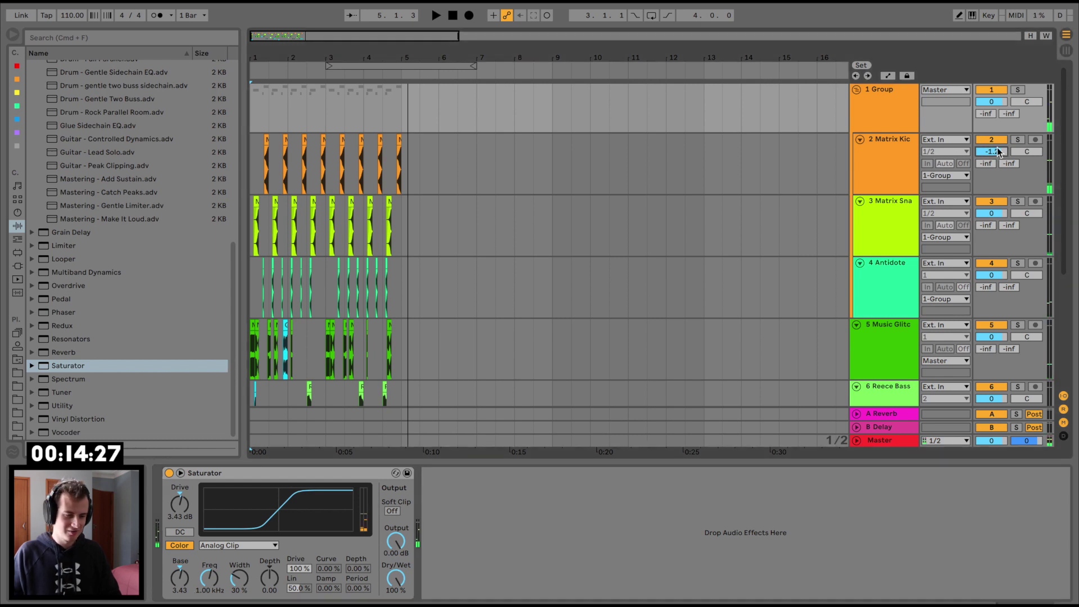
# - Add the OTT Multiband Dynamics preset to the drum group at 23% Amount and place it before the Saturator
pyautogui.click(33, 272)
pyautogui.moveTo(61, 369); pyautogui.dragTo(494, 556)
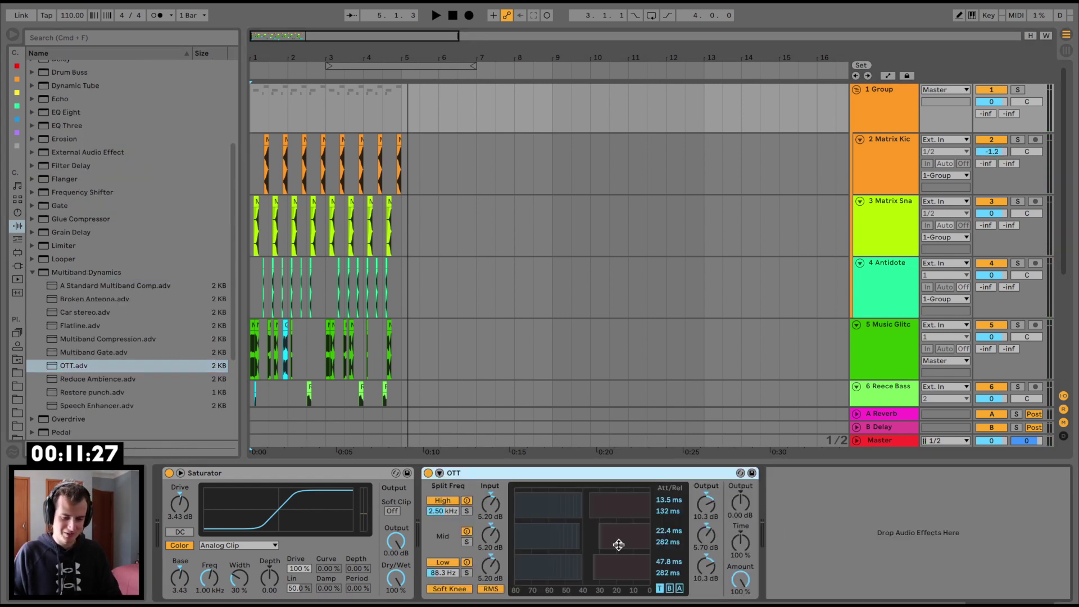
pyautogui.press('space')
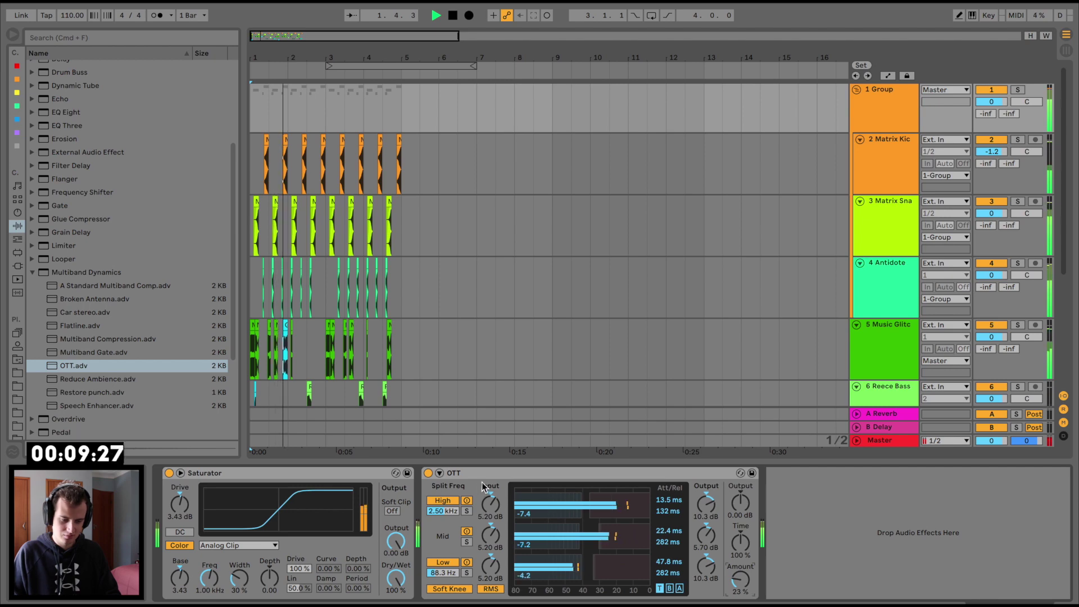
pyautogui.moveTo(461, 472); pyautogui.dragTo(197, 489)
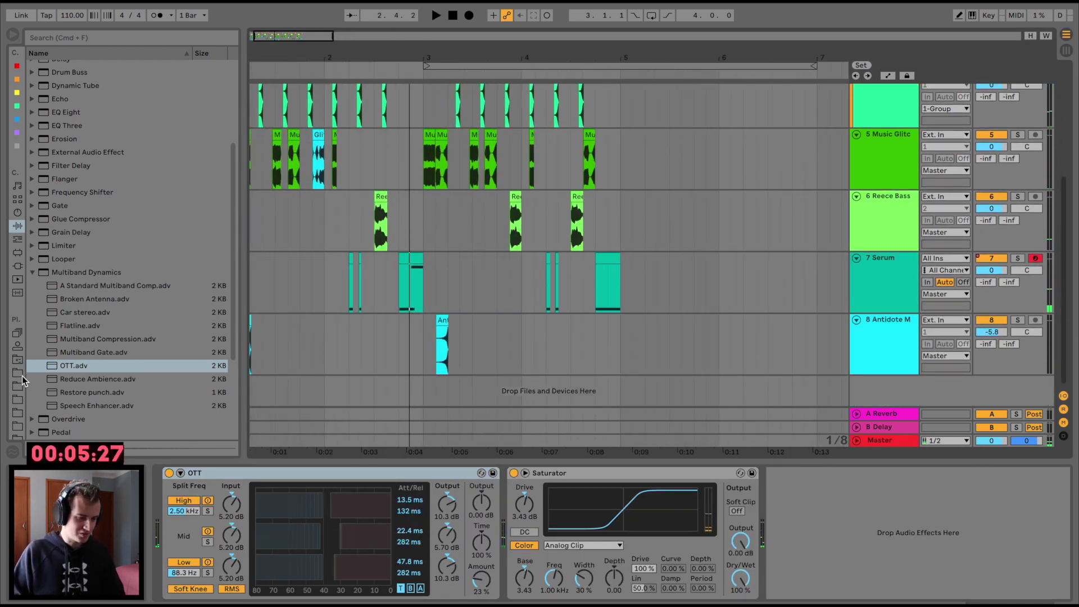
# - Collapse the Medallion sample folder and open the Downsweeps & Risers folder inside the Jack of Spades FX samples
pyautogui.click(39, 264)
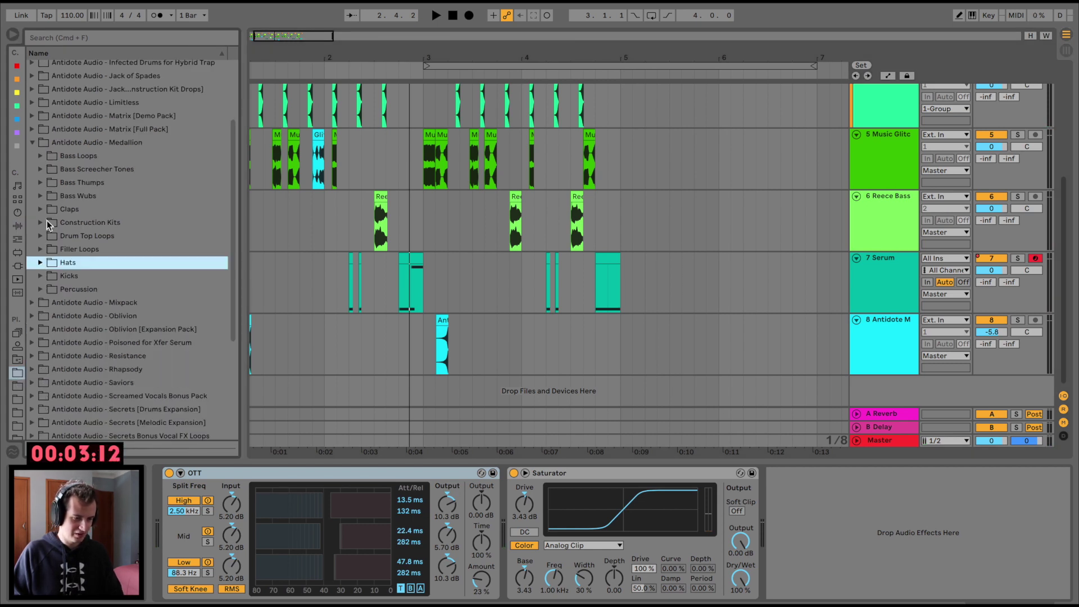
pyautogui.scroll(1, 46, 221)
pyautogui.click(36, 164)
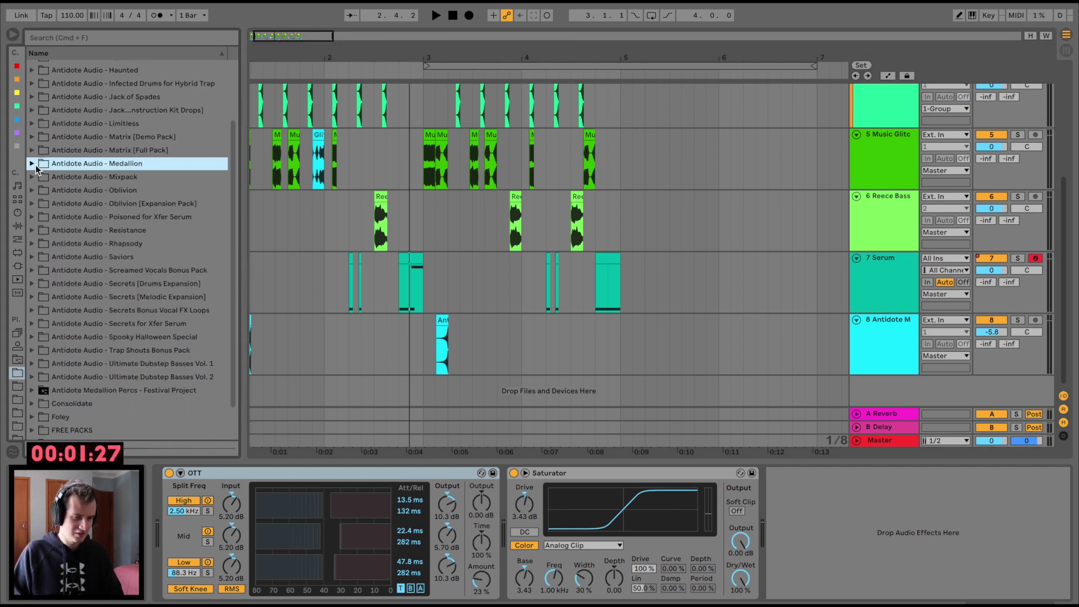
pyautogui.scroll(2, 36, 122)
pyautogui.click(36, 123)
pyautogui.click(40, 203)
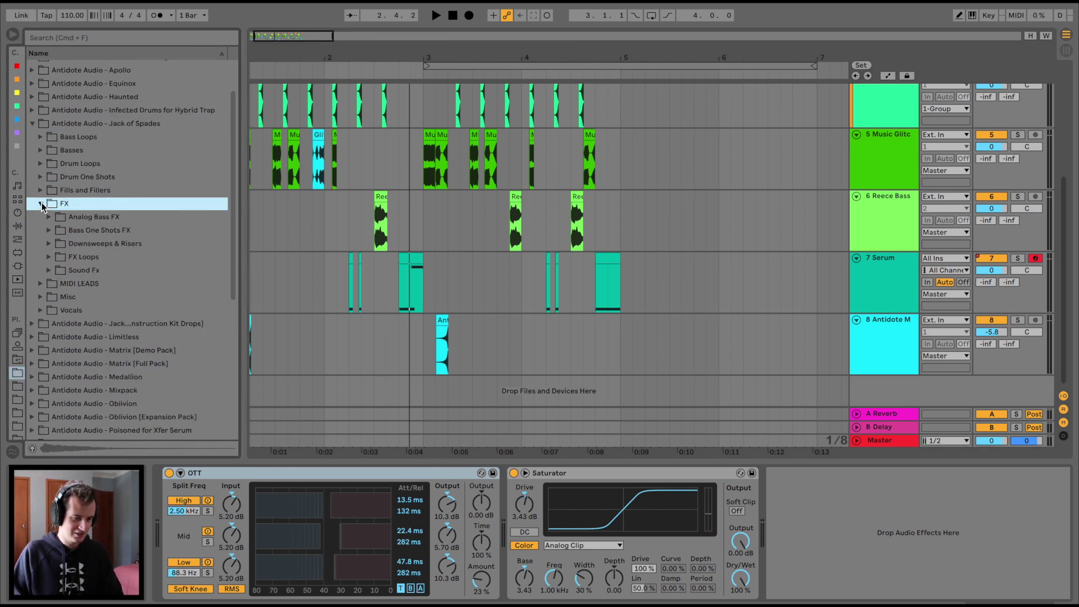
pyautogui.click(53, 248)
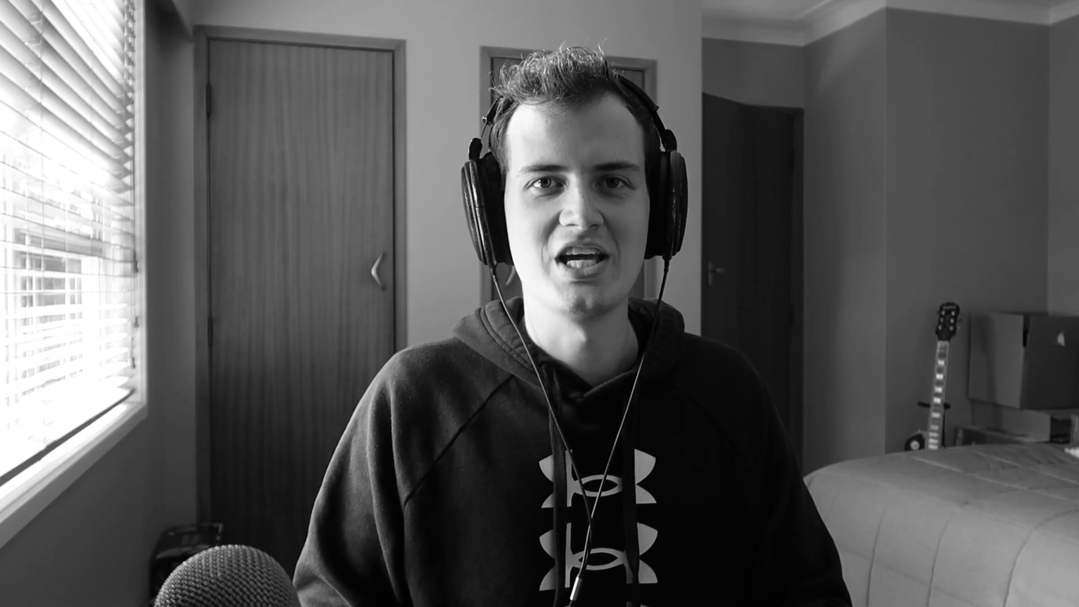
pyautogui.click(49, 243)
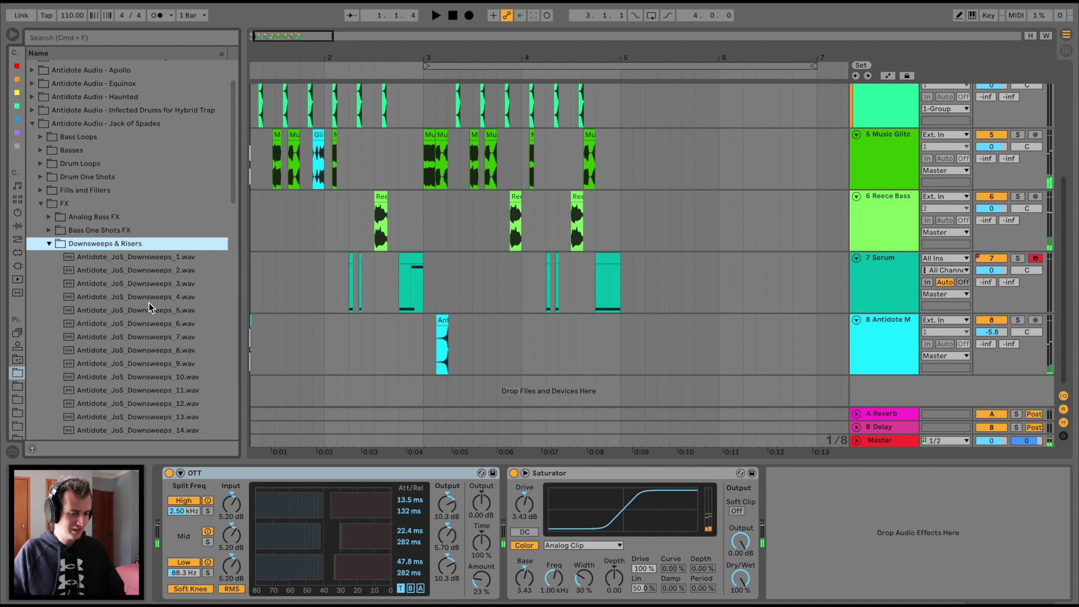
# - Preview Antidote_JoS_Downsweeps_4.wav and place it on a new audio track starting at beat 2.4
pyautogui.click(150, 302)
pyautogui.scroll(-2, 150, 303)
pyautogui.moveTo(139, 248); pyautogui.dragTo(400, 391)
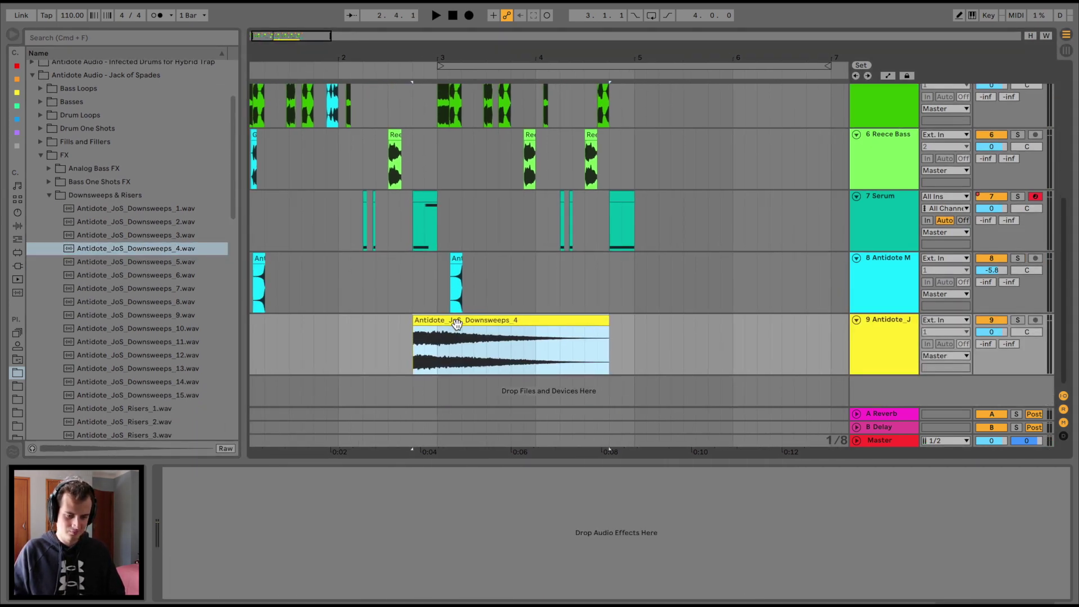
pyautogui.click(413, 373)
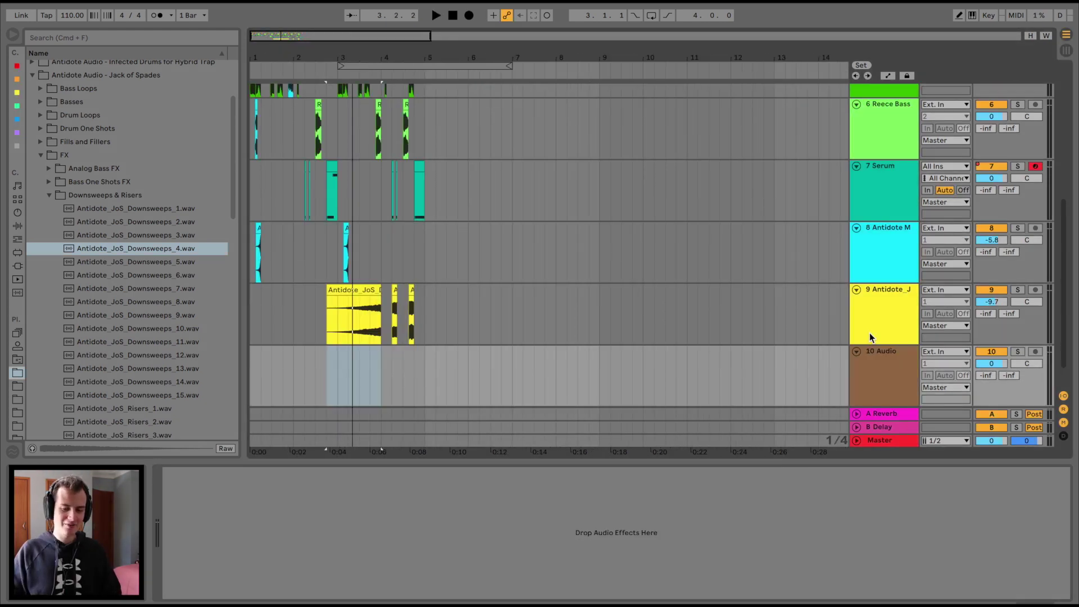
# - Group all the arrangement tracks, from the drum group through the downsweep track, into one outer group
pyautogui.click(868, 333)
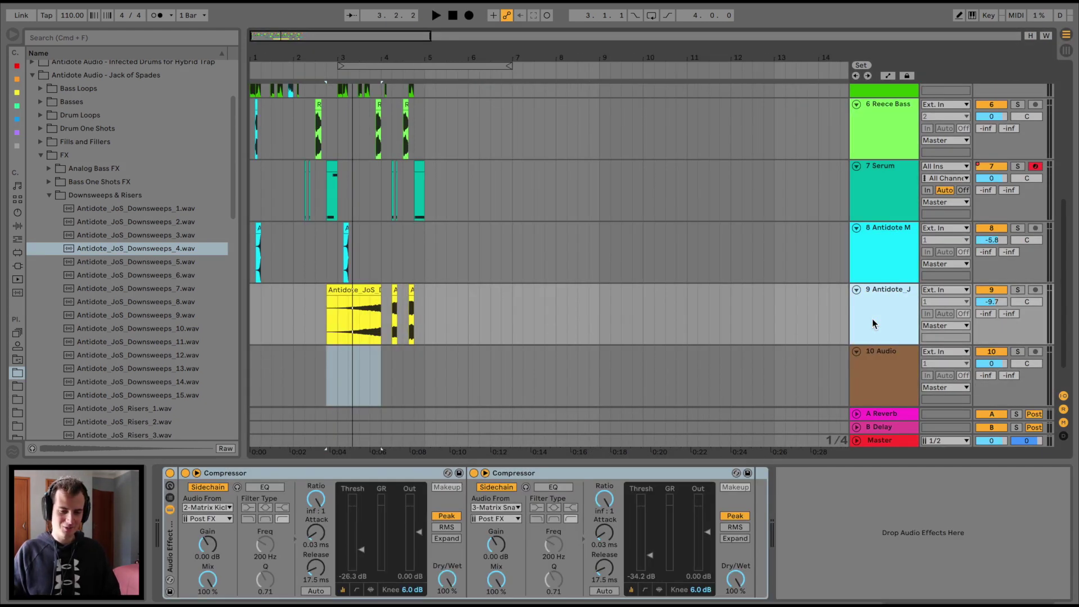
pyautogui.scroll(5, 872, 319)
pyautogui.press('super+g')
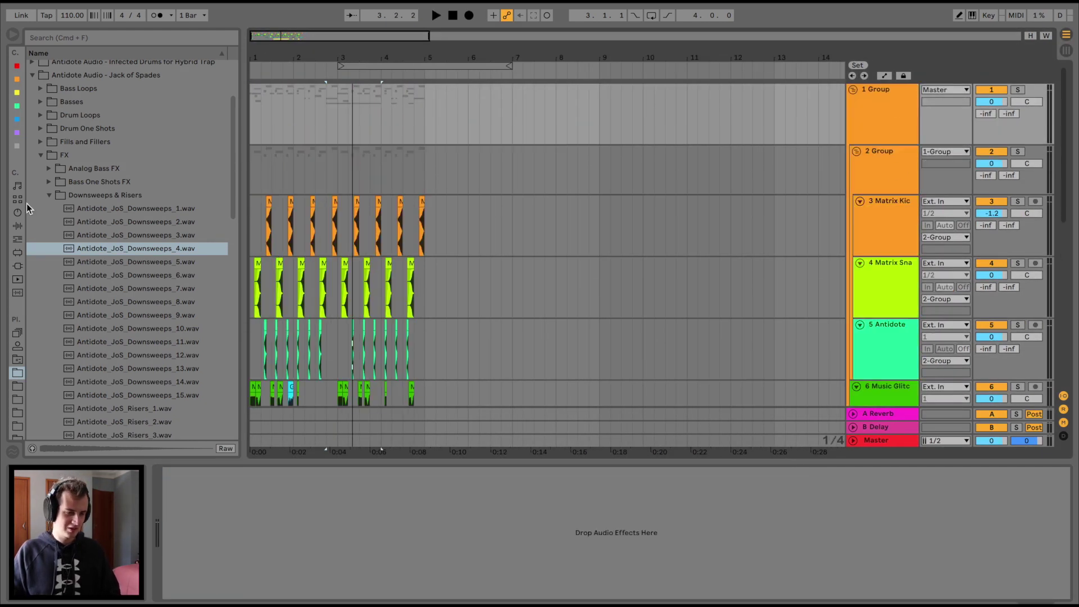
# - Add a Saturator with Soft Clip on to the outer group, and fold the group
pyautogui.click(17, 225)
pyautogui.doubleClick(67, 364)
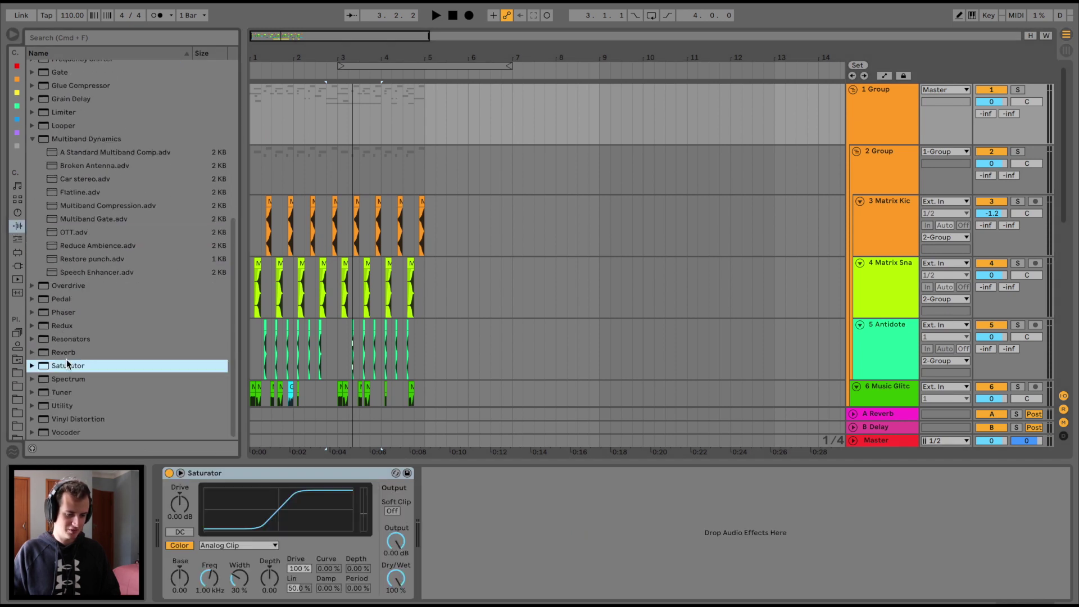
pyautogui.click(852, 89)
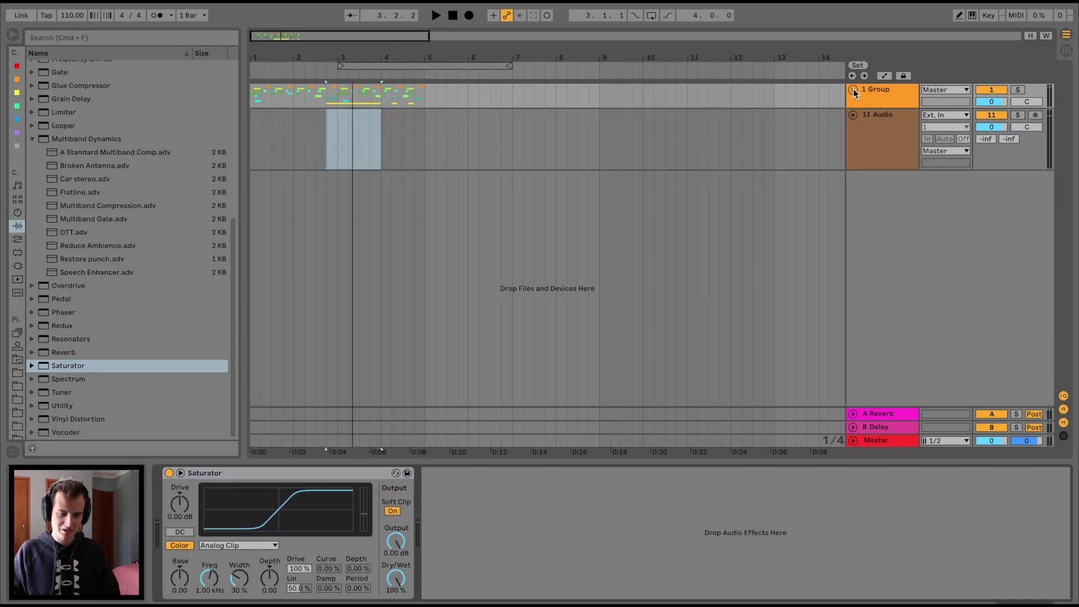
# - Set the empty audio track to Resampling input with monitoring In, arm it, and start recording the arrangement from bar 1
pyautogui.click(929, 139)
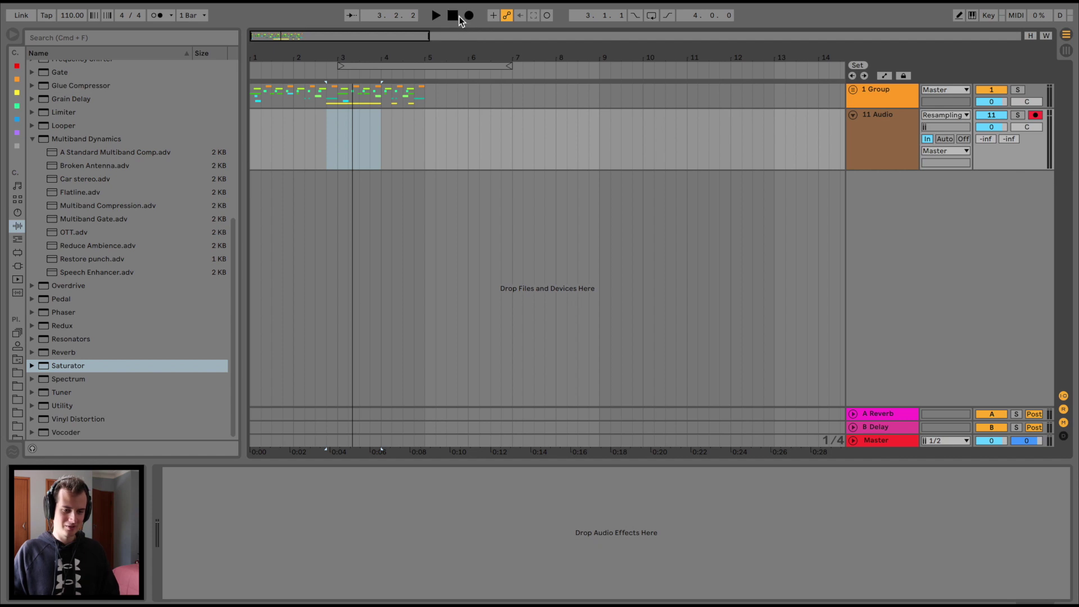
pyautogui.click(453, 16)
pyautogui.click(466, 17)
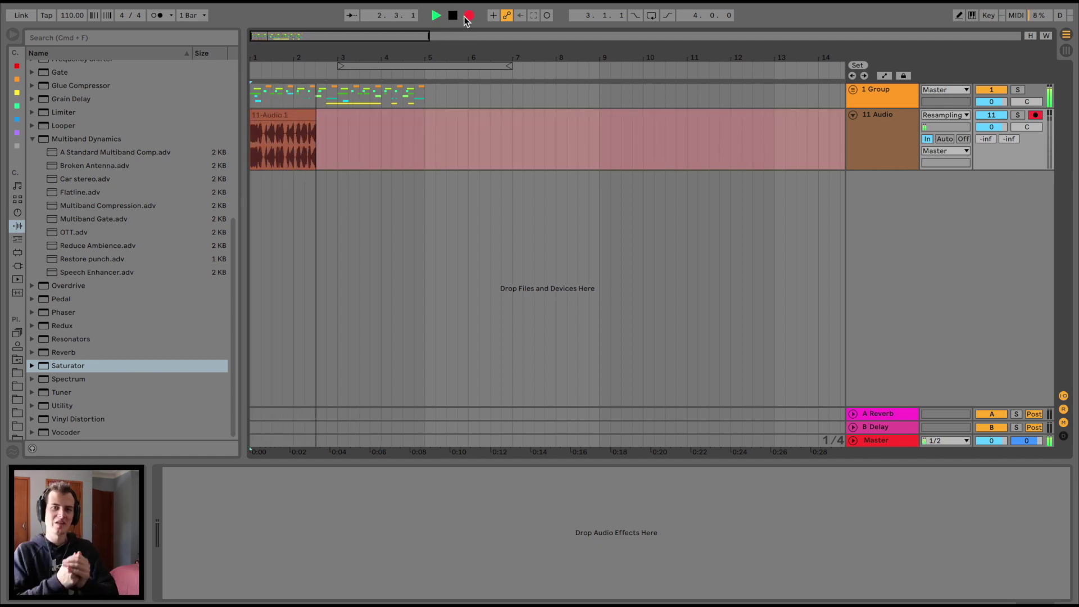
# - Stop the resampling recording, switch Warp off for the recorded clip, and reverse it
pyautogui.moveTo(270, 59); pyautogui.dragTo(270, 81)
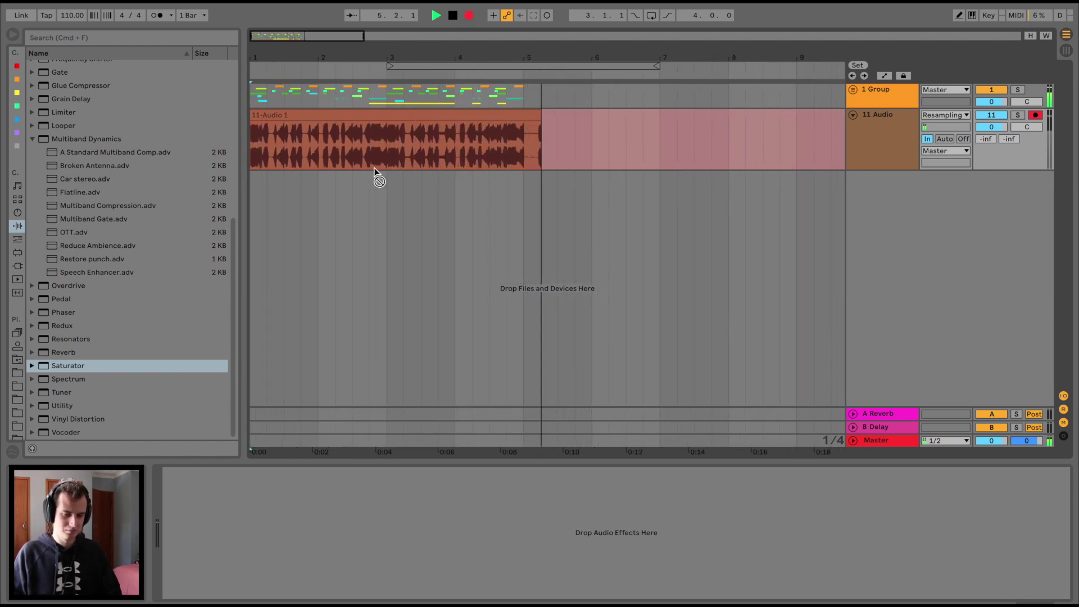
pyautogui.press('space')
pyautogui.doubleClick(385, 125)
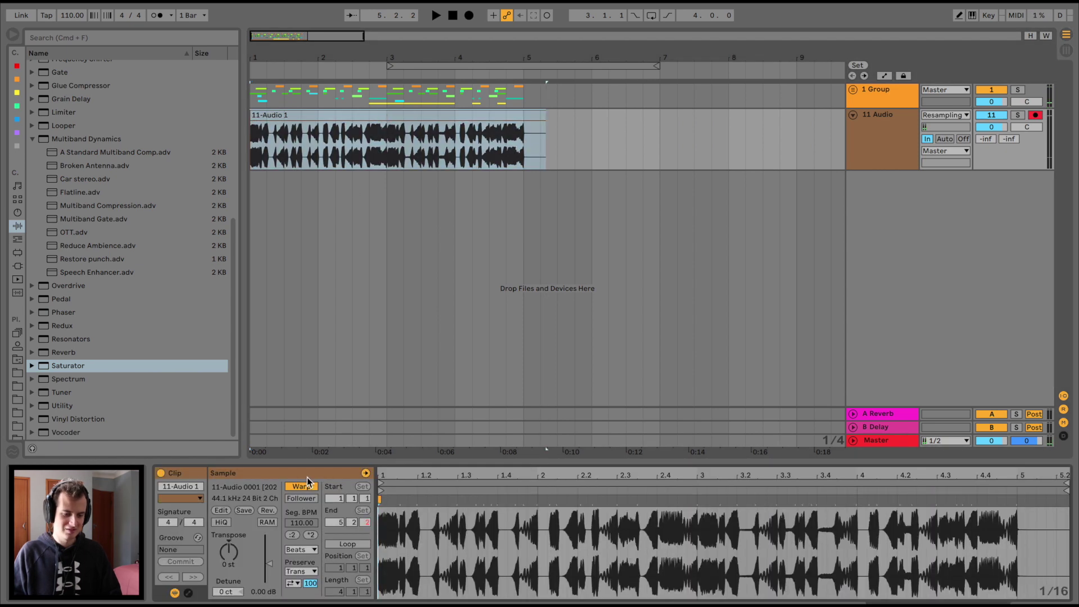
pyautogui.click(304, 486)
pyautogui.click(268, 510)
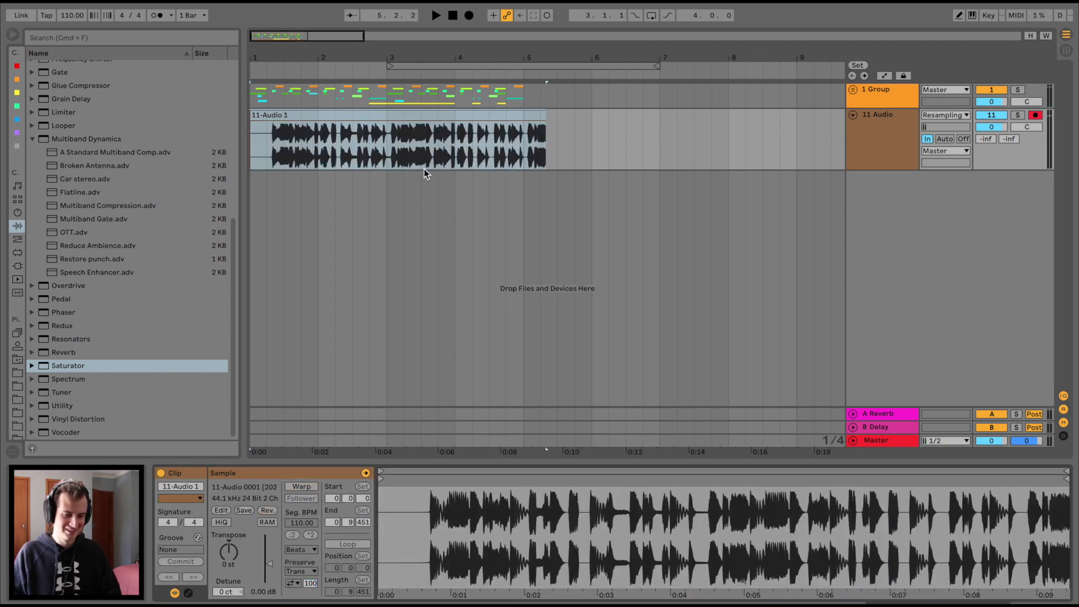
# - Trim the silence from the reversed clip's start so its first transient falls exactly on bar 1
pyautogui.moveTo(251, 60); pyautogui.dragTo(256, 68)
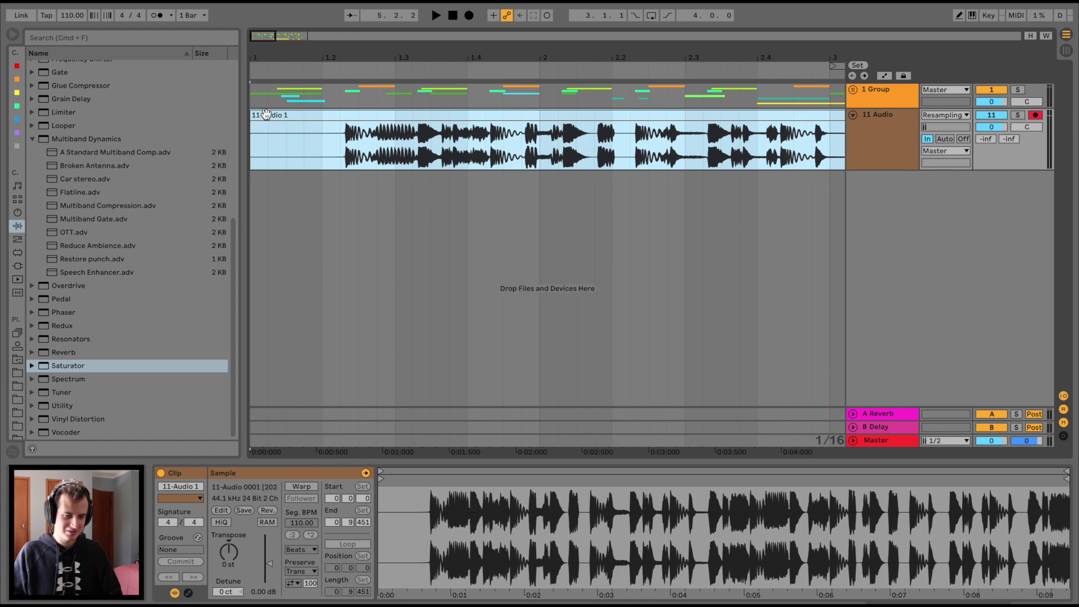
pyautogui.moveTo(254, 116); pyautogui.dragTo(276, 118)
pyautogui.moveTo(252, 57); pyautogui.dragTo(252, 69)
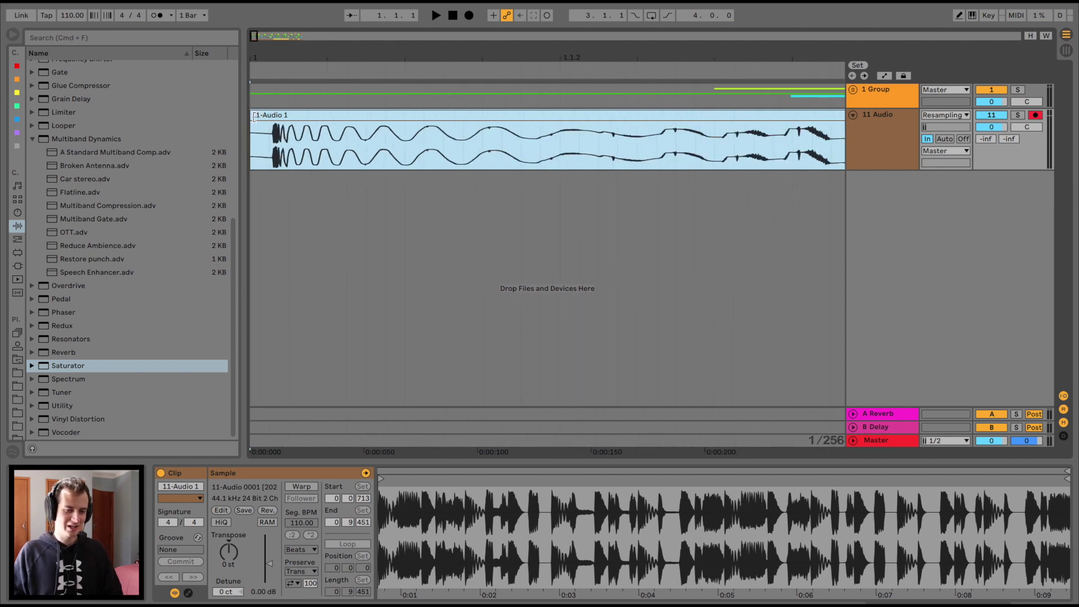
pyautogui.moveTo(258, 114)
pyautogui.mouseDown()
pyautogui.moveTo(290, 116)
pyautogui.moveTo(255, 114)
pyautogui.mouseUp()
pyautogui.moveTo(330, 49); pyautogui.dragTo(334, 28)
# - Set the resampled track's monitoring to Auto, solo the track, and play the reversed clip through
pyautogui.click(944, 139)
pyautogui.click(1017, 115)
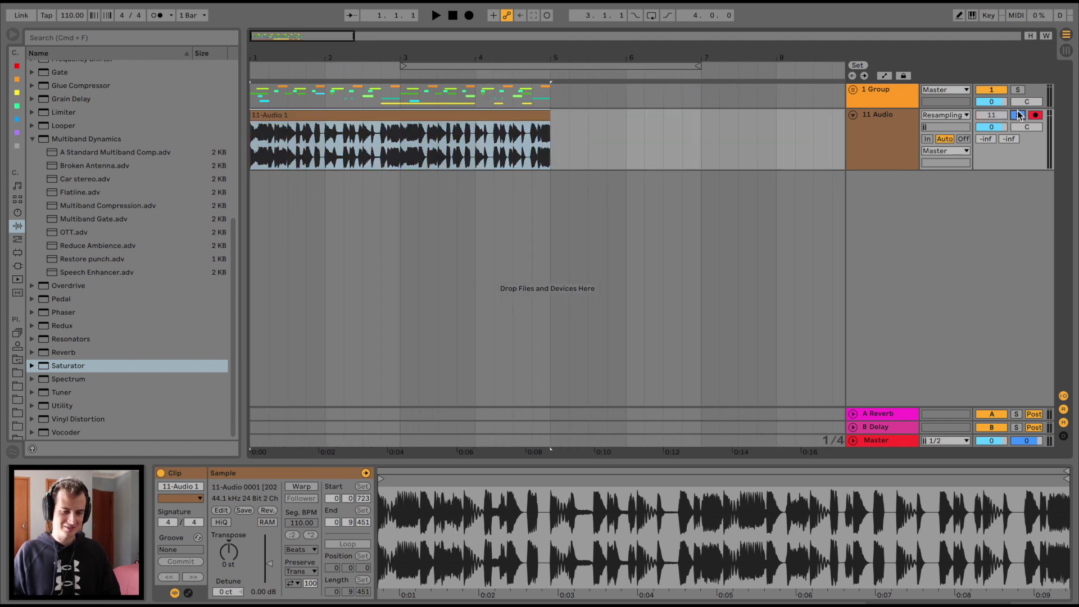
pyautogui.click(336, 112)
pyautogui.press('space')
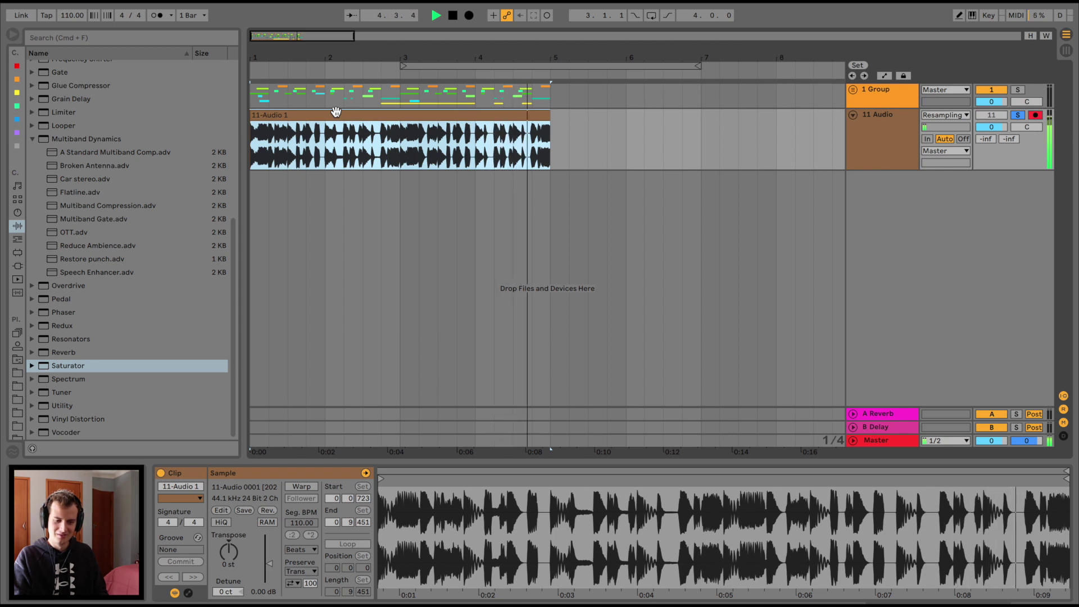
pyautogui.press('space')
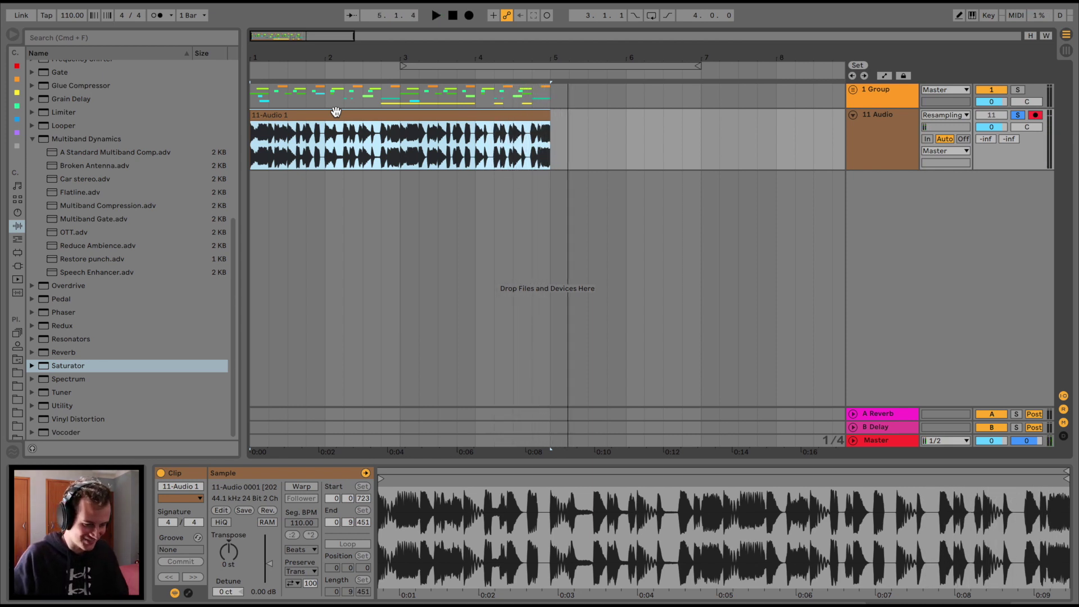
# - Add iZotope Ozone 7 to the resampled track and set its Maximizer threshold to about -6.6 dB during playback
pyautogui.moveTo(306, 49); pyautogui.dragTo(305, 90)
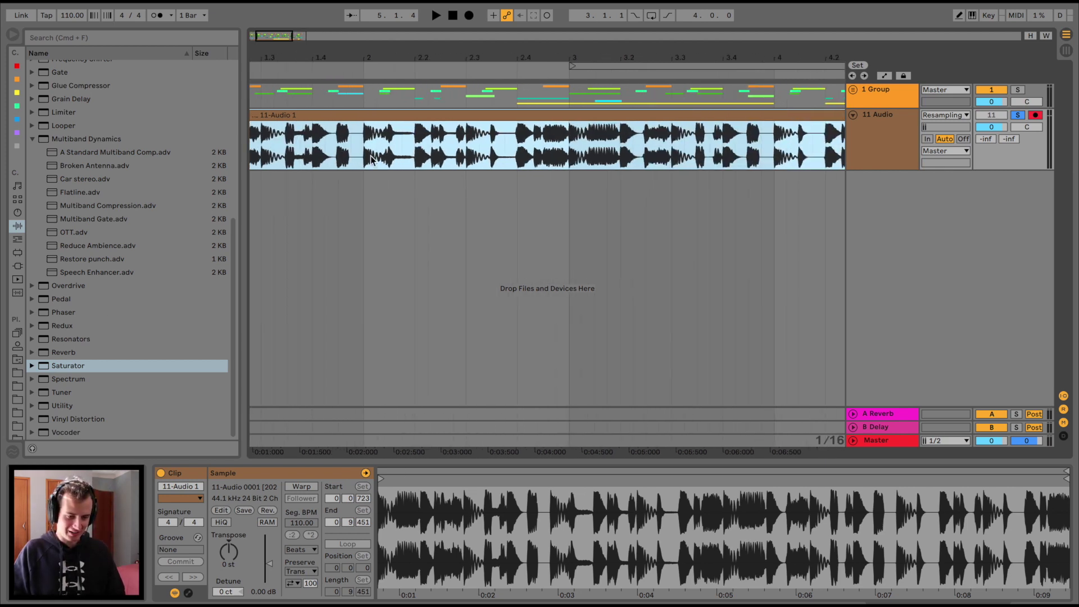
pyautogui.hscroll(5, 417, 146)
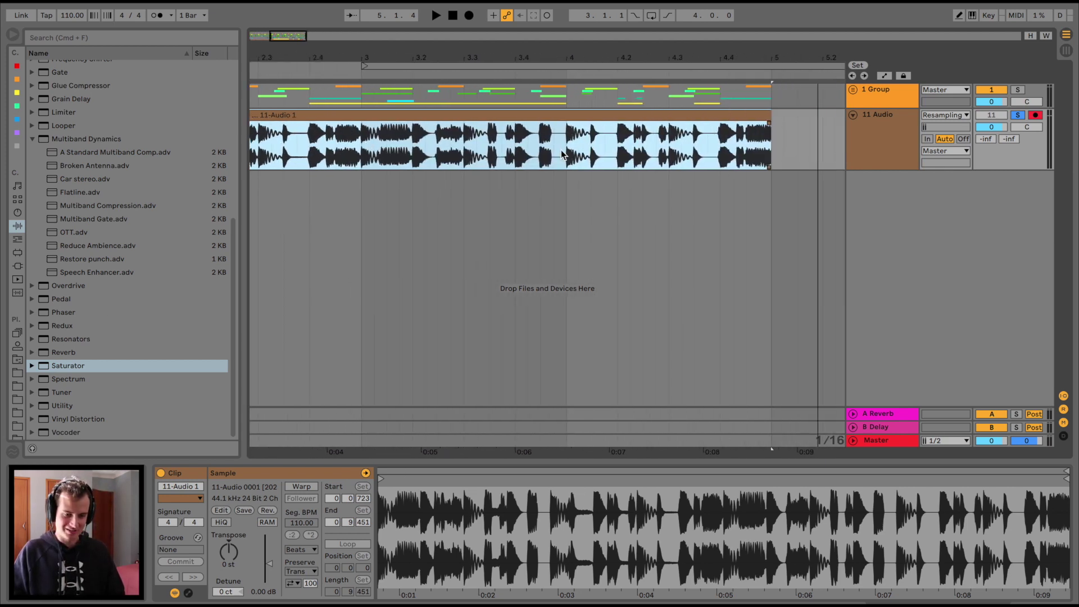
pyautogui.moveTo(577, 48); pyautogui.dragTo(388, 48)
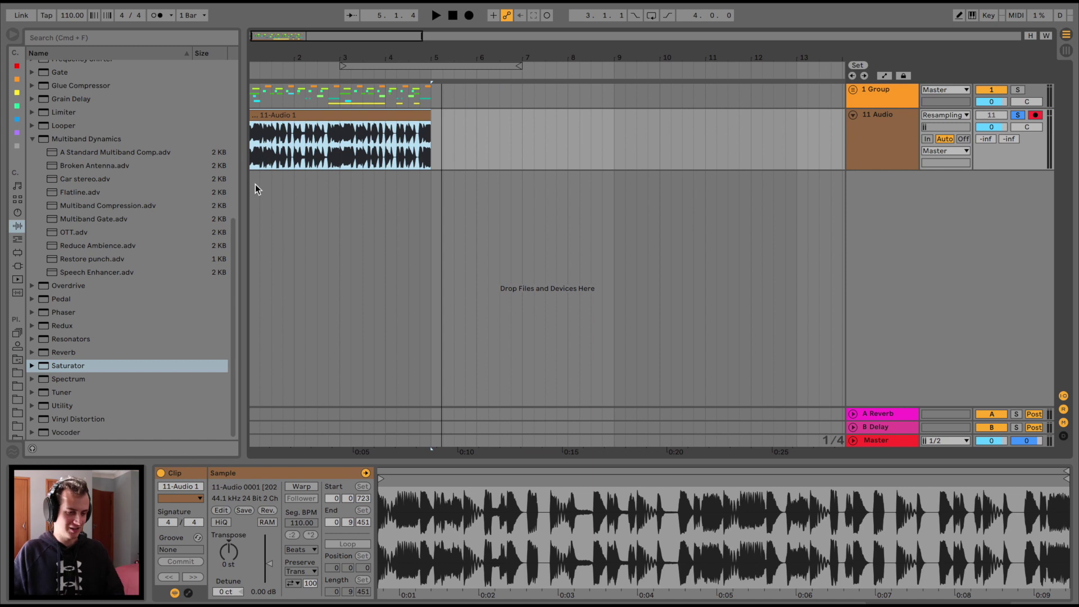
pyautogui.click(59, 367)
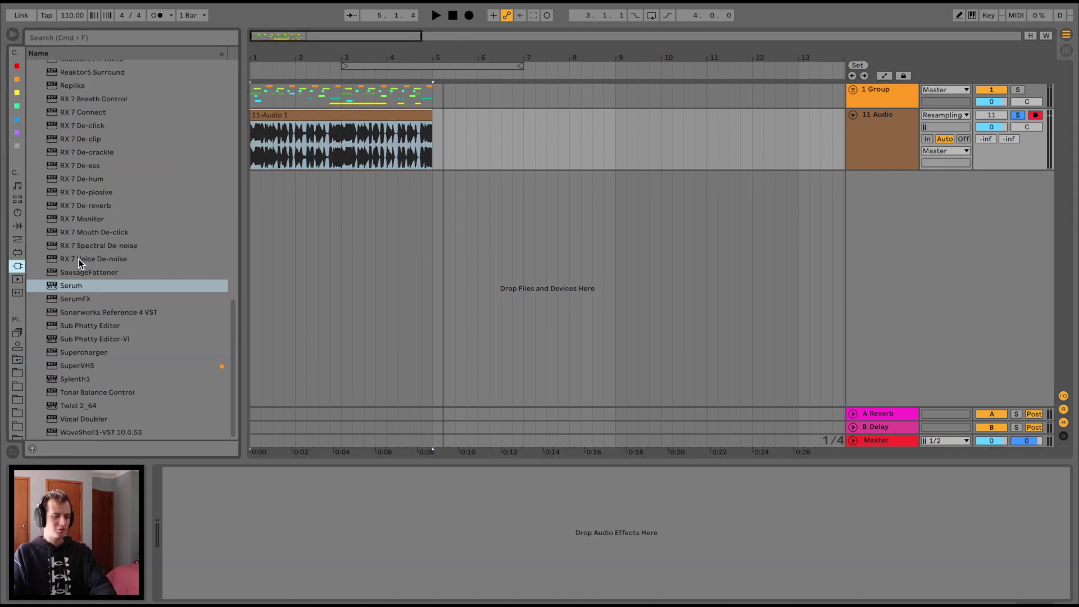
pyautogui.scroll(15, 79, 259)
pyautogui.scroll(-2, 79, 259)
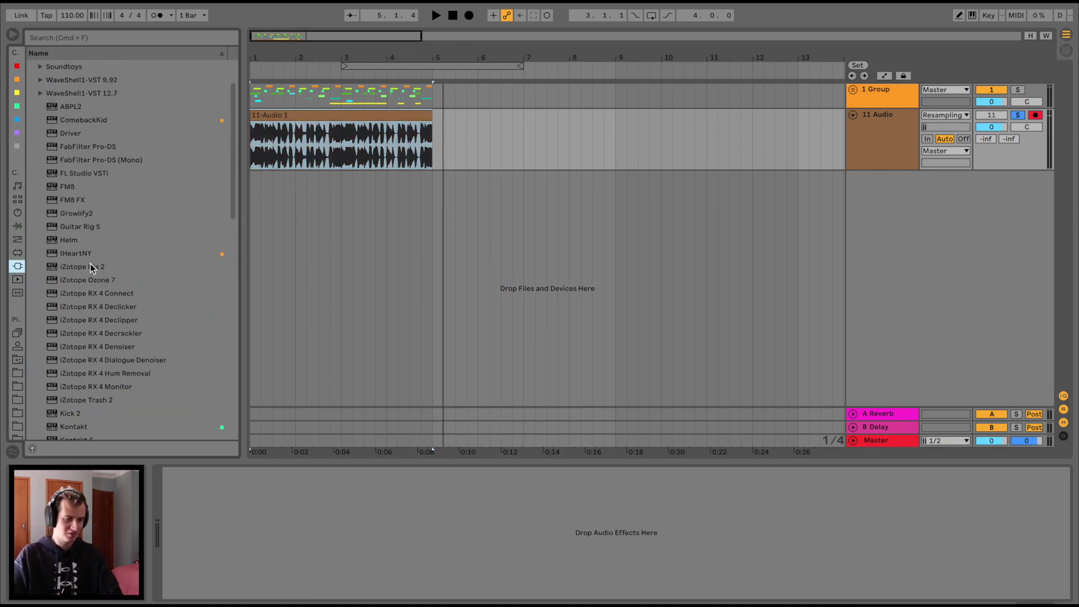
pyautogui.moveTo(93, 279); pyautogui.dragTo(381, 130)
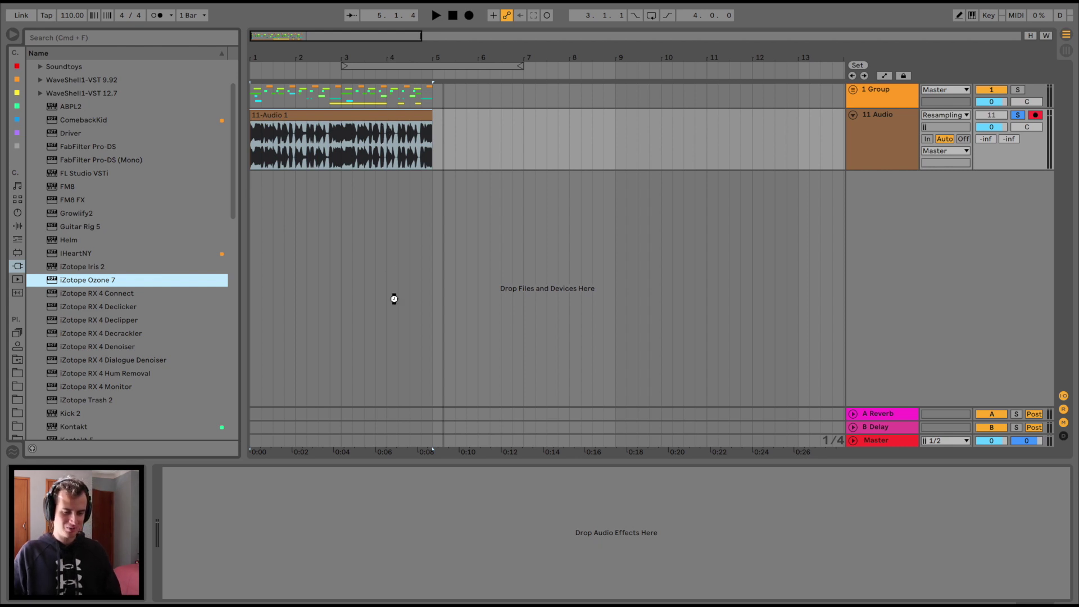
pyautogui.press('space')
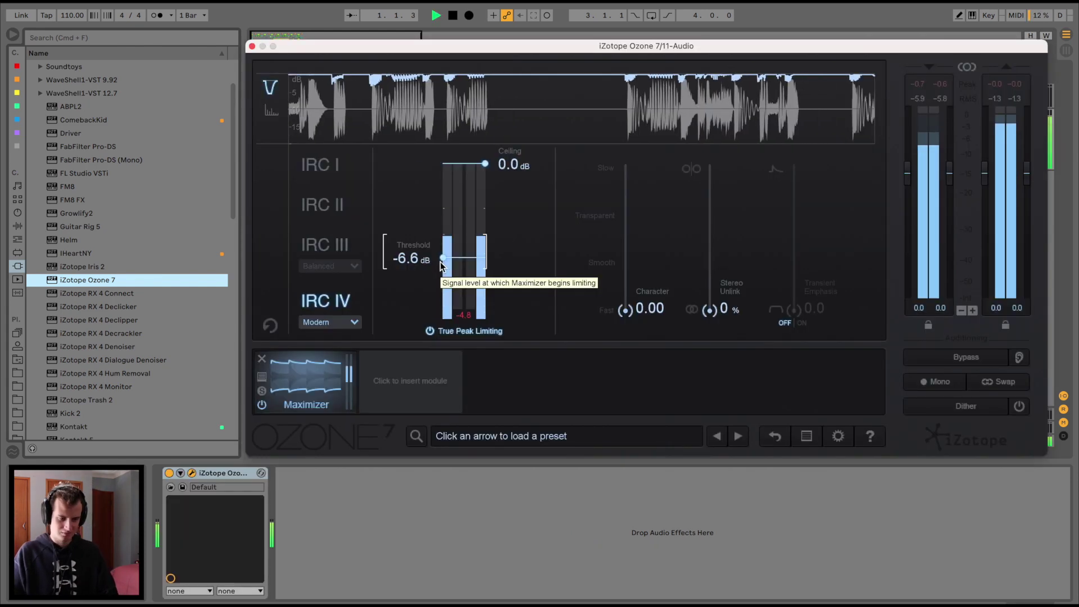
pyautogui.click(251, 46)
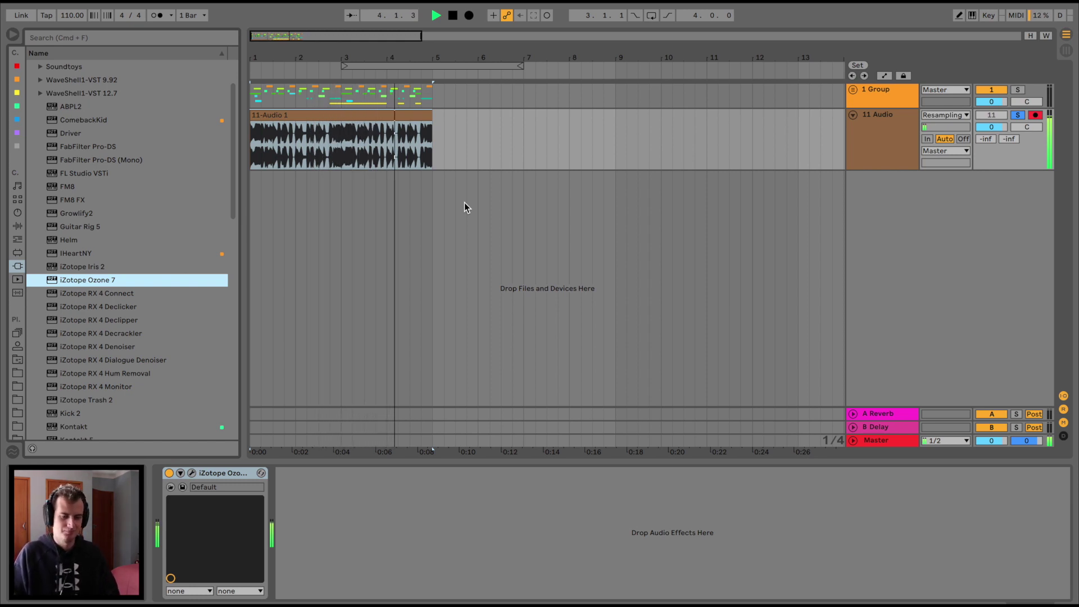
pyautogui.press('space')
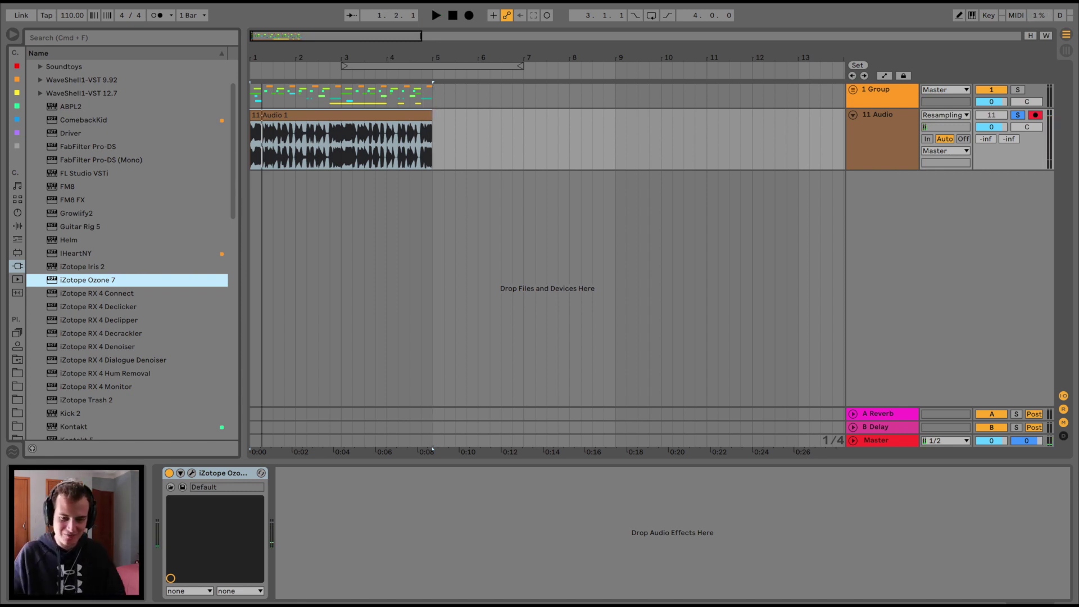
# - Unfold the outer group and arm the Serum track
pyautogui.click(852, 91)
pyautogui.scroll(-5, 512, 251)
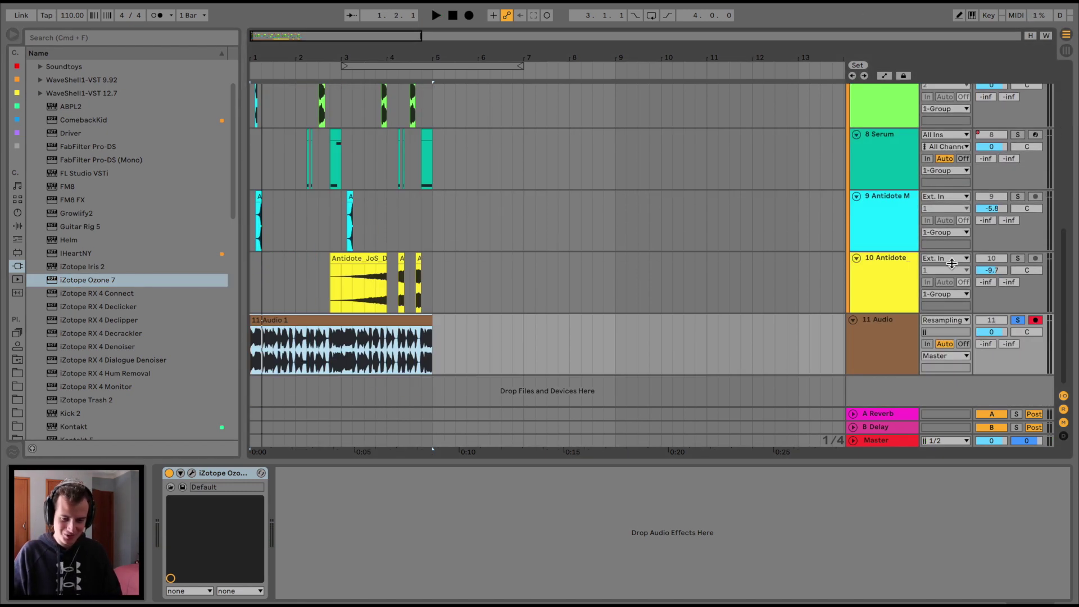
pyautogui.scroll(3, 1034, 263)
pyautogui.click(1034, 263)
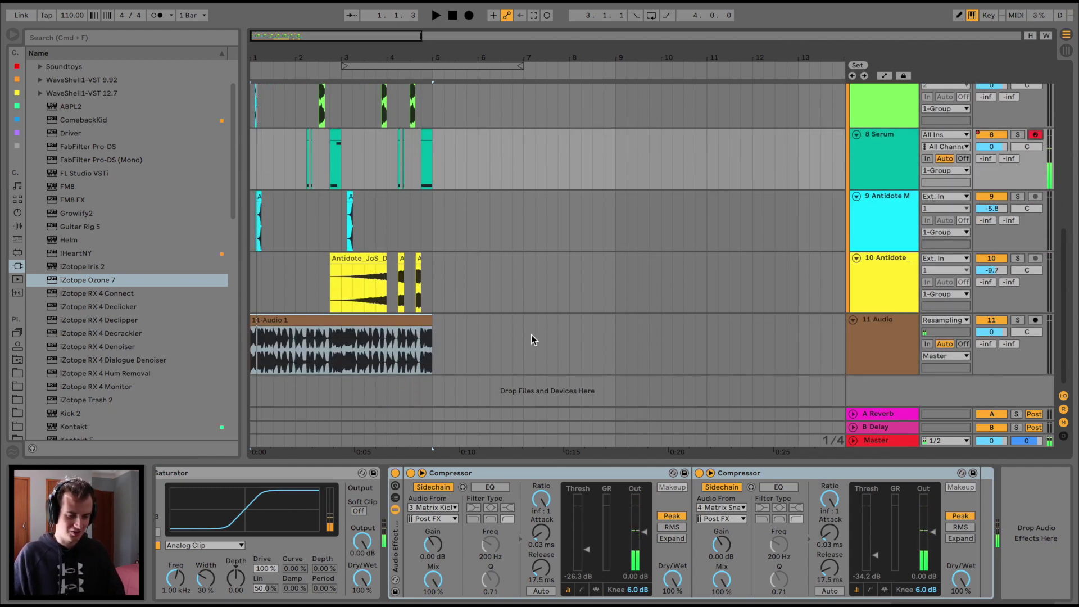
# - Play the soloed, reversed resample from bar 1 several times to check how it starts and sounds
pyautogui.click(533, 337)
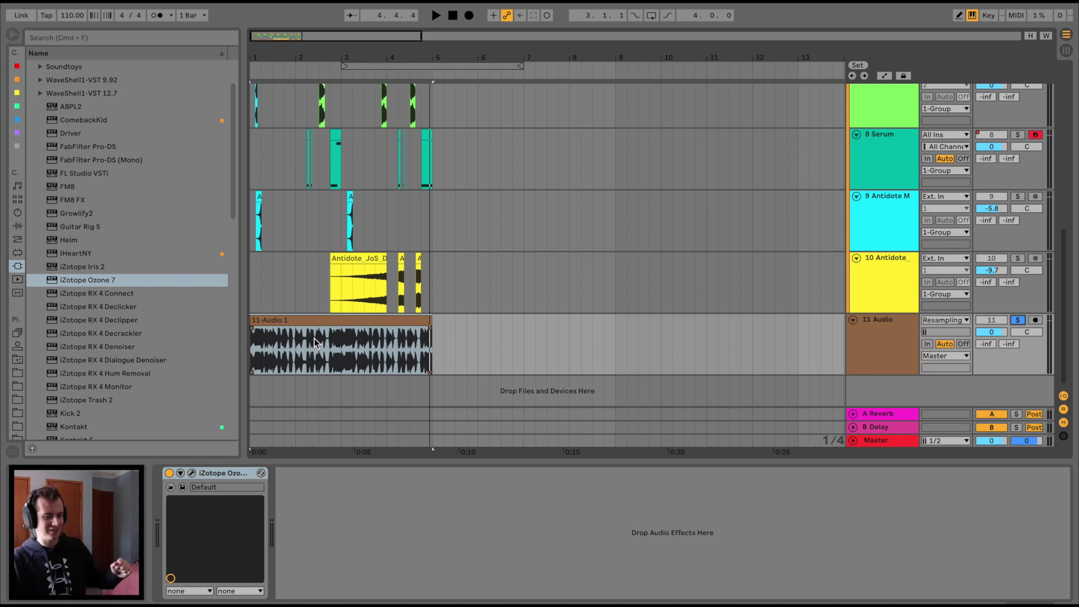
pyautogui.press('space')
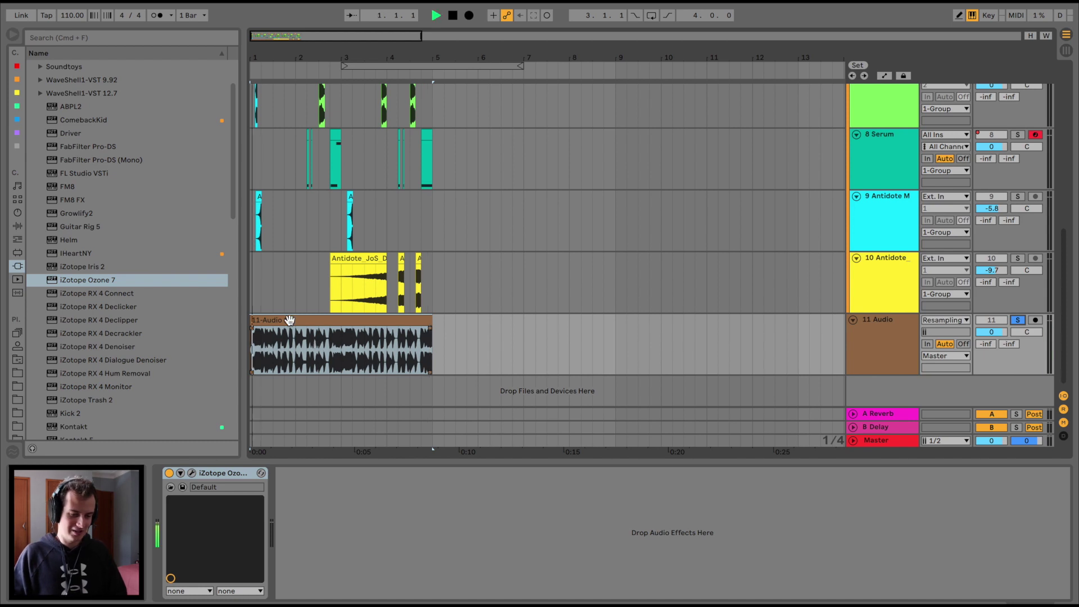
pyautogui.press('space')
pyautogui.moveTo(276, 54); pyautogui.dragTo(272, 56)
pyautogui.press('space')
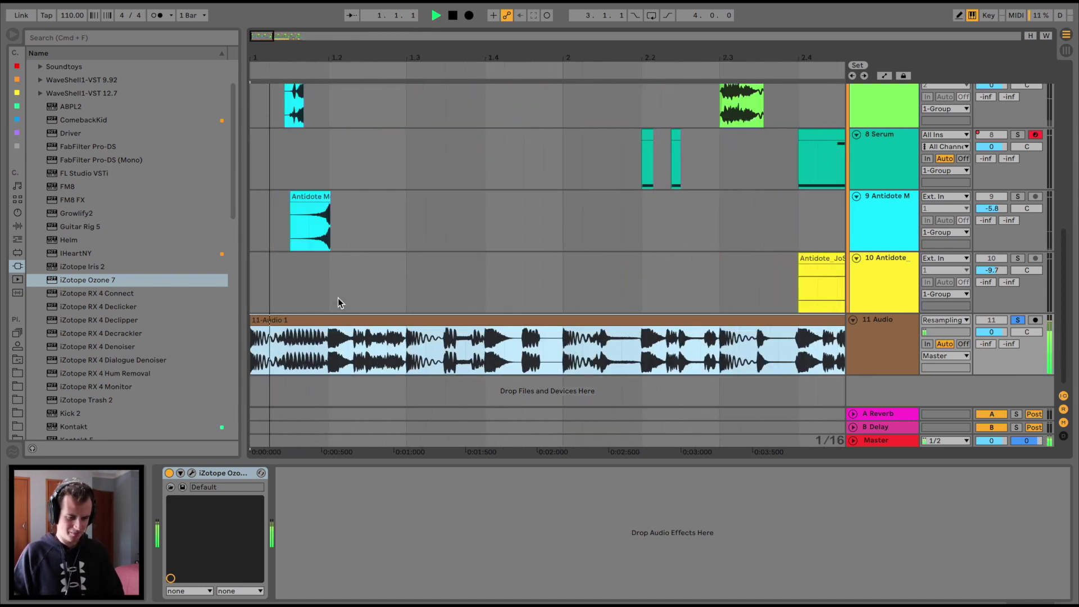
pyautogui.press('space')
pyautogui.press('space')
pyautogui.press('space')
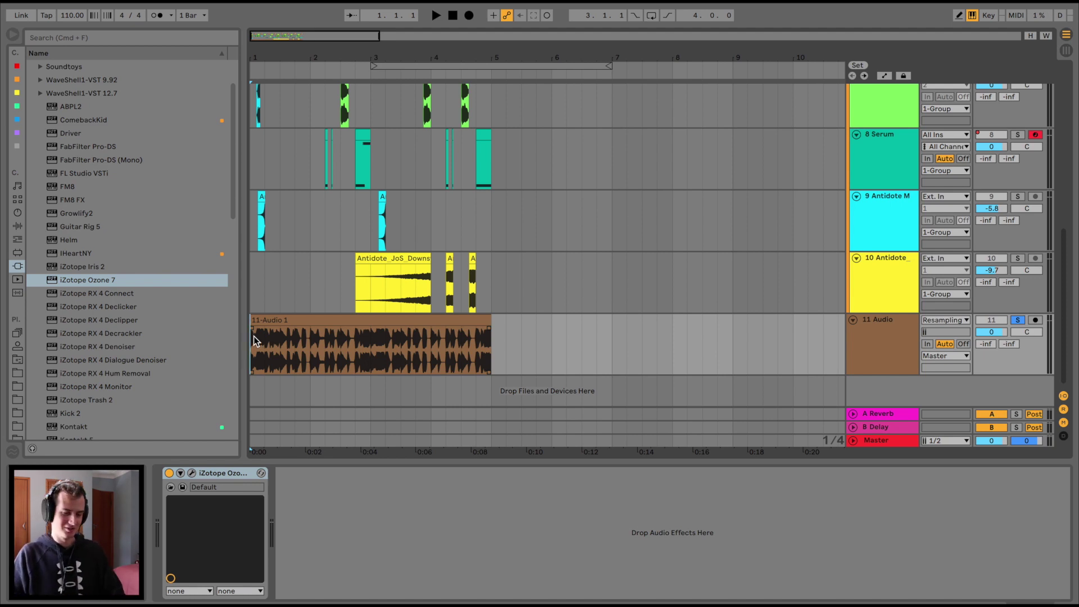
pyautogui.press('space')
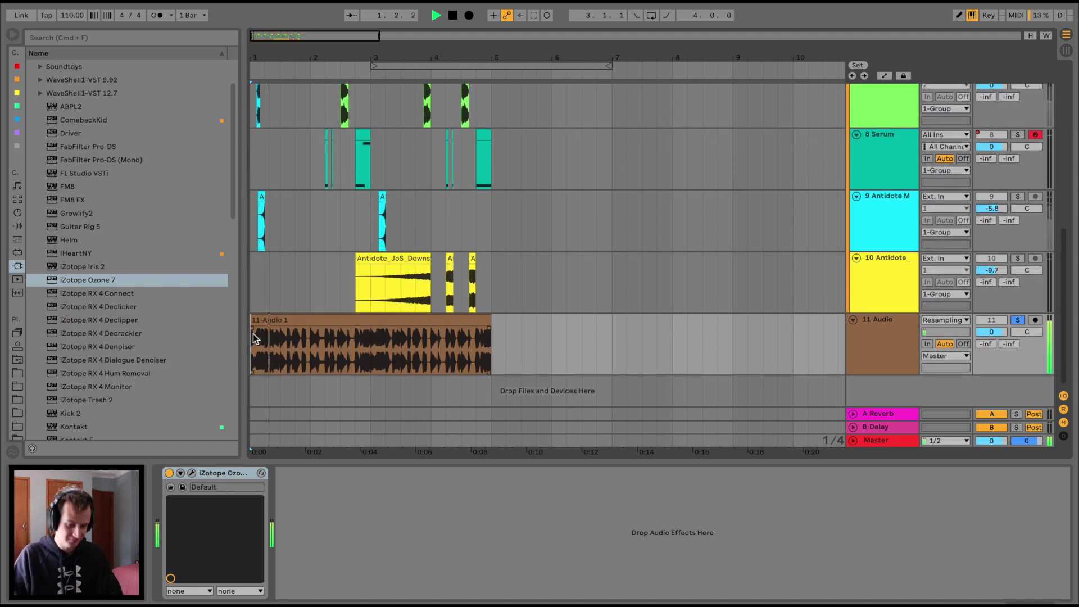